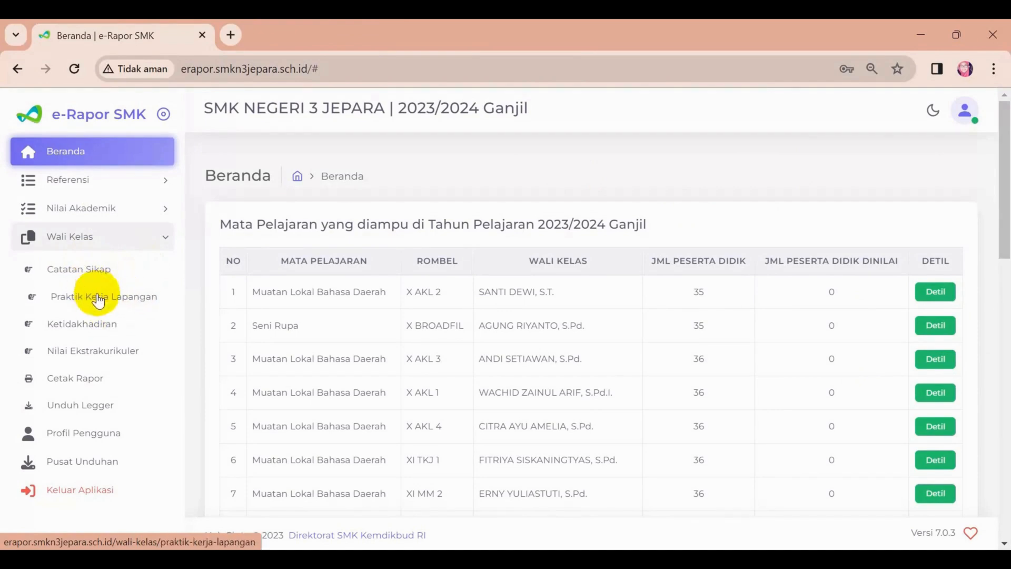
# Browse the Wali Kelas pages from Praktik Kerja Lapangan through Unduh Legger, and end on the Catatan Sikap page.
pyautogui.click(113, 298)
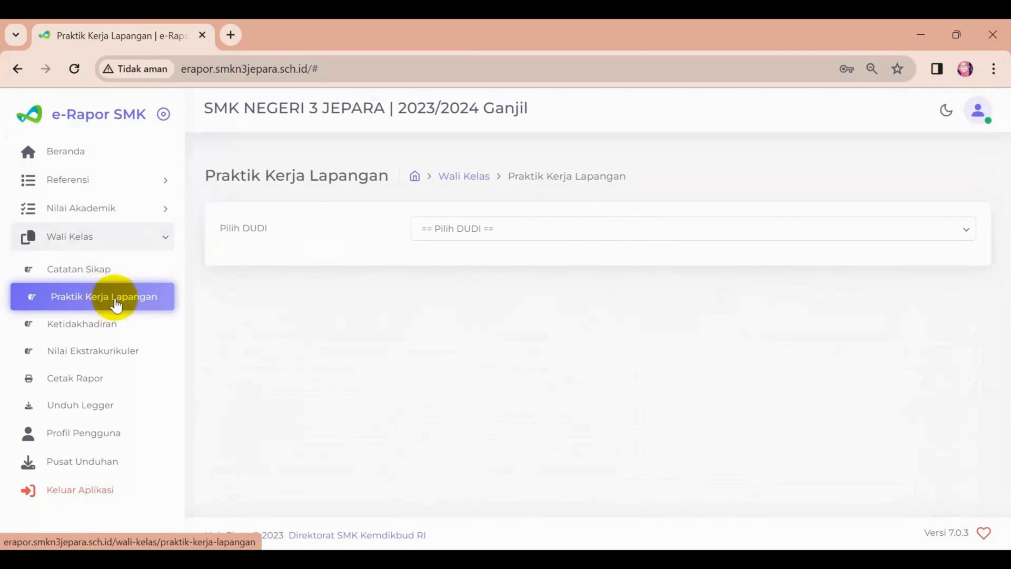
pyautogui.click(117, 332)
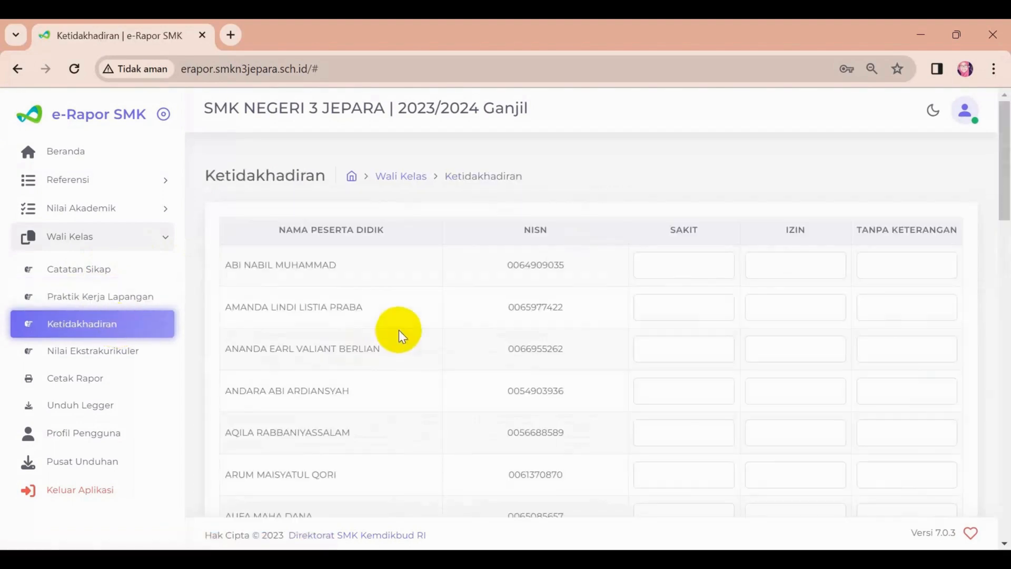
pyautogui.click(103, 362)
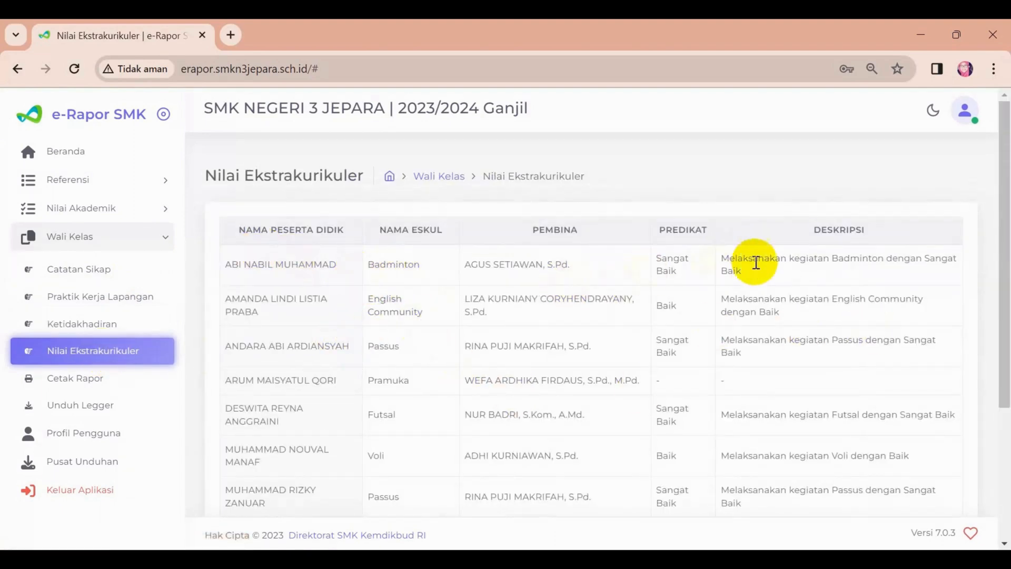
pyautogui.click(72, 377)
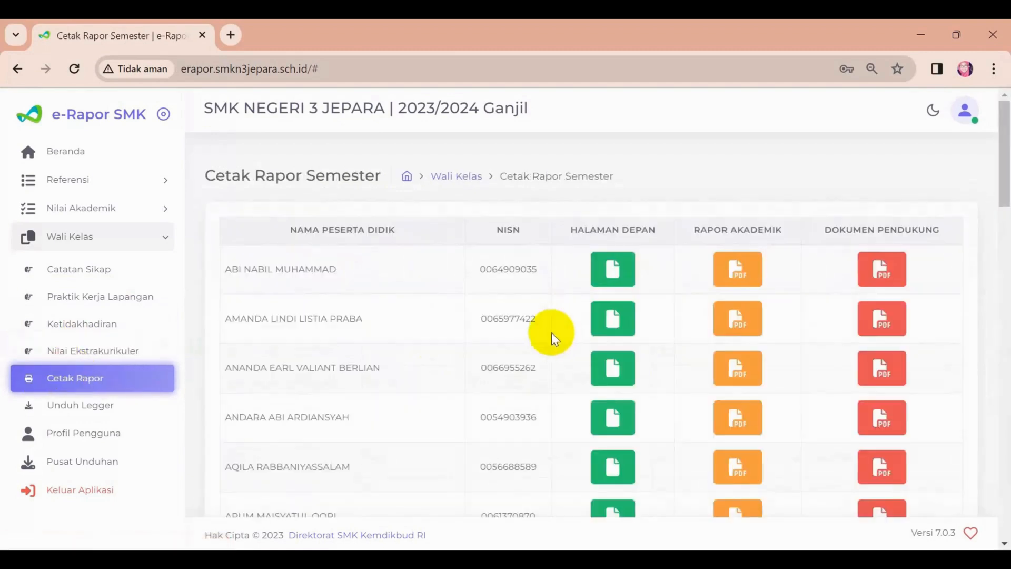
pyautogui.click(113, 403)
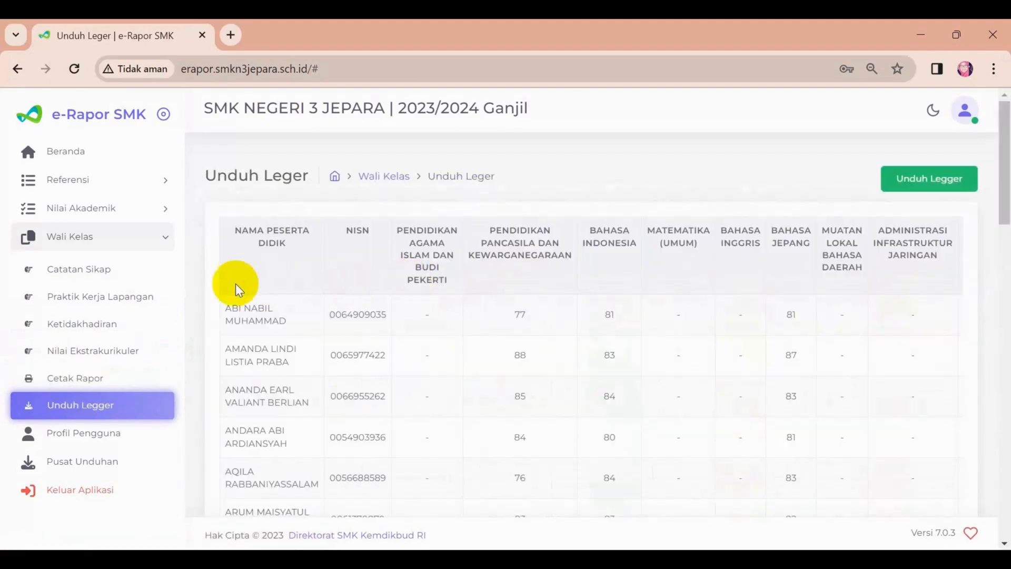
pyautogui.click(67, 271)
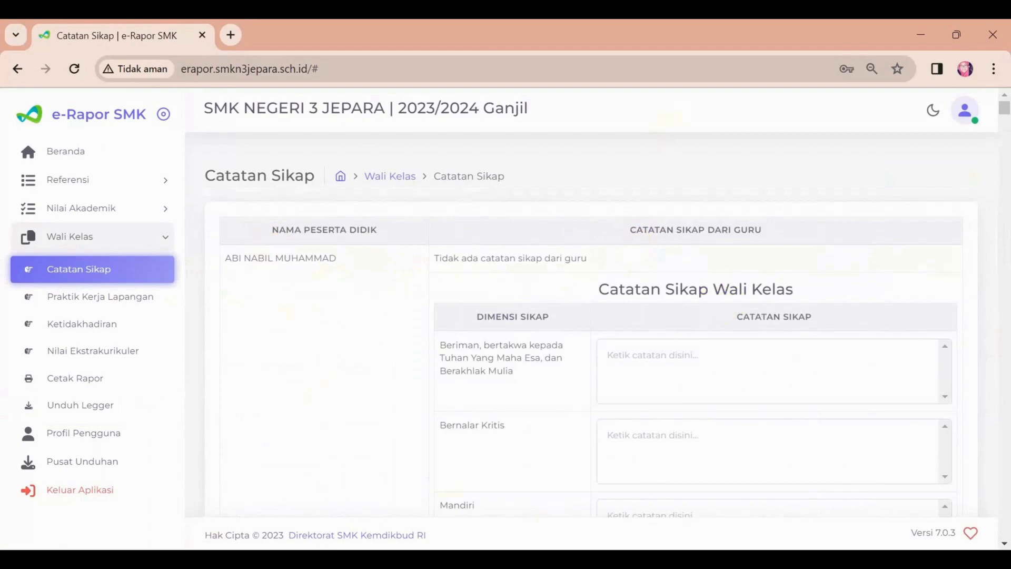
# Switch to the Excel report workbook and review the six attitude dimension headings in D6 to I6 of the deskripsi sheet.
pyautogui.click(693, 559)
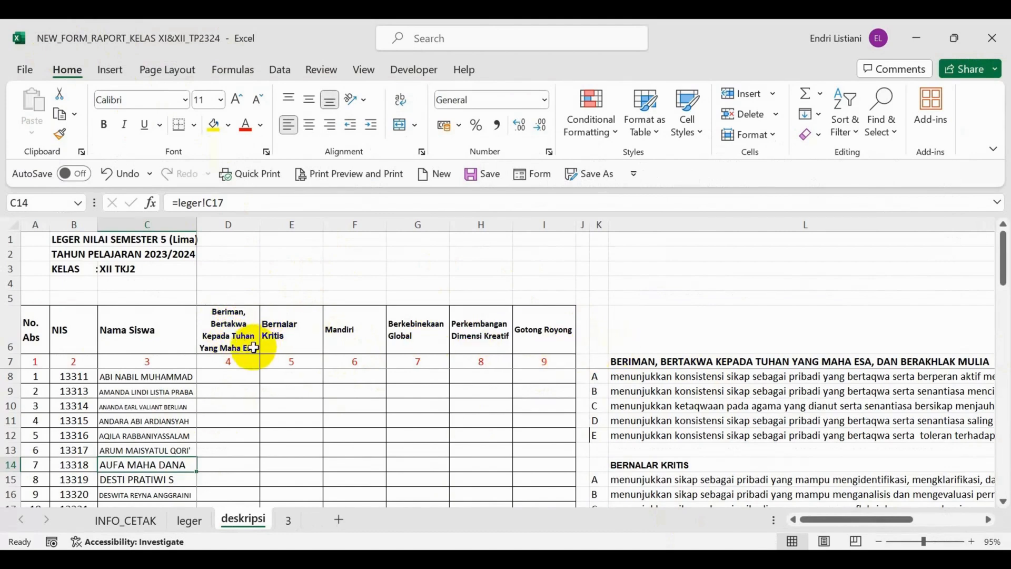
pyautogui.click(227, 345)
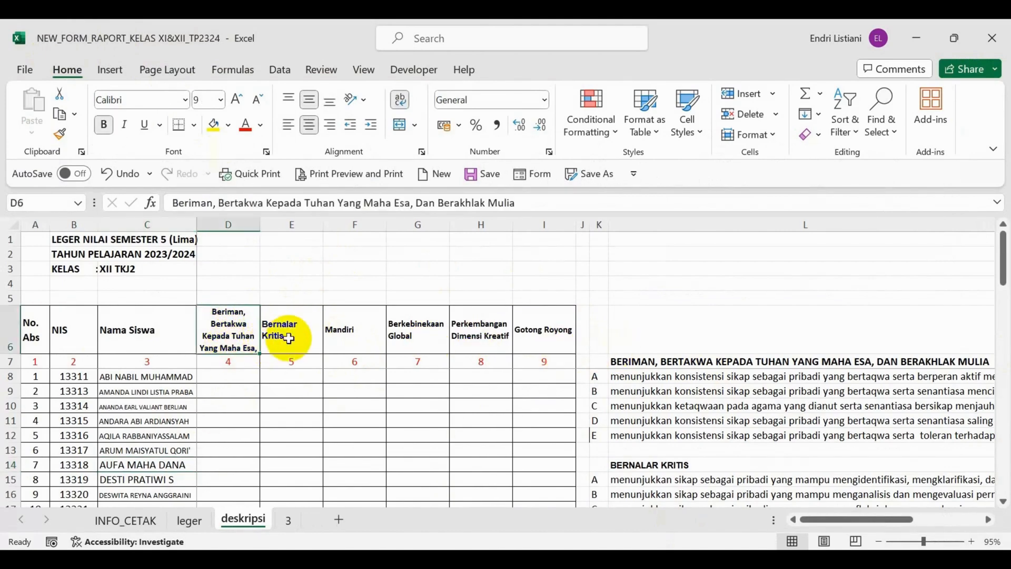
pyautogui.click(308, 337)
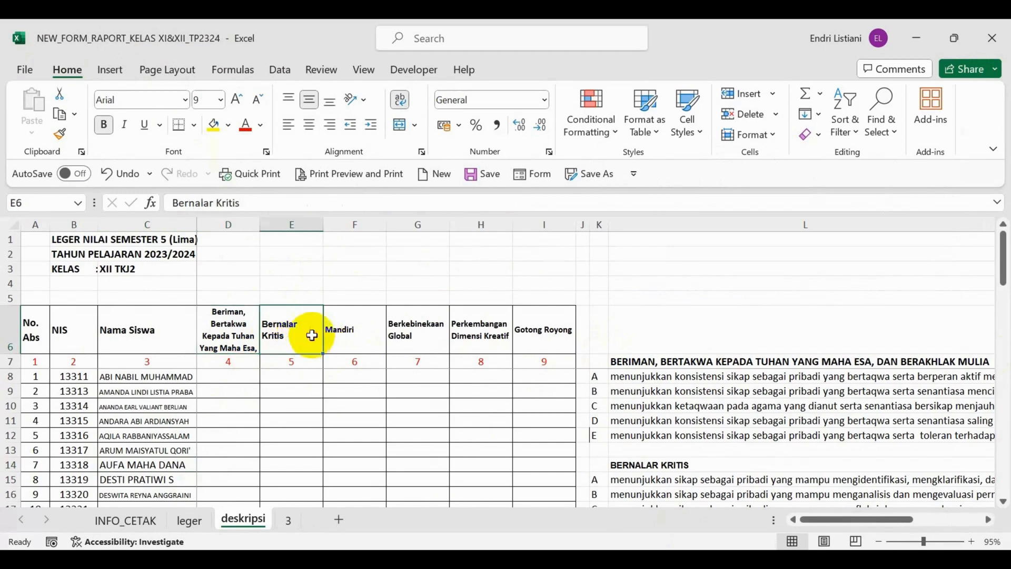
pyautogui.click(352, 342)
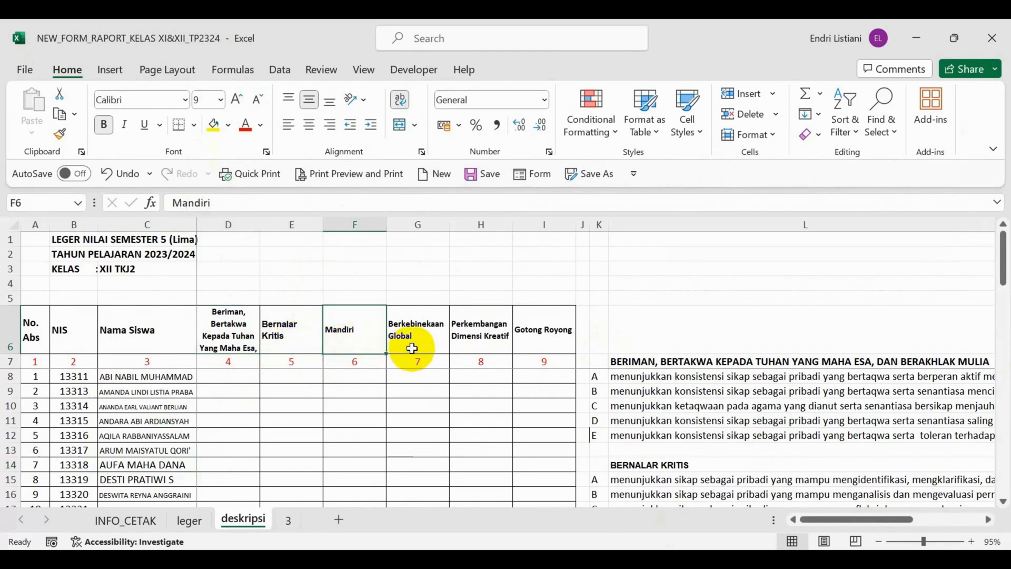
pyautogui.click(412, 349)
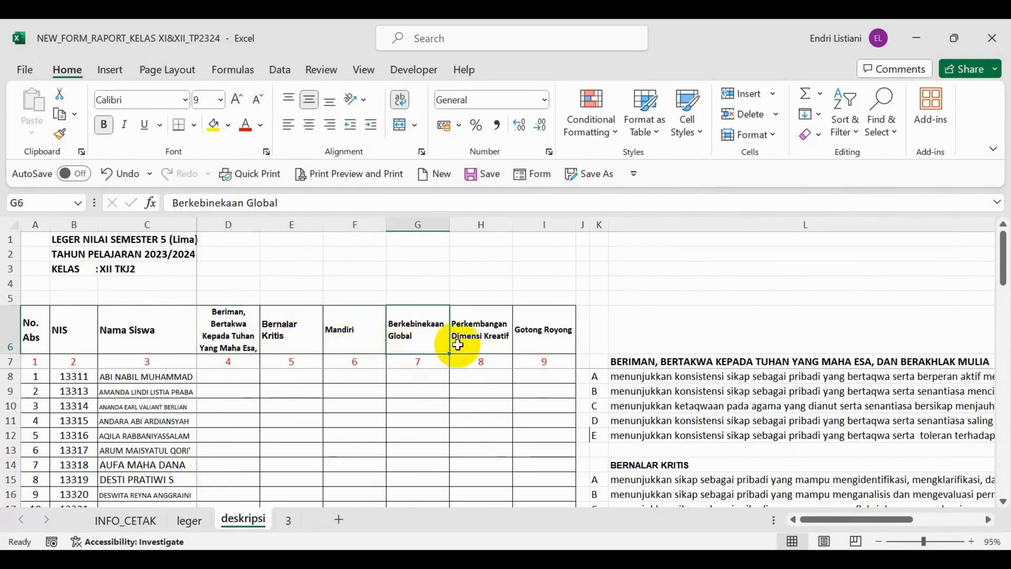
pyautogui.click(488, 345)
pyautogui.click(538, 340)
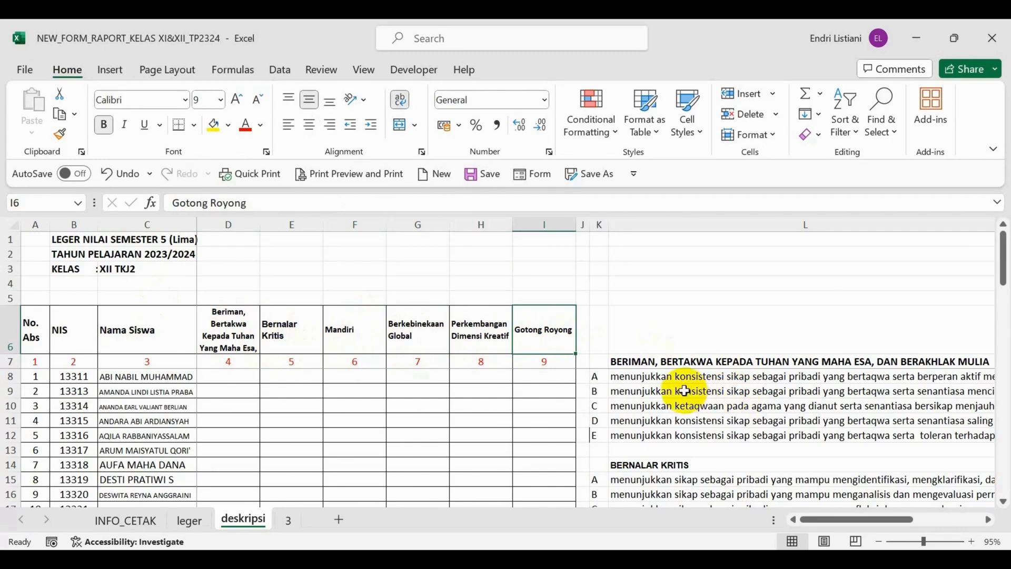
# Review the lettered descriptions for the Beriman, Bernalar Kritis and Mandiri dimensions in columns K and L.
pyautogui.click(621, 360)
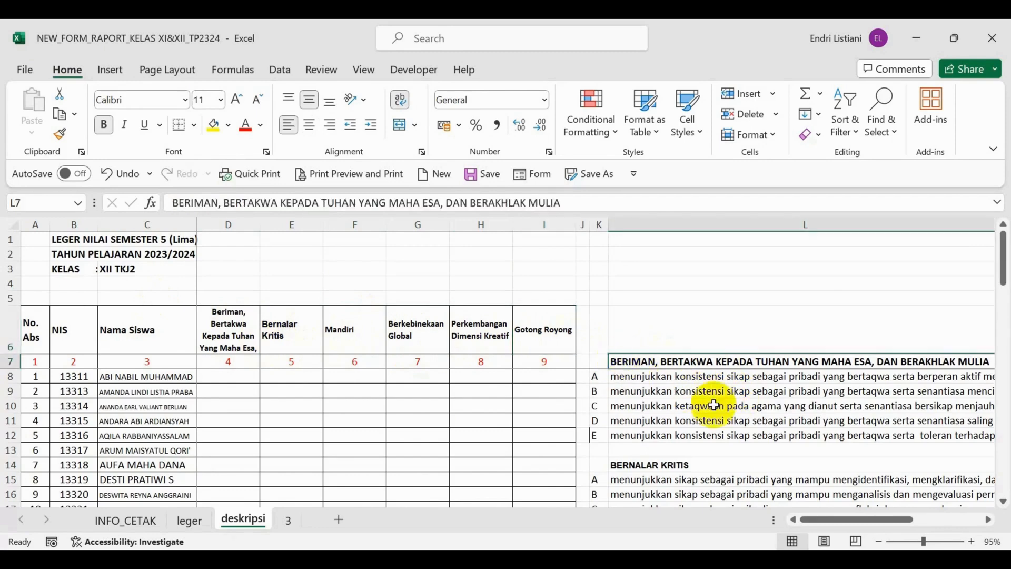
pyautogui.click(990, 520)
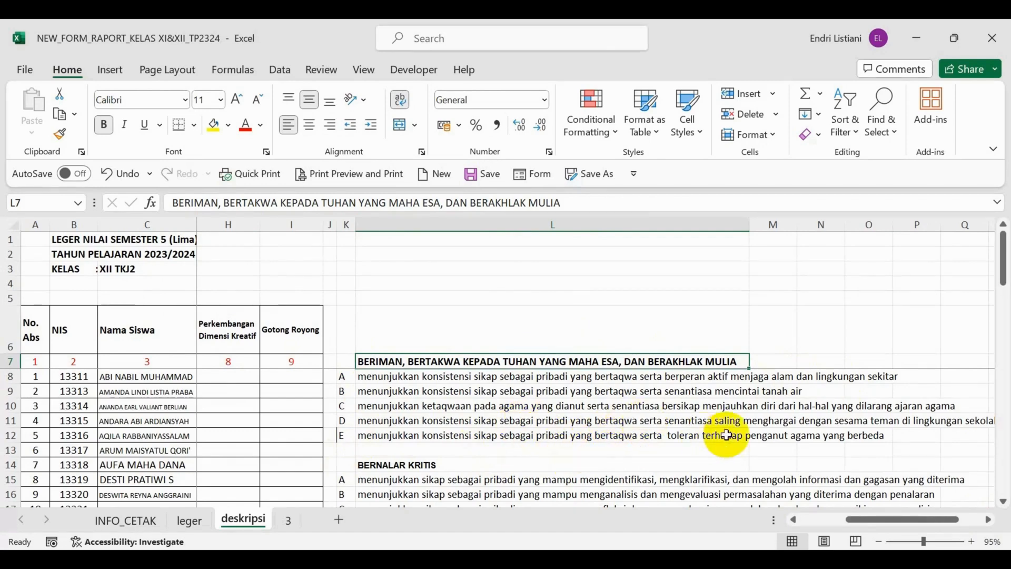
pyautogui.scroll(-1, 400, 424)
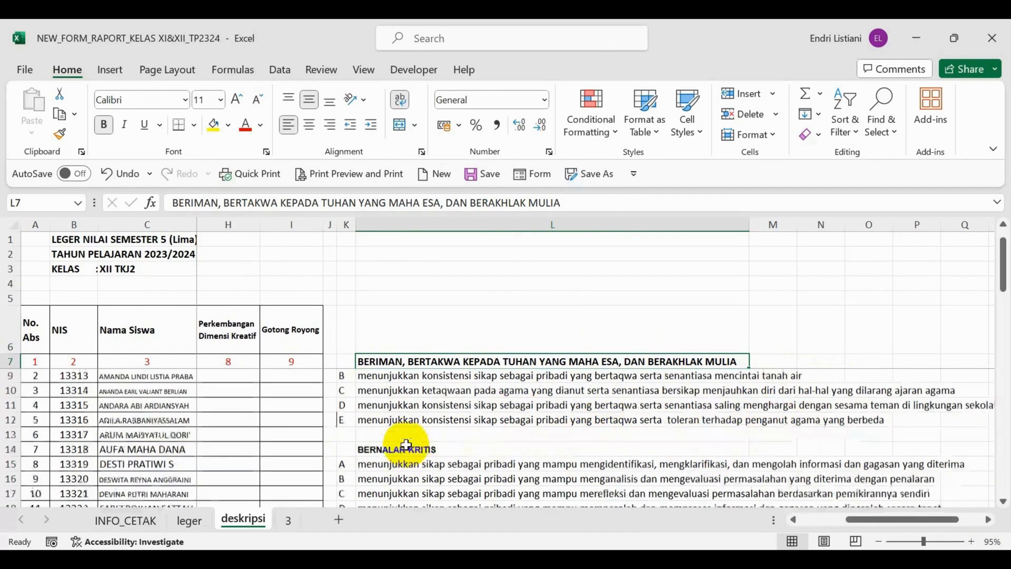
pyautogui.click(390, 423)
pyautogui.scroll(-2, 394, 429)
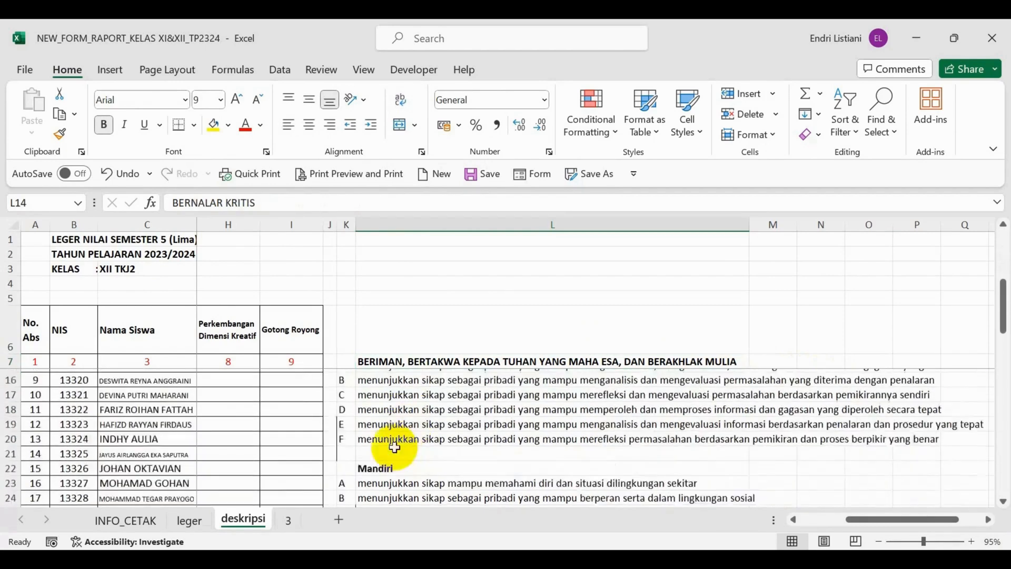
pyautogui.click(341, 420)
pyautogui.click(368, 449)
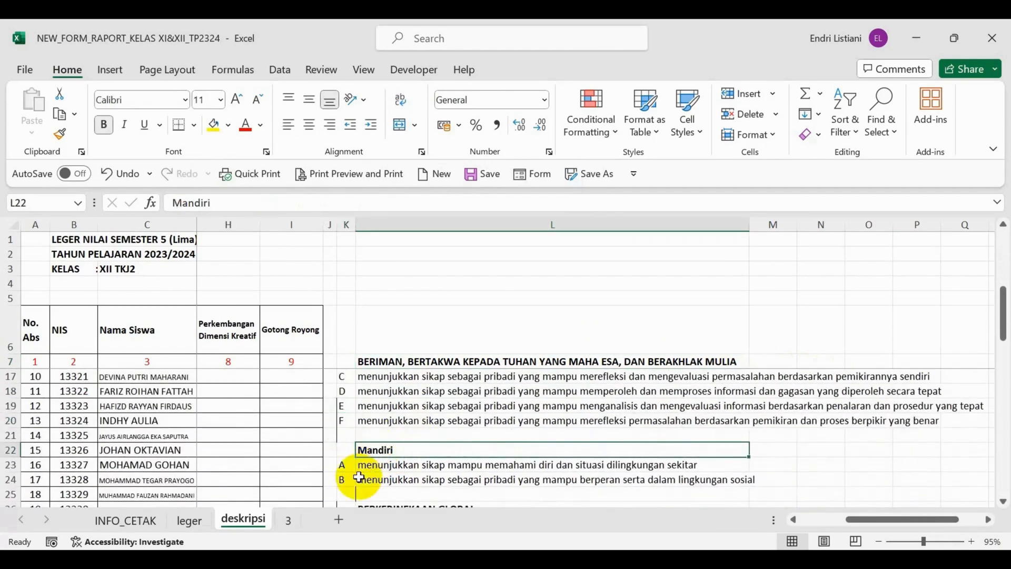
pyautogui.click(361, 479)
pyautogui.scroll(-1, 401, 482)
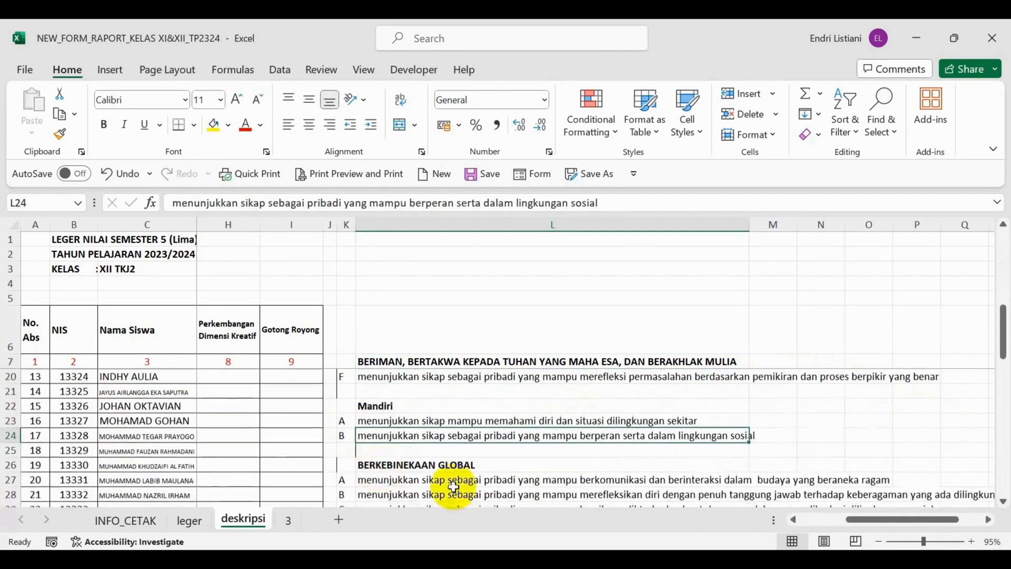
# Review the lettered descriptions for Berkebinekaan Global, Perkembangan Dimensi Kreatif and Gotong Royong, and return to the start of the student list.
pyautogui.click(388, 465)
pyautogui.scroll(-2, 388, 467)
pyautogui.click(347, 434)
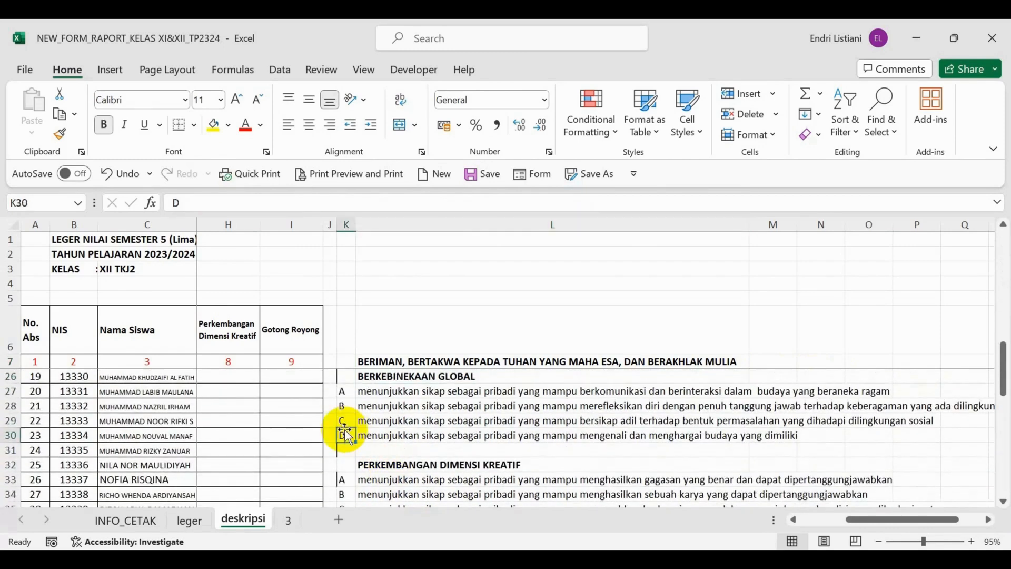
pyautogui.scroll(-1, 419, 447)
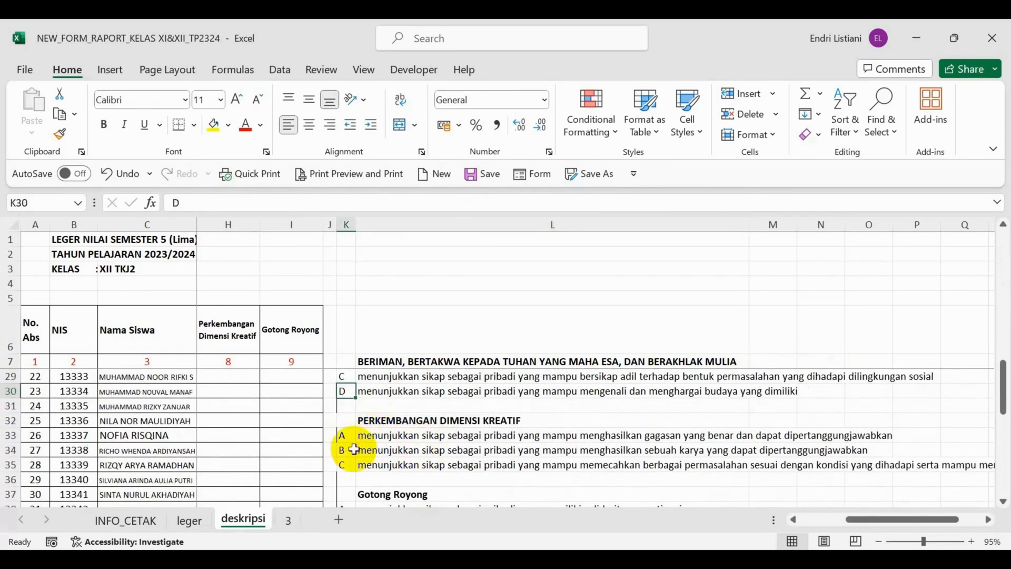
pyautogui.scroll(-2, 359, 458)
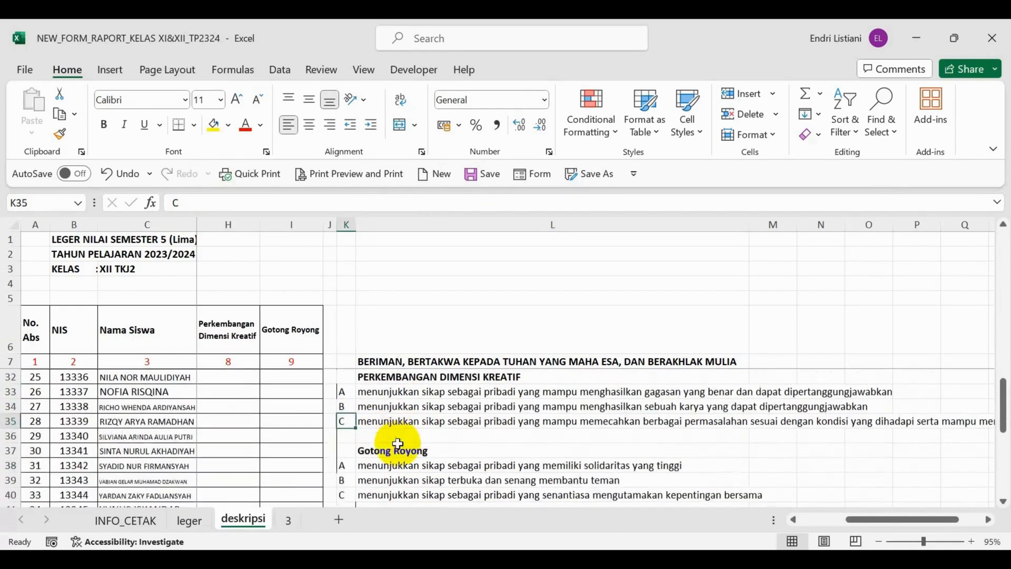
pyautogui.click(348, 450)
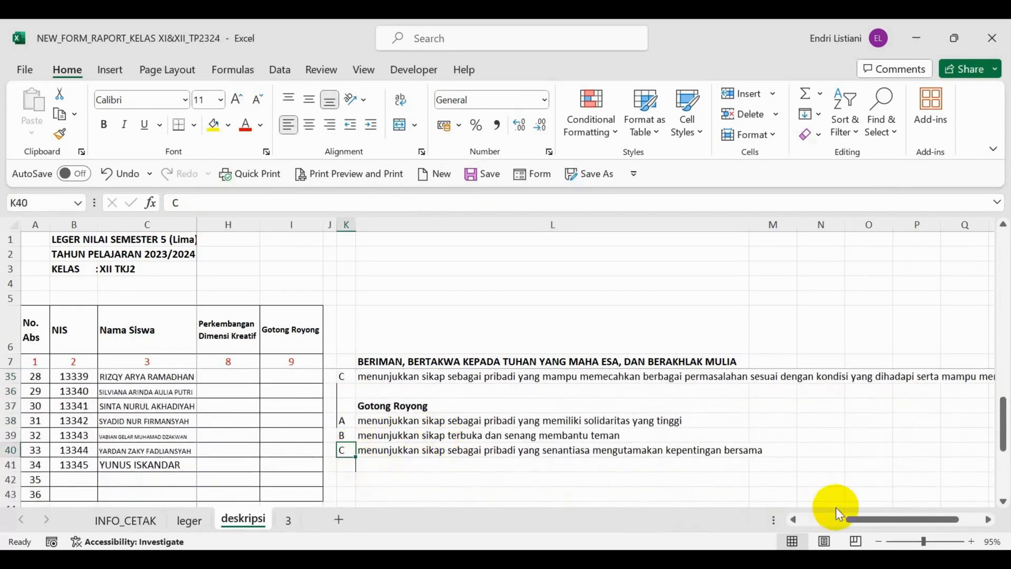
pyautogui.moveTo(875, 520); pyautogui.dragTo(830, 520)
pyautogui.scroll(3, 303, 469)
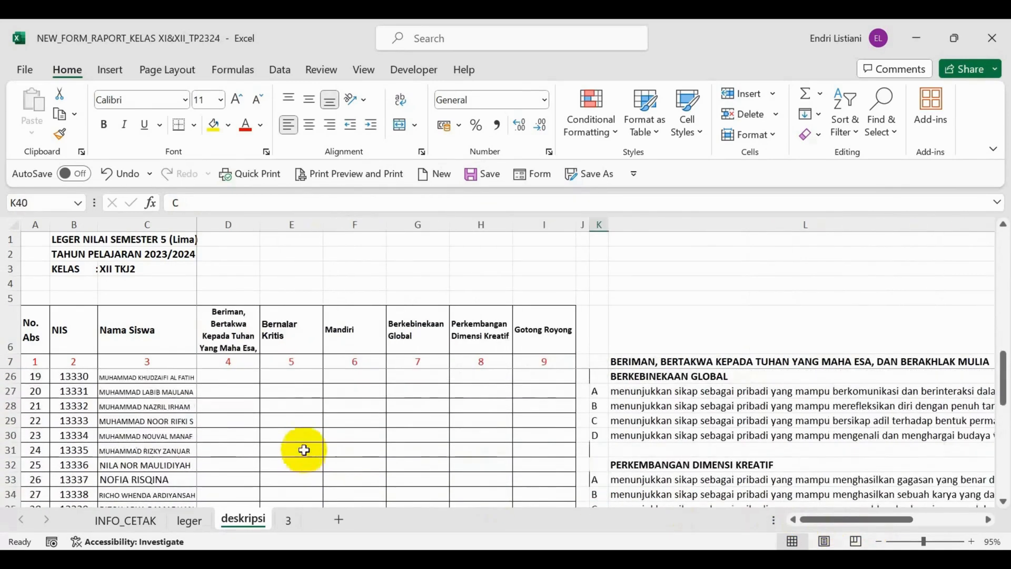
pyautogui.scroll(6, 303, 440)
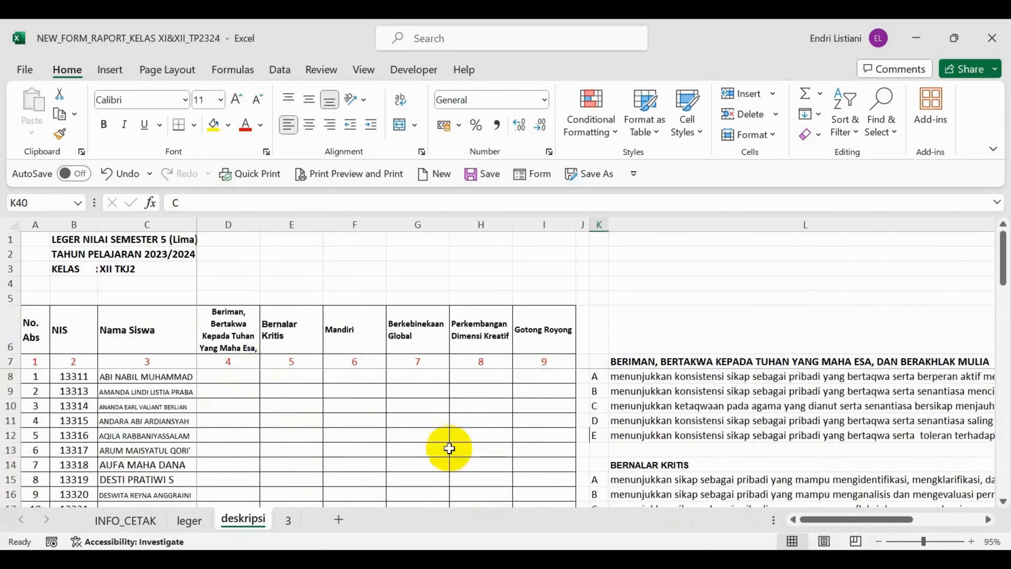
# Choose description B for the first student's Beriman, Bertakwa Kepada Tuhan Yang Maha Esa dimension in cell D8.
pyautogui.click(235, 378)
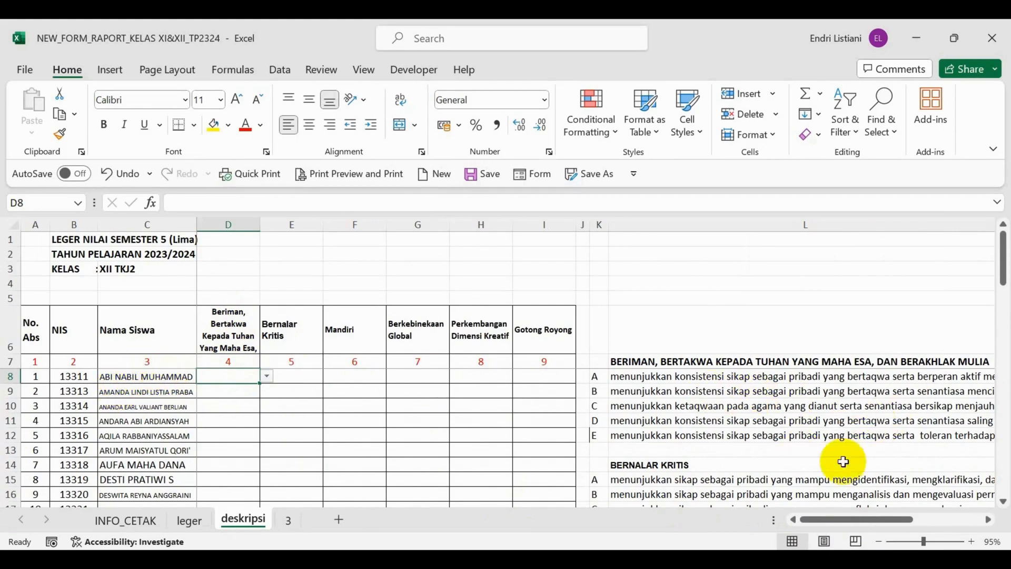
pyautogui.click(988, 521)
pyautogui.click(989, 521)
pyautogui.click(988, 521)
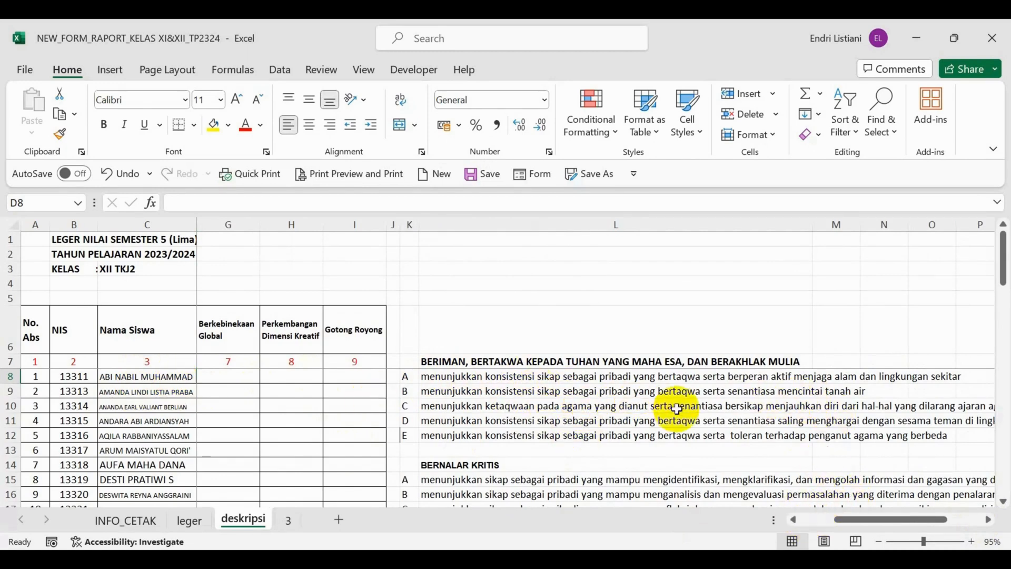
pyautogui.click(793, 520)
pyautogui.click(793, 520)
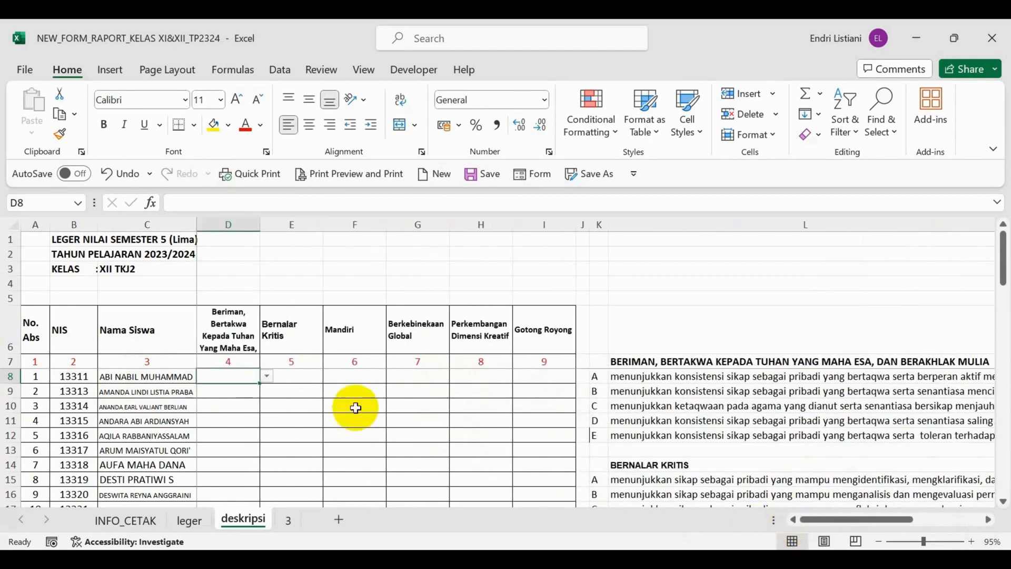
pyautogui.click(267, 376)
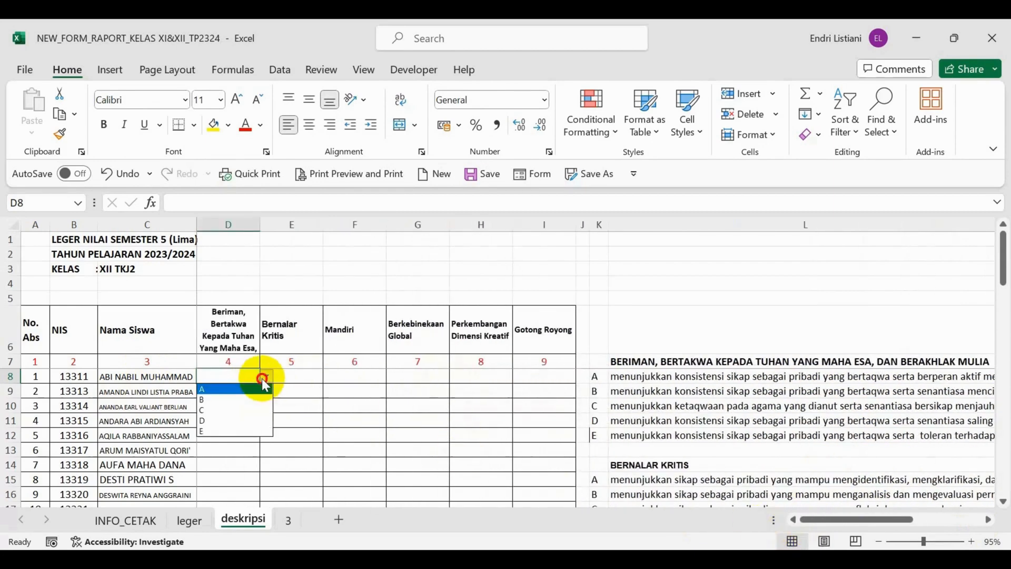
pyautogui.click(244, 400)
# Check the Bernalar Kritis descriptions and choose A for the first student in cell E8.
pyautogui.click(292, 376)
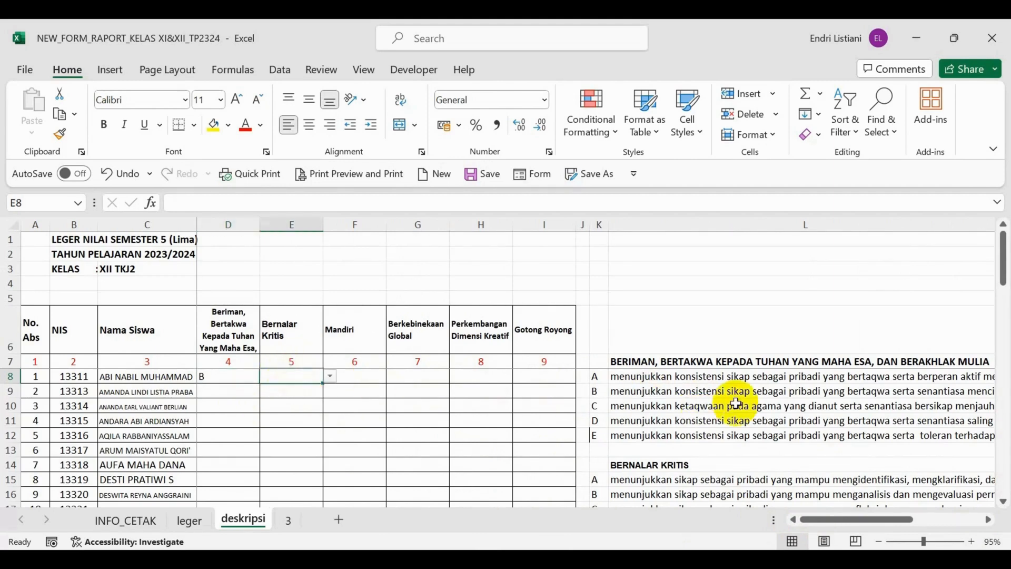
pyautogui.scroll(-1, 735, 398)
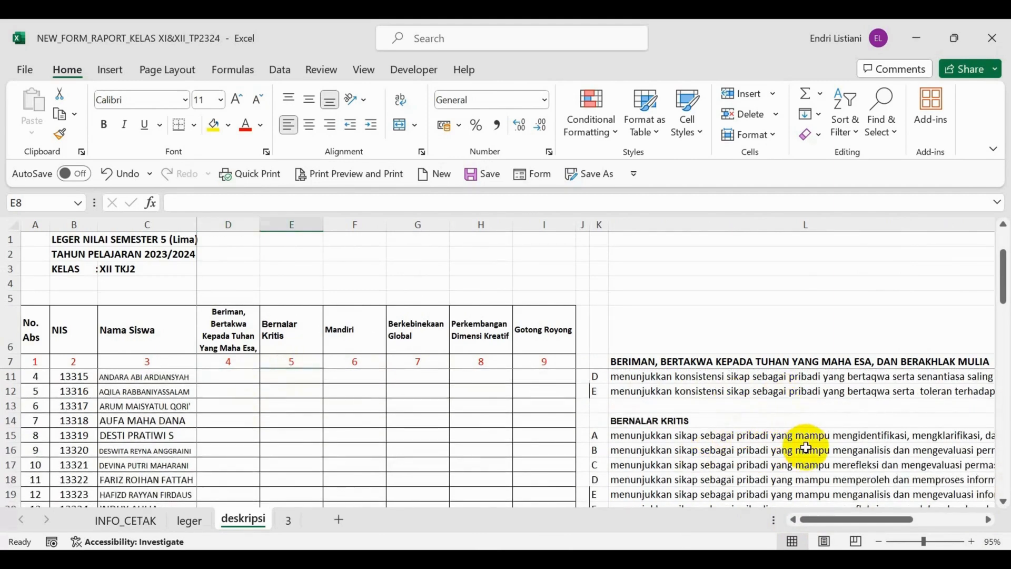
pyautogui.click(988, 519)
pyautogui.click(988, 519)
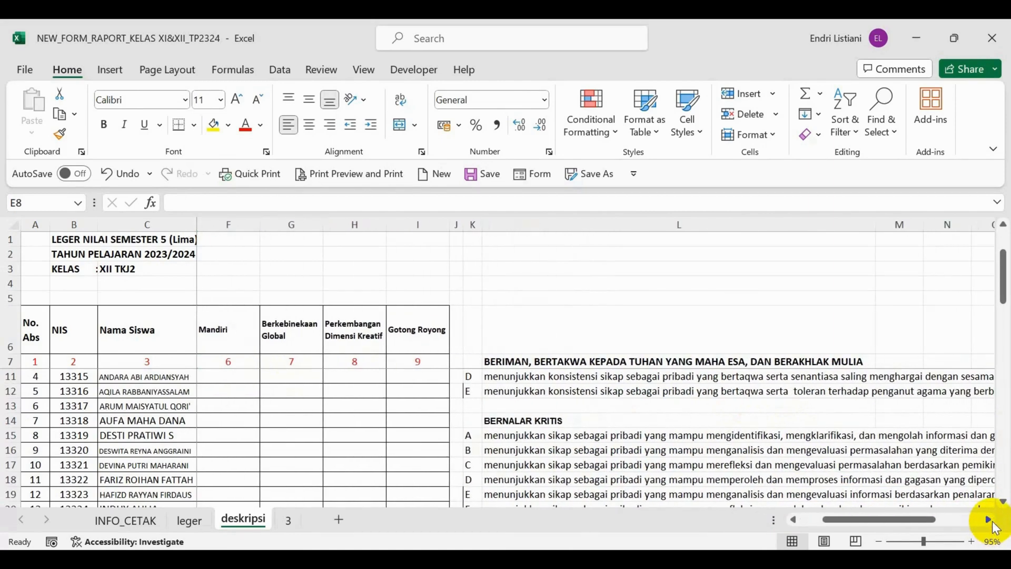
pyautogui.click(988, 519)
pyautogui.click(988, 520)
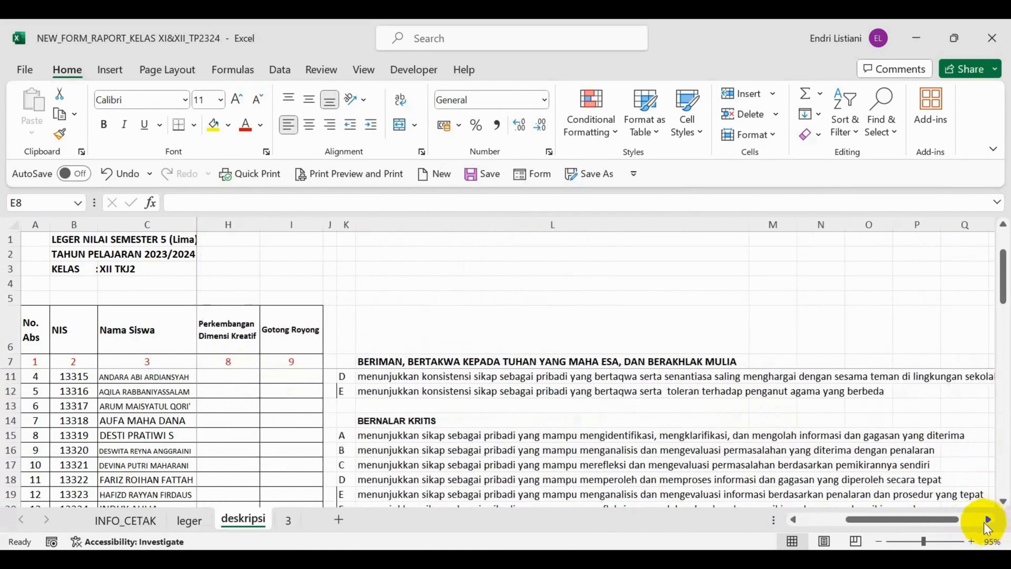
pyautogui.moveTo(871, 519); pyautogui.dragTo(827, 519)
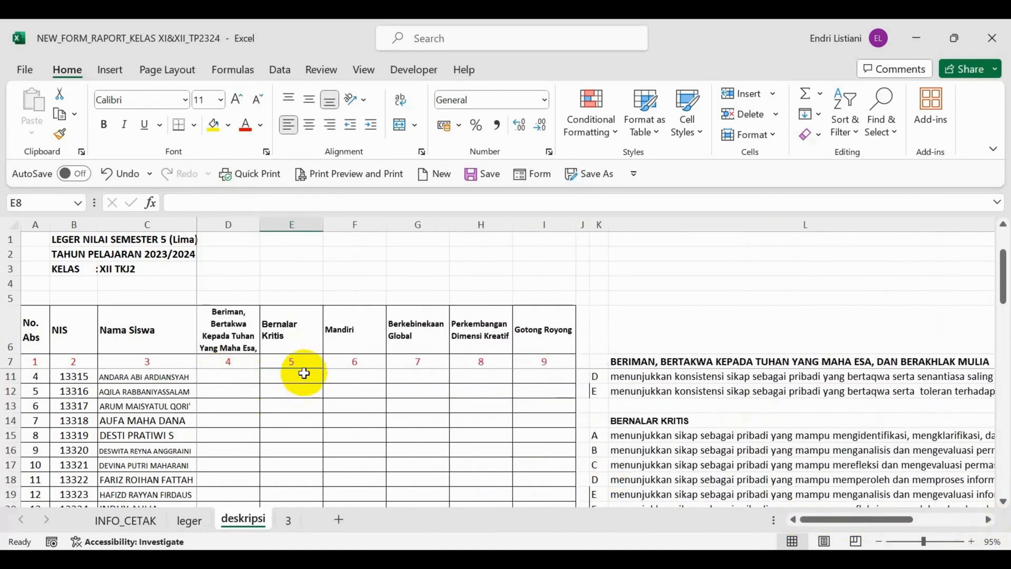
pyautogui.scroll(1, 305, 376)
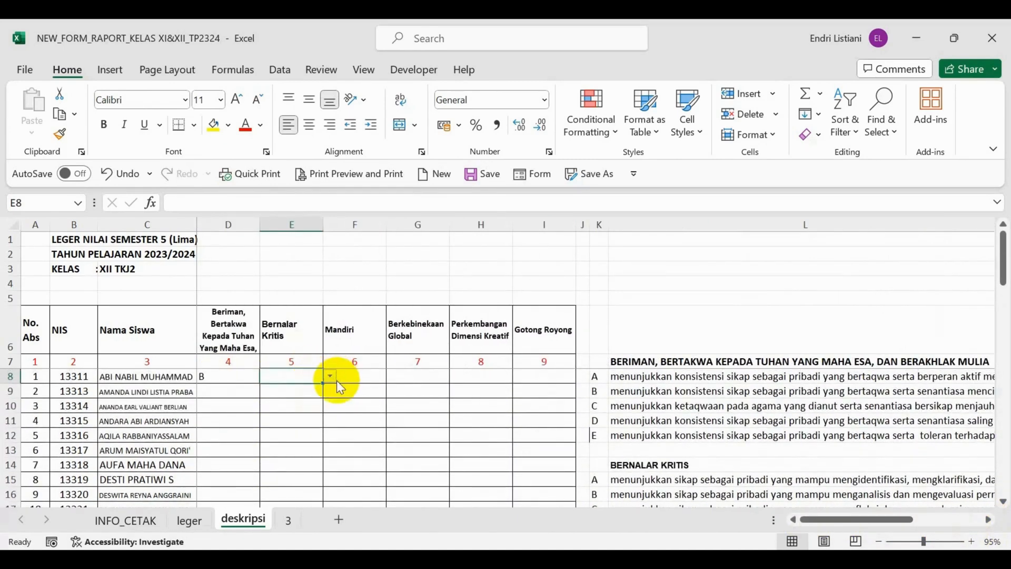
pyautogui.click(329, 377)
pyautogui.click(315, 391)
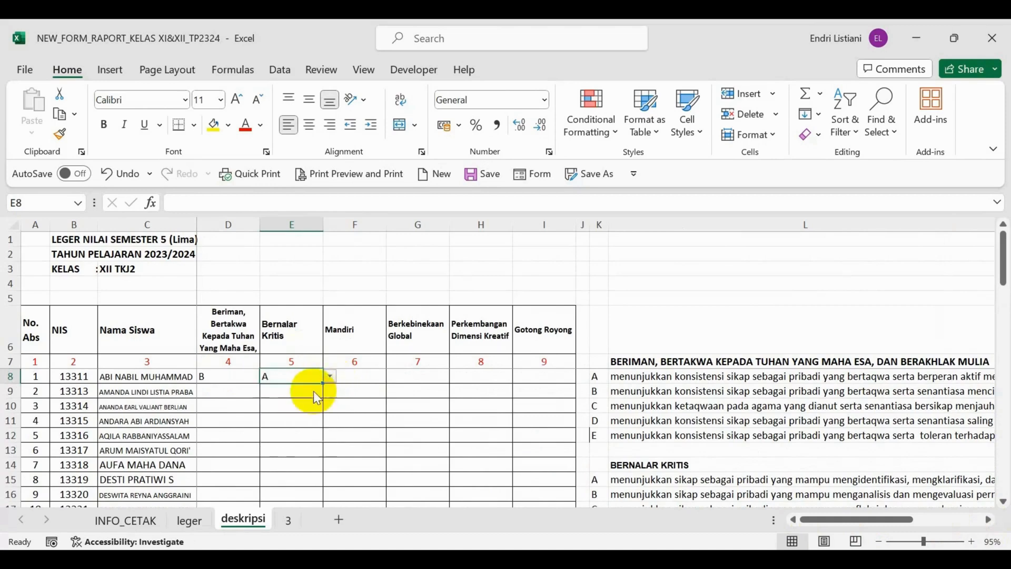
# Choose description B for the first student's Mandiri dimension in cell F8.
pyautogui.click(349, 373)
pyautogui.click(392, 374)
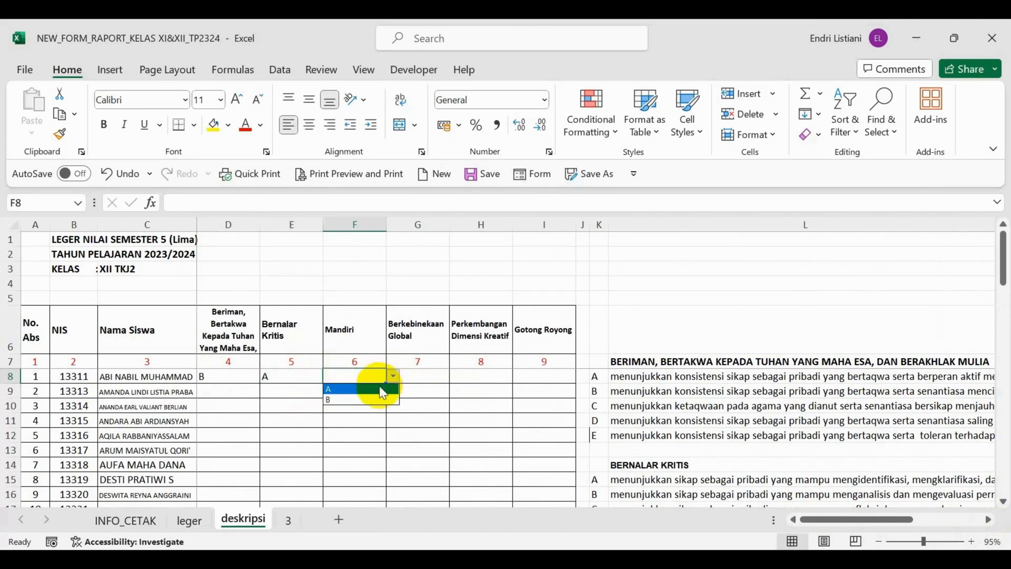
pyautogui.click(372, 400)
# Check the available Berkebinekaan Global letters and choose B for the first student in cell G8.
pyautogui.click(420, 375)
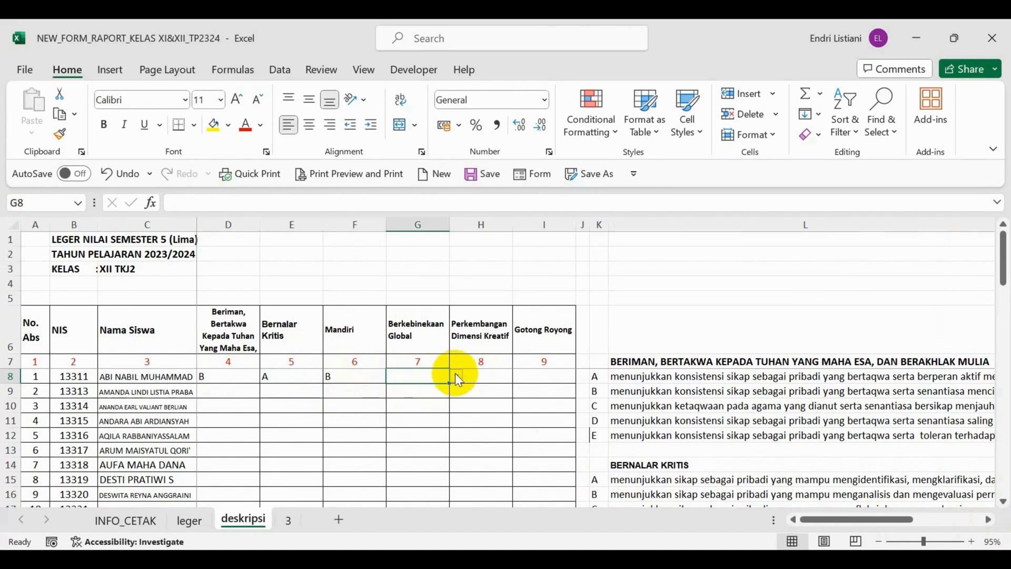
pyautogui.click(456, 375)
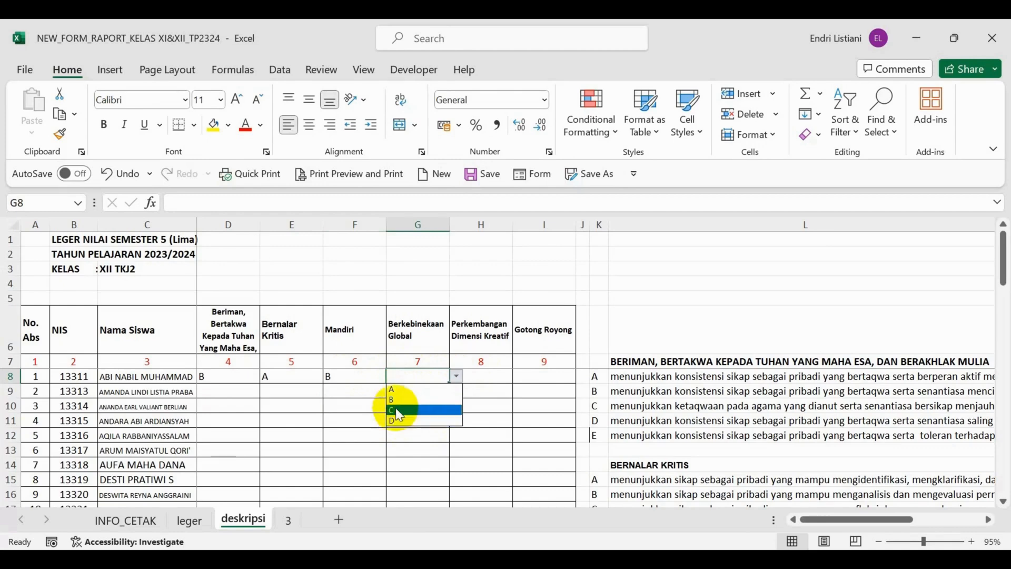
pyautogui.click(404, 378)
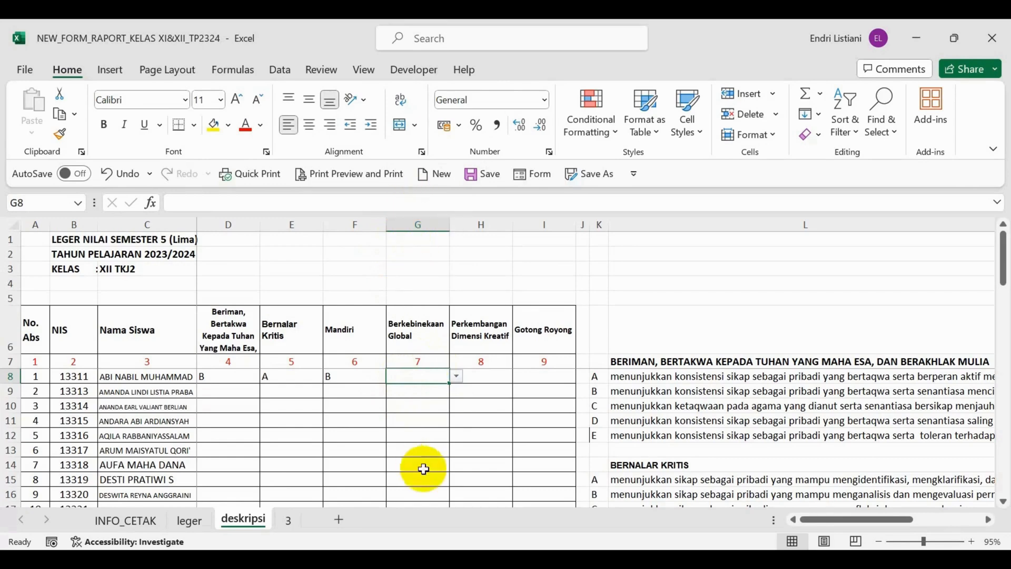
pyautogui.click(456, 376)
pyautogui.click(437, 399)
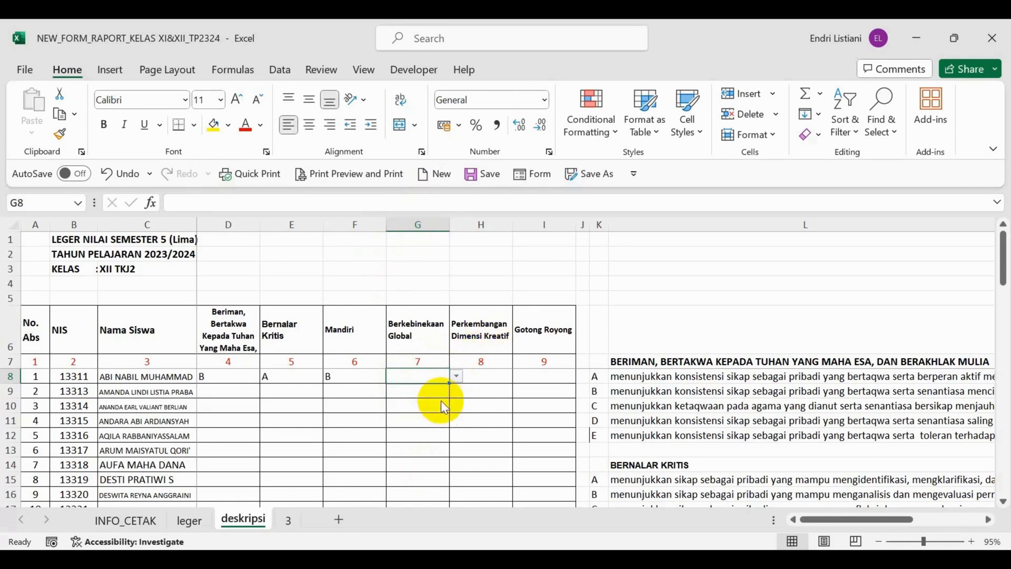
# Choose description B for the first student's Perkembangan Dimensi Kreatif in H8 and Gotong Royong in I8.
pyautogui.click(488, 375)
pyautogui.click(519, 377)
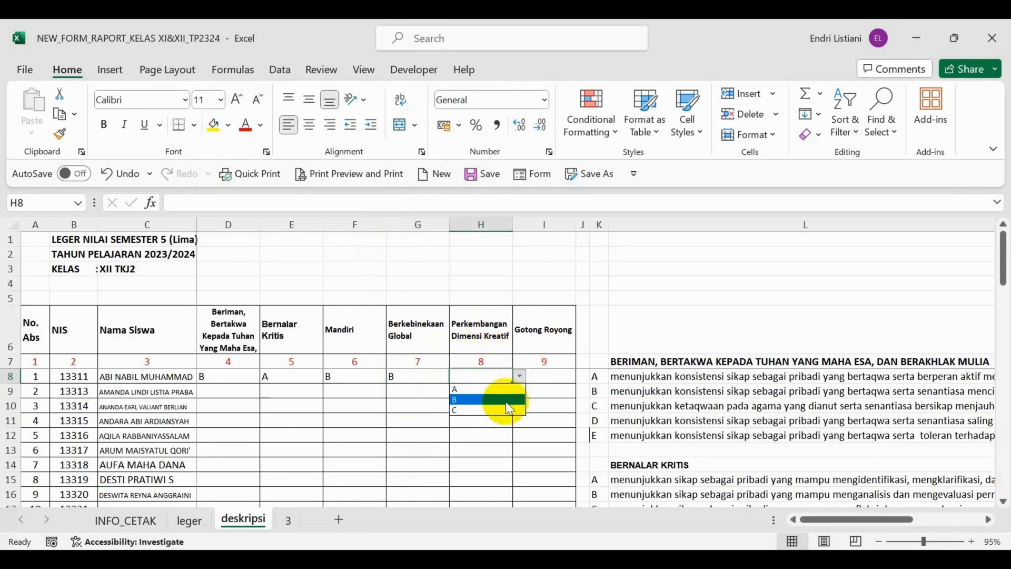
pyautogui.click(510, 402)
pyautogui.click(545, 377)
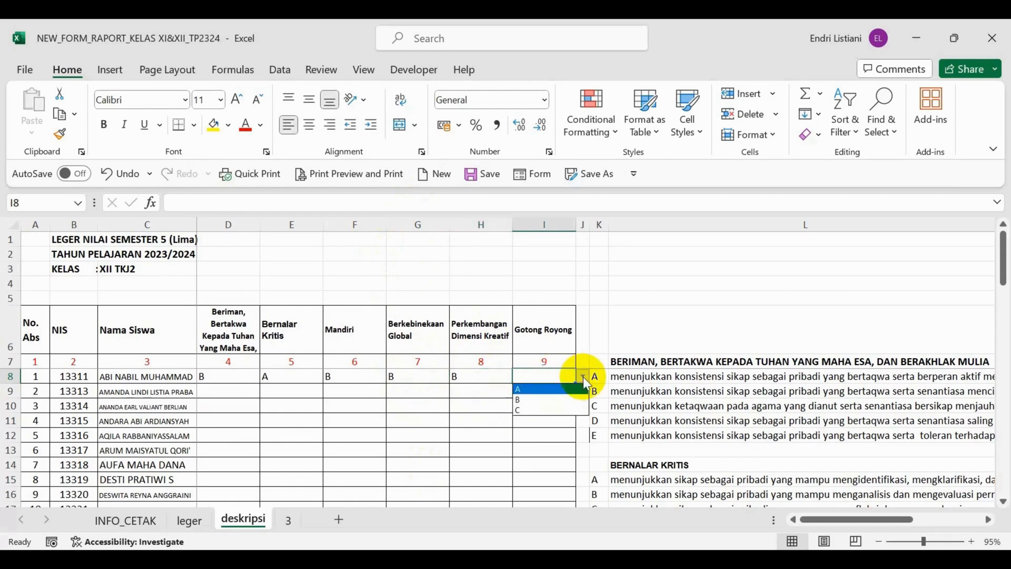
pyautogui.click(563, 400)
# Try to enter the unlisted letter E for the first student's Berkebinekaan Global dimension in cell G8, and recheck the allowed letters.
pyautogui.click(421, 375)
pyautogui.click(458, 378)
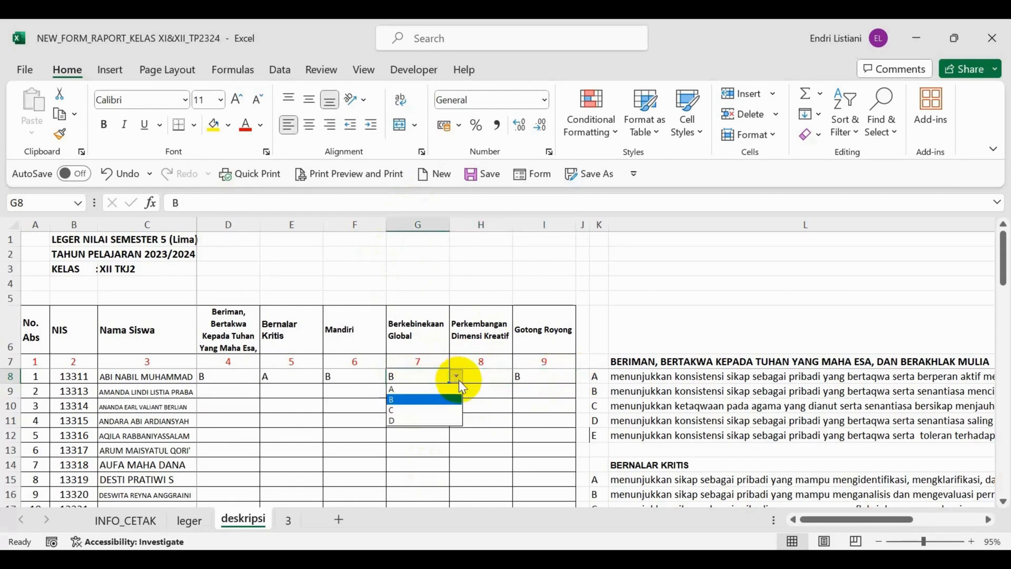
pyautogui.click(427, 372)
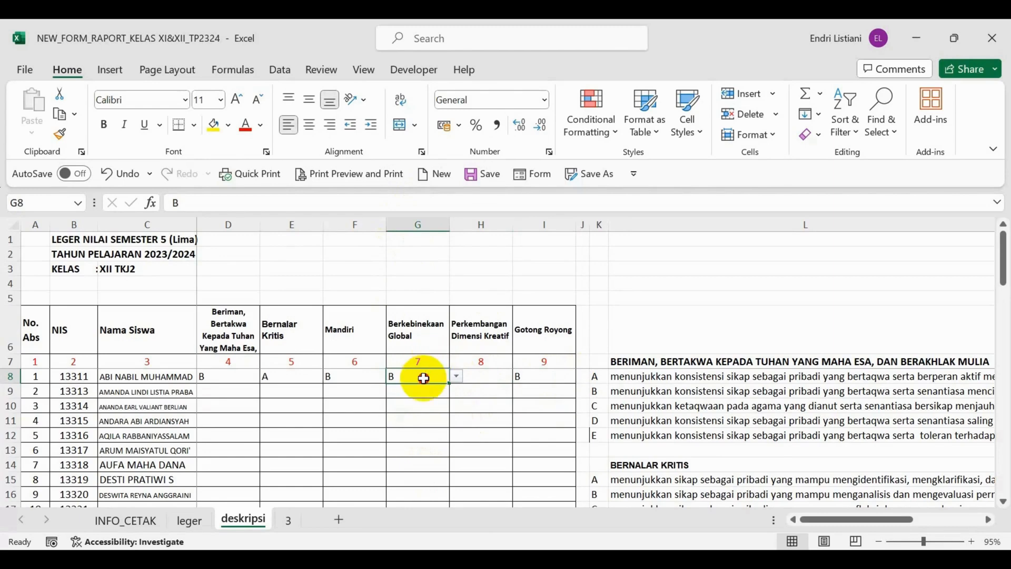
pyautogui.doubleClick(440, 370)
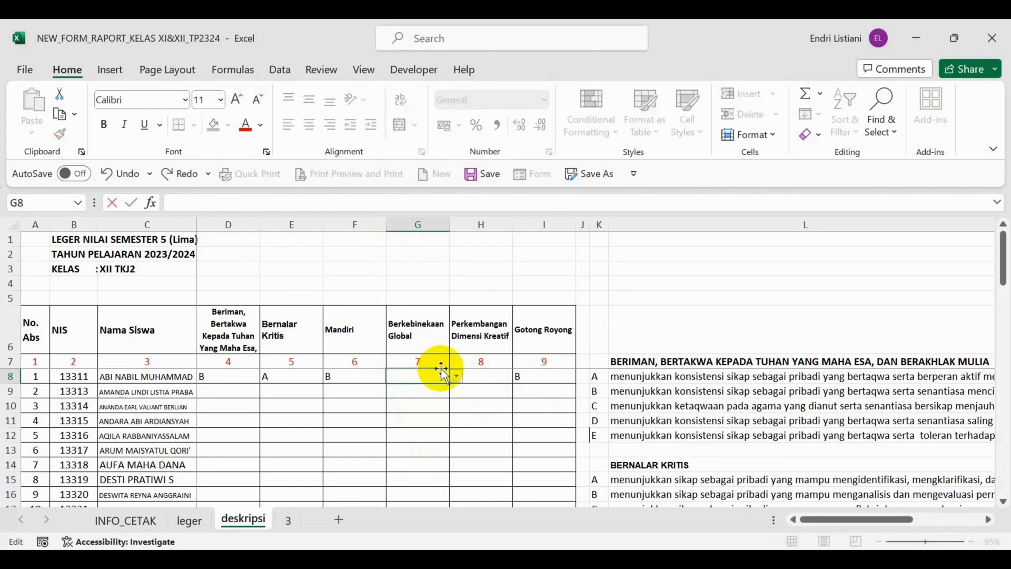
pyautogui.press('Return')
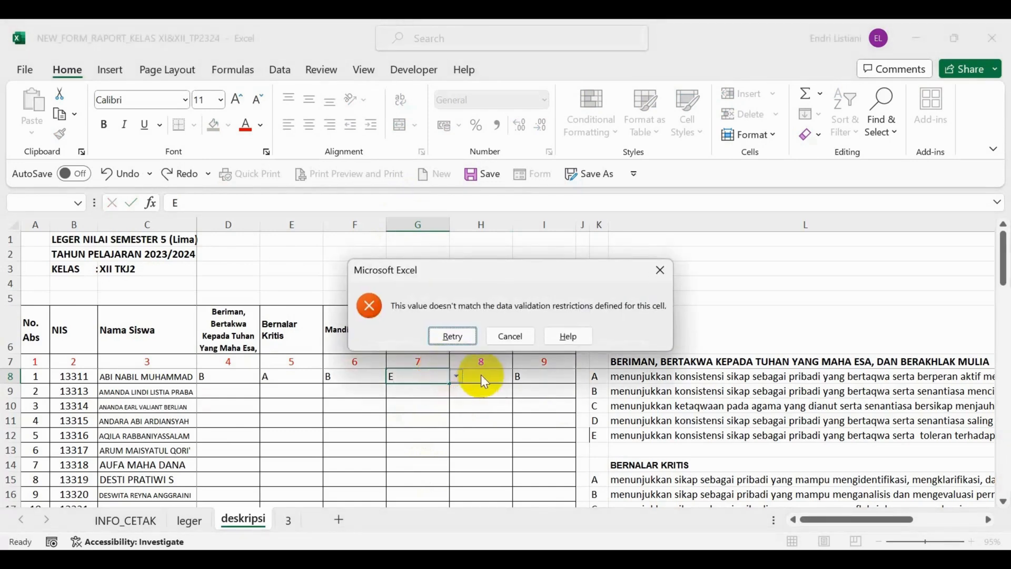
pyautogui.click(450, 335)
pyautogui.press('Return')
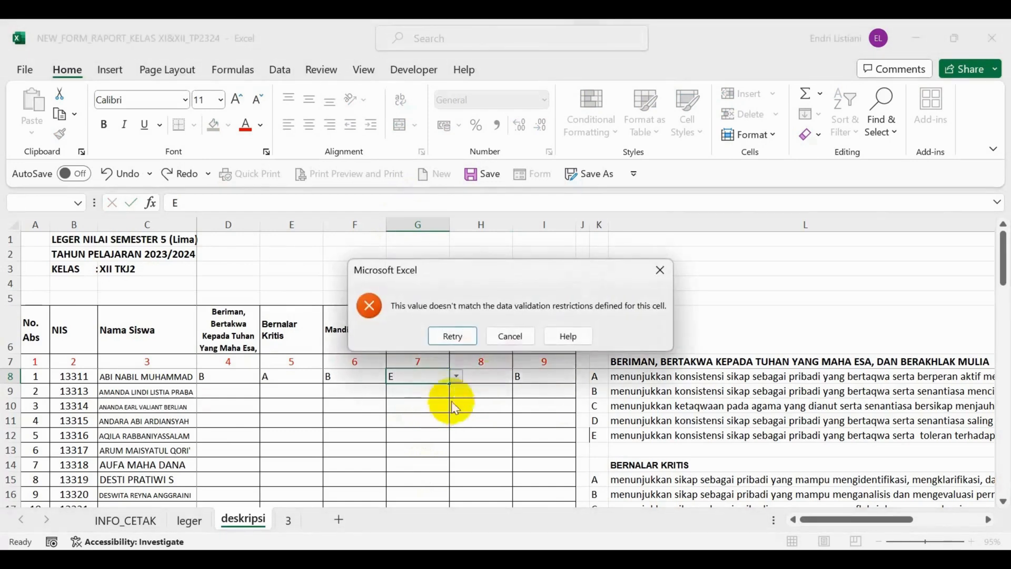
pyautogui.click(501, 333)
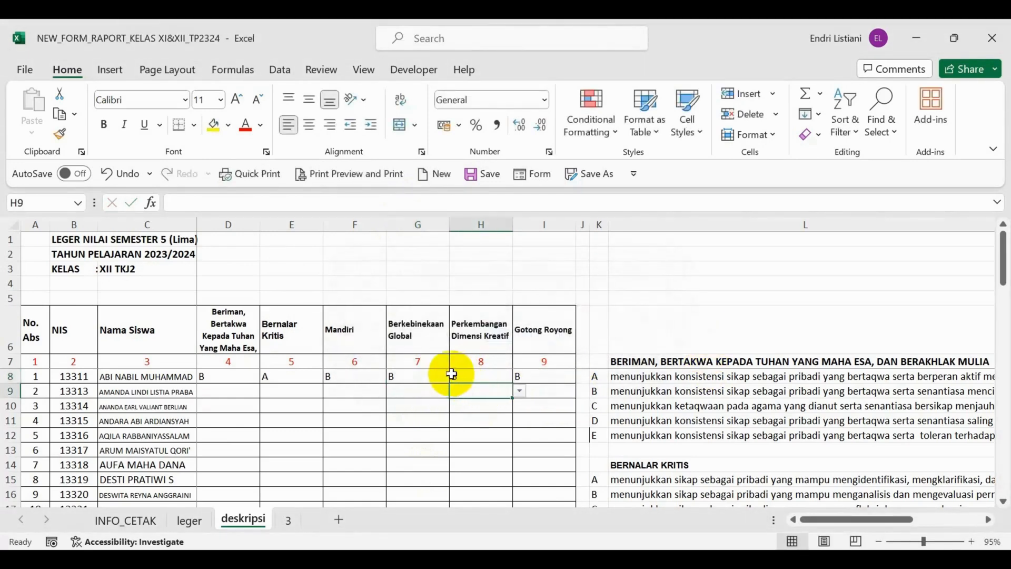
pyautogui.click(457, 375)
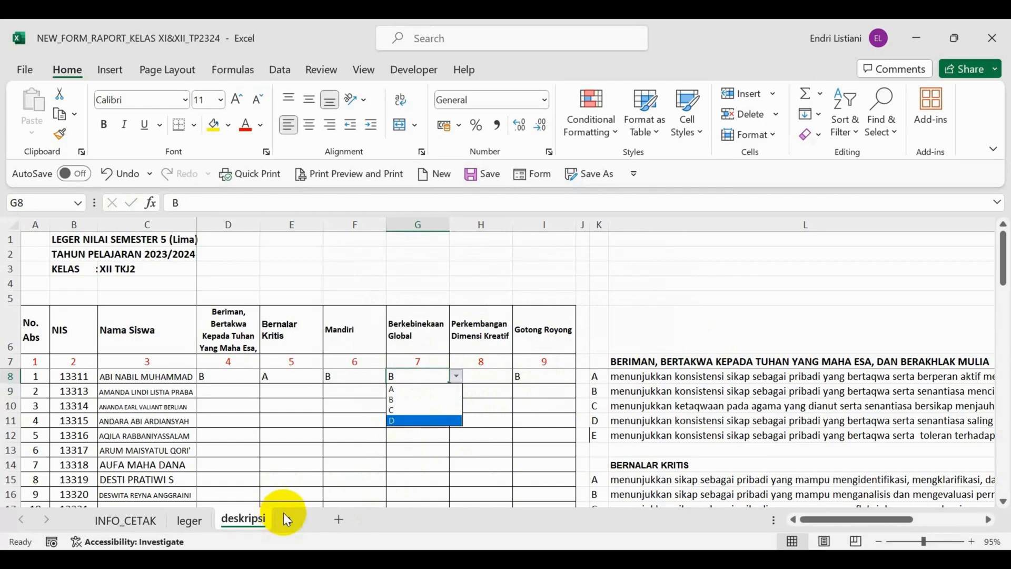
# Display the first student's generated character descriptions on sheet 3 by setting the student number in J1 to 1.
pyautogui.click(289, 514)
pyautogui.click(289, 520)
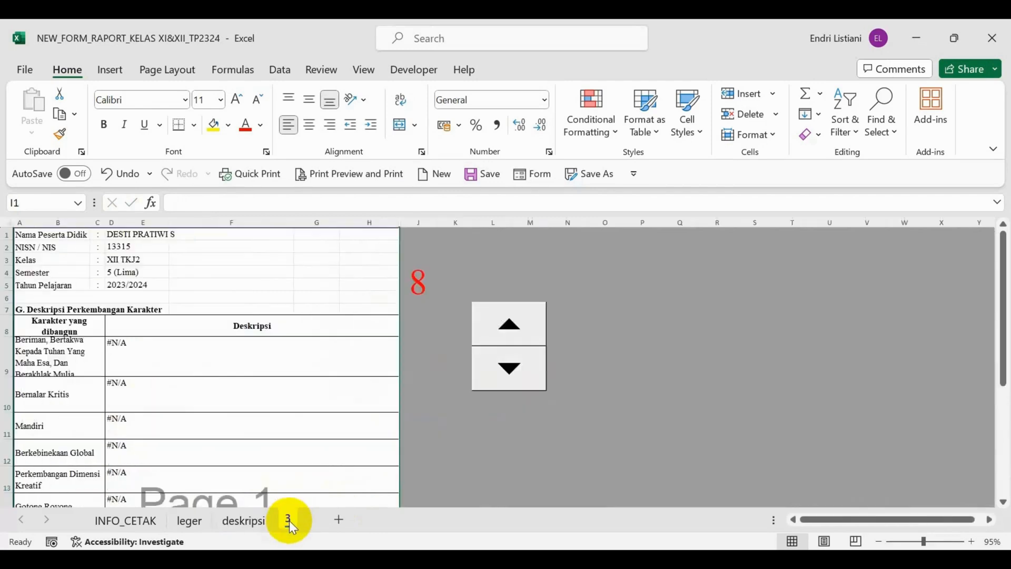
pyautogui.click(417, 278)
pyautogui.write('1')
pyautogui.press('Return')
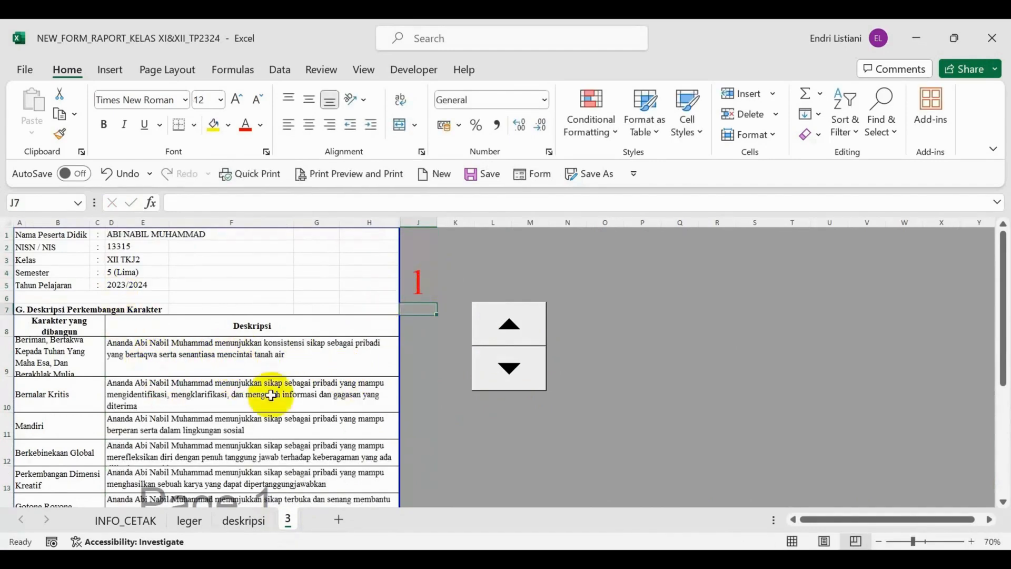
pyautogui.scroll(-2, 263, 357)
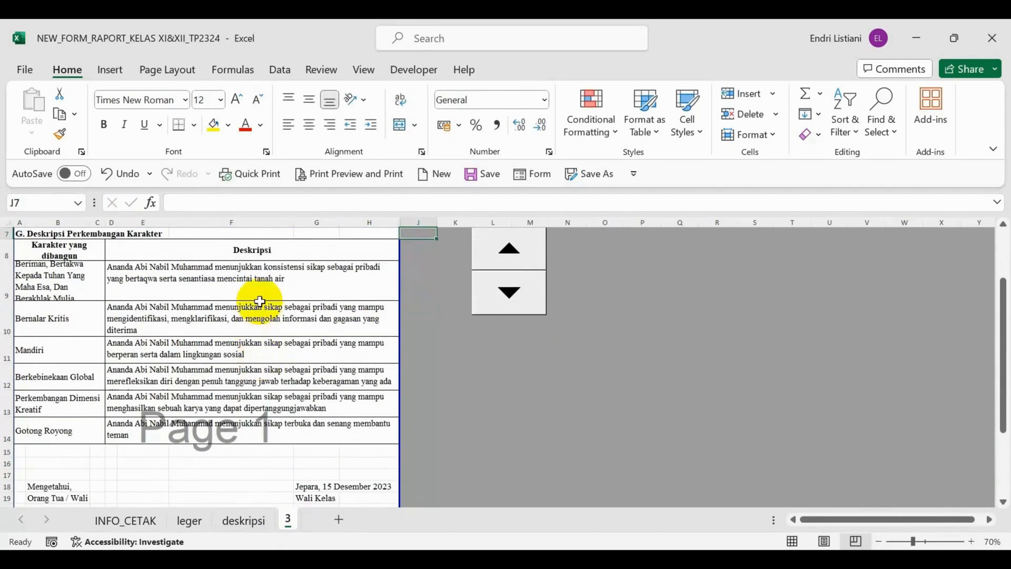
# Switch to the e-Rapor SMK Catatan Sikap page in the browser and arrange it side by side with the Excel workbook.
pyautogui.click(577, 559)
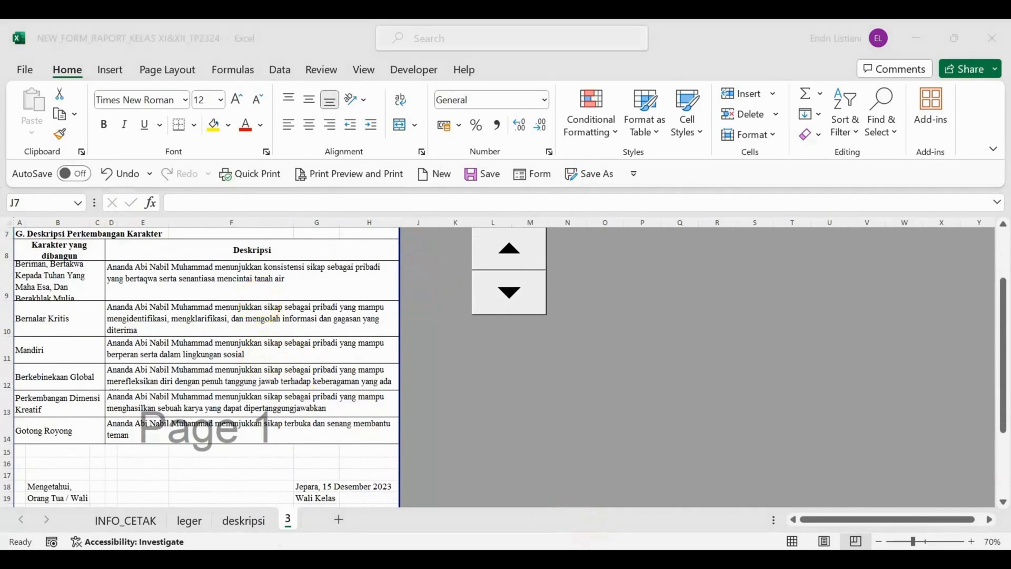
pyautogui.scroll(1, 266, 342)
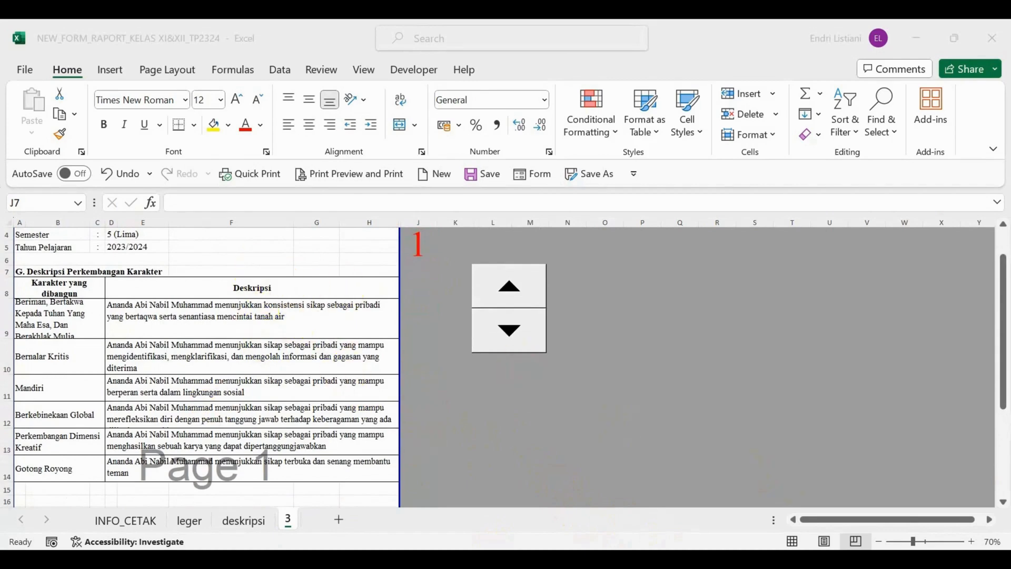
pyautogui.click(729, 559)
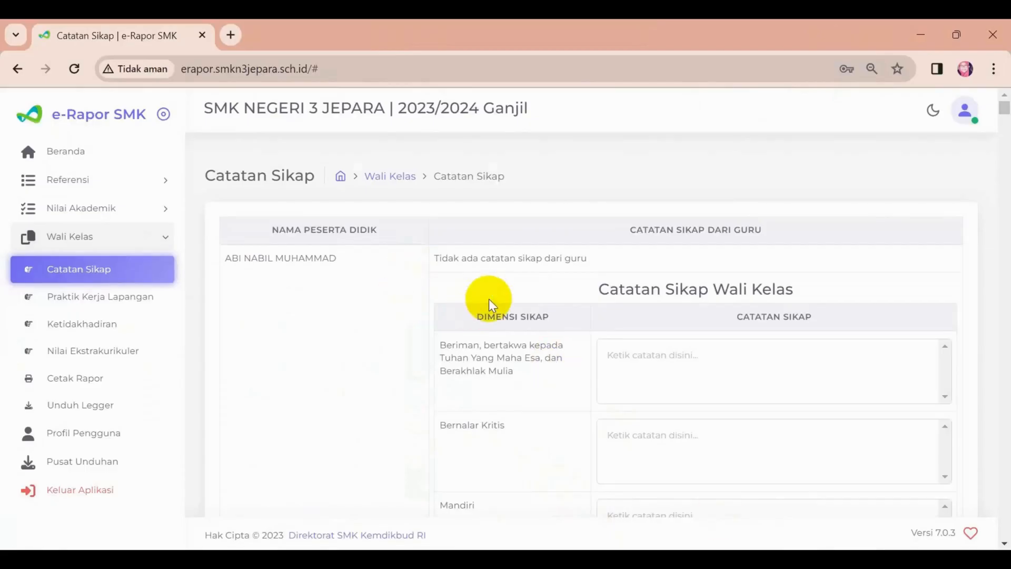
pyautogui.scroll(-2, 356, 229)
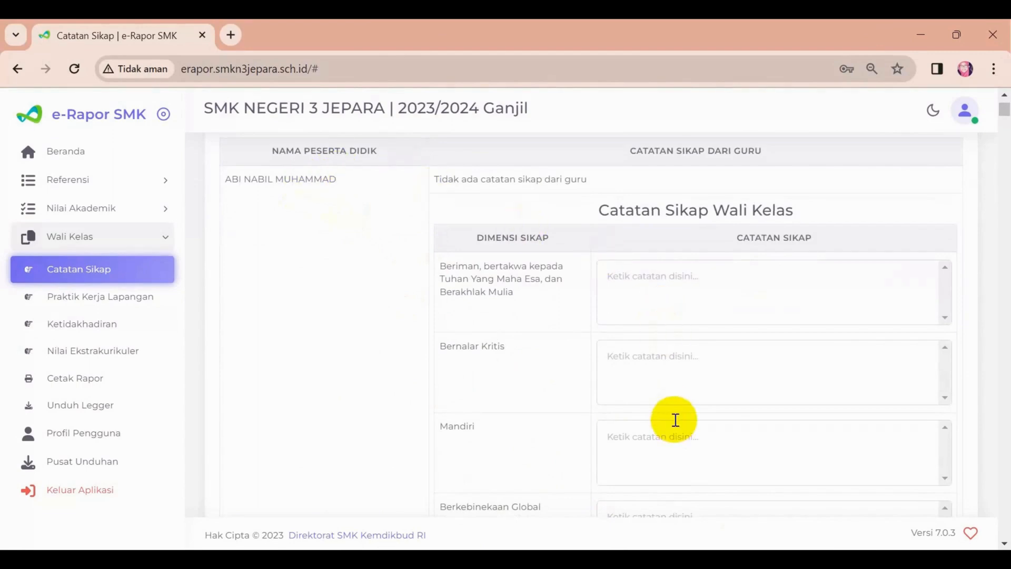
pyautogui.press('super+Right')
pyautogui.click(305, 198)
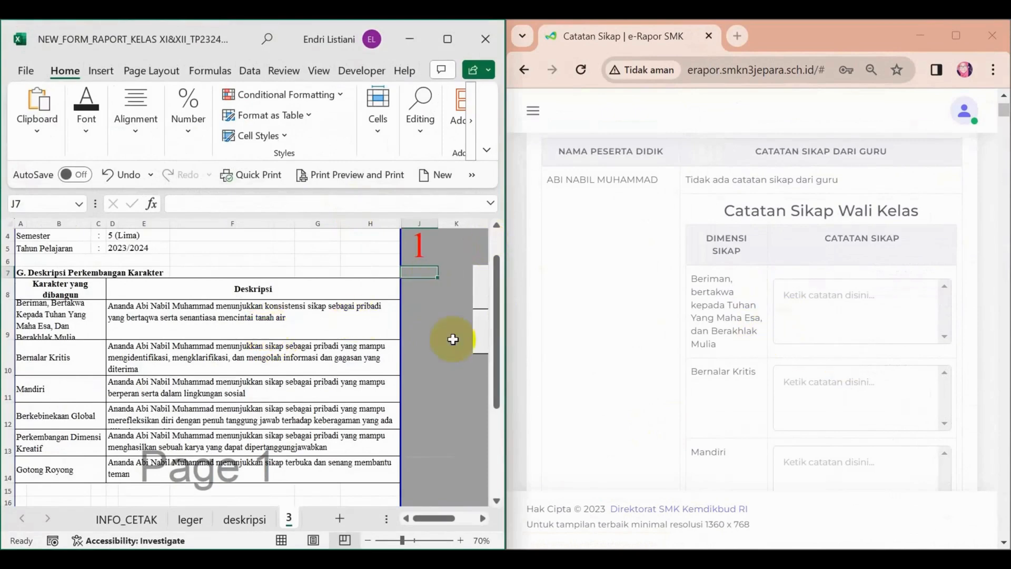
# Copy the Beriman, Bertakwa description from cell D9 into the first student's matching attitude note in e-Rapor.
pyautogui.click(203, 315)
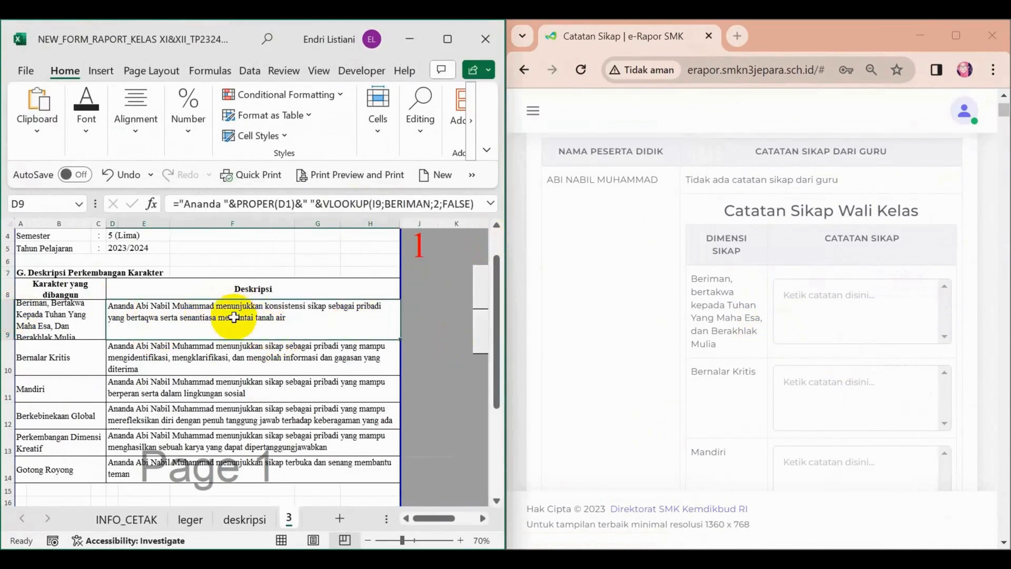
pyautogui.hotkey('ctrl', 'c')
pyautogui.click(811, 304)
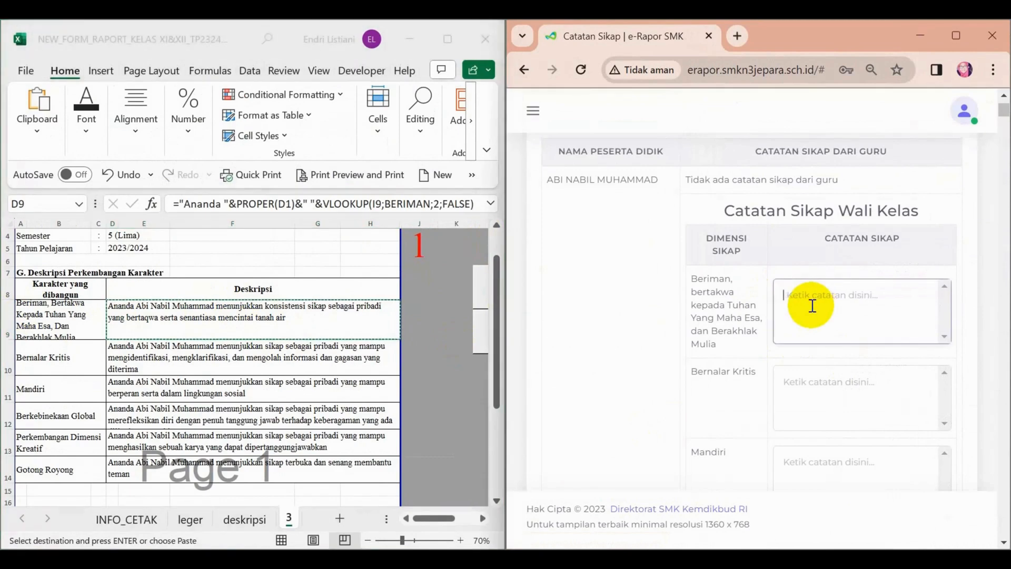
pyautogui.hotkey('ctrl', 'v')
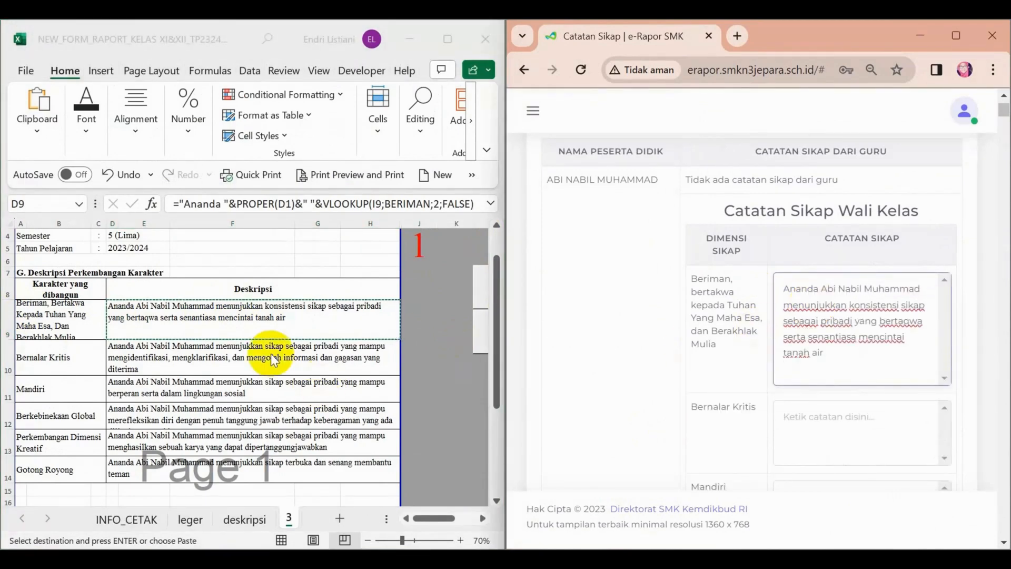
# Copy the Bernalar Kritis description from cell D10 into the first student's Bernalar Kritis note in e-Rapor.
pyautogui.click(270, 352)
pyautogui.click(271, 352)
pyautogui.hotkey('ctrl', 'c')
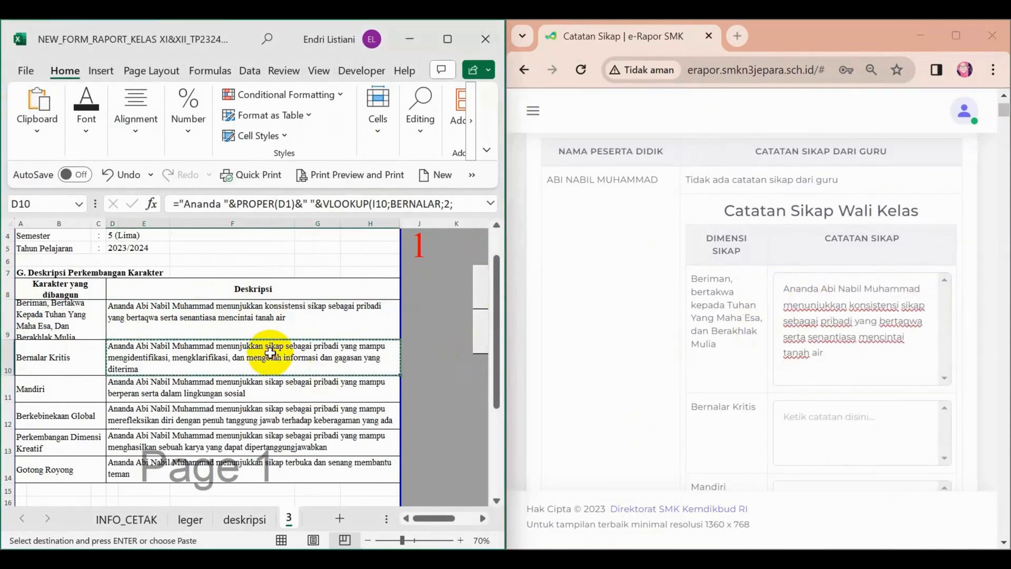
pyautogui.click(854, 418)
pyautogui.scroll(-3, 842, 400)
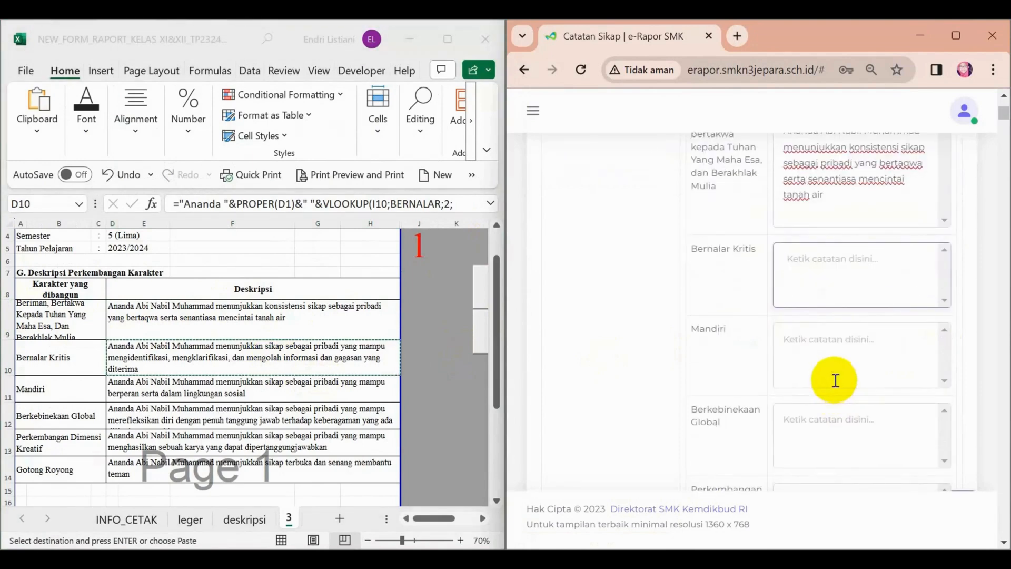
pyautogui.hotkey('ctrl', 'v')
# Copy the Mandiri description from cell D11 into the first student's Mandiri note in e-Rapor.
pyautogui.click(225, 381)
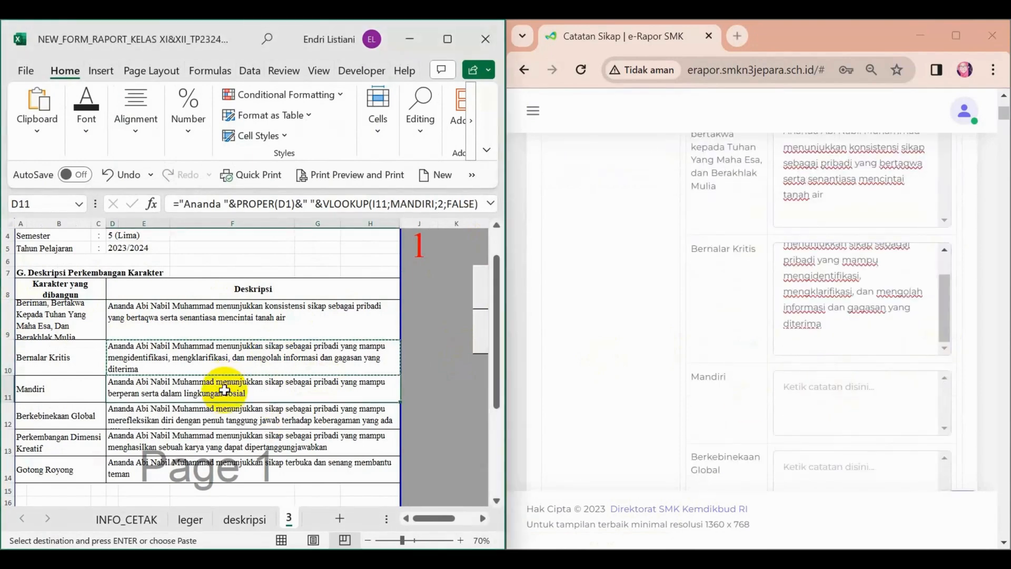
pyautogui.hotkey('ctrl', 'c')
pyautogui.click(847, 400)
pyautogui.hotkey('ctrl', 'v')
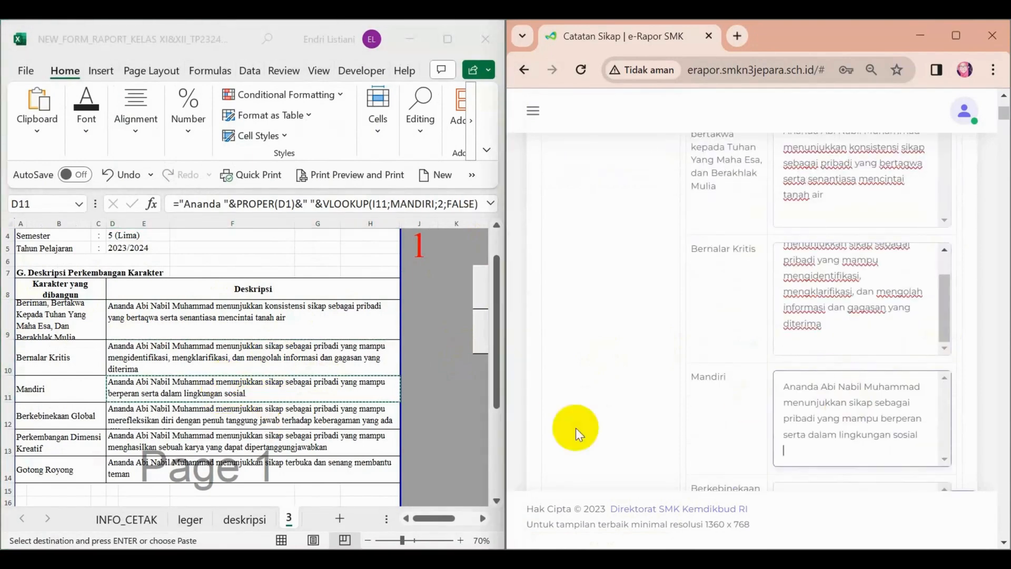
# Copy the Berkebinekaan Global description from cell D12 into the first student's Berkebinekaan Global note in e-Rapor.
pyautogui.scroll(-2, 214, 372)
pyautogui.doubleClick(178, 286)
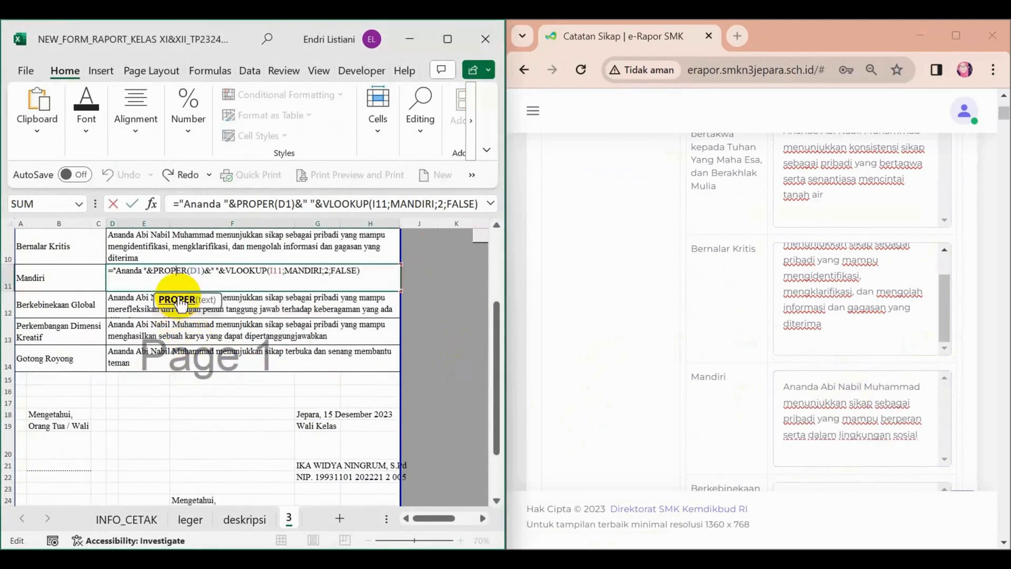
pyautogui.click(256, 300)
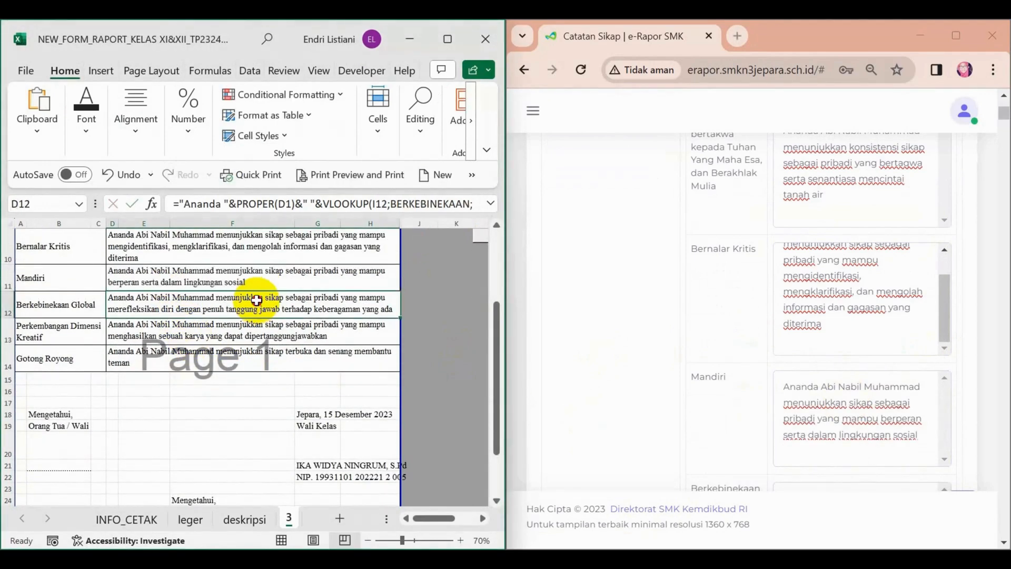
pyautogui.hotkey('ctrl', 'c')
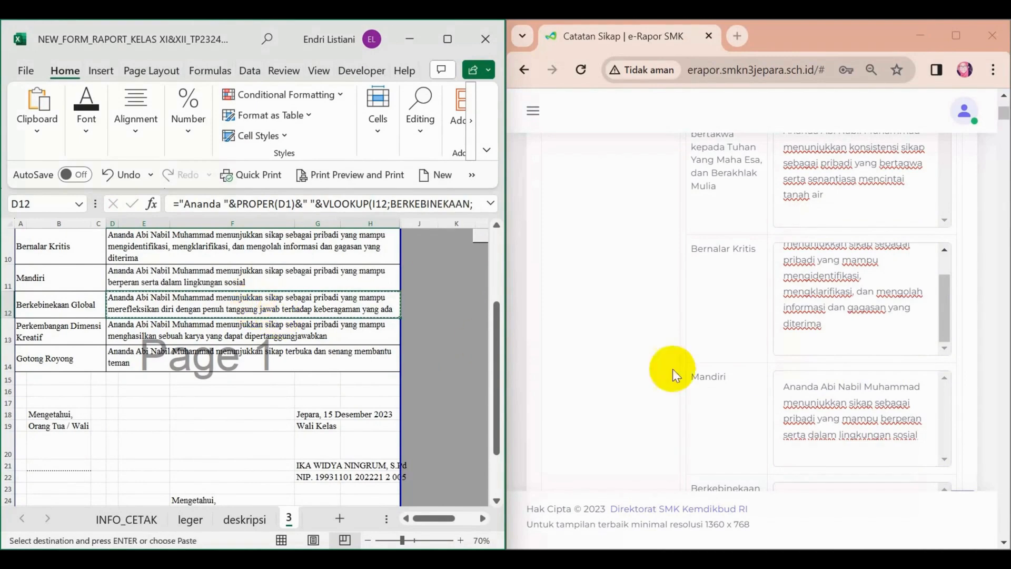
pyautogui.scroll(-4, 817, 394)
pyautogui.click(796, 268)
pyautogui.hotkey('ctrl', 'v')
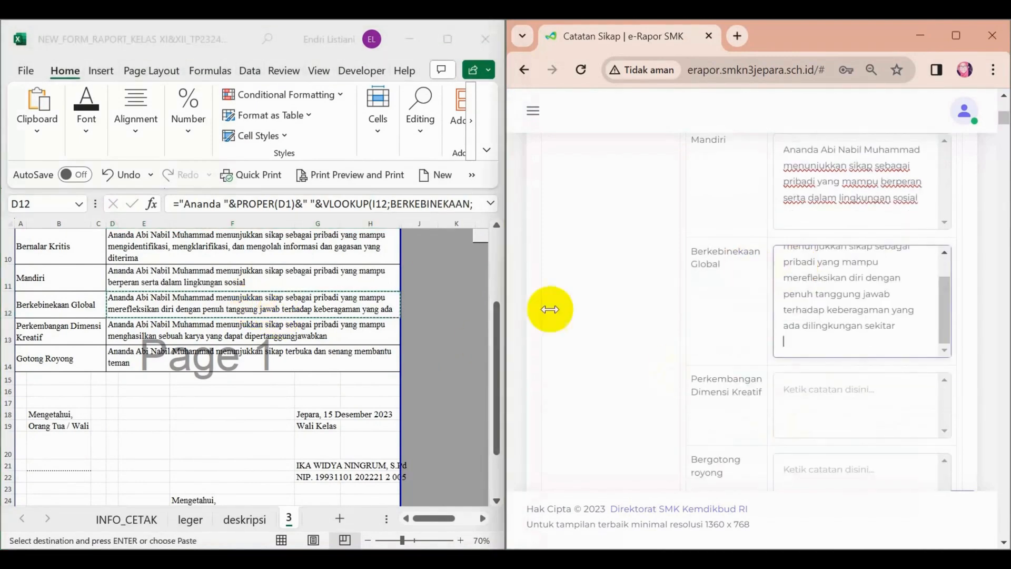
# Copy the Perkembangan Dimensi Kreatif description from cell D13 into the first student's matching note in e-Rapor.
pyautogui.click(269, 316)
pyautogui.click(269, 327)
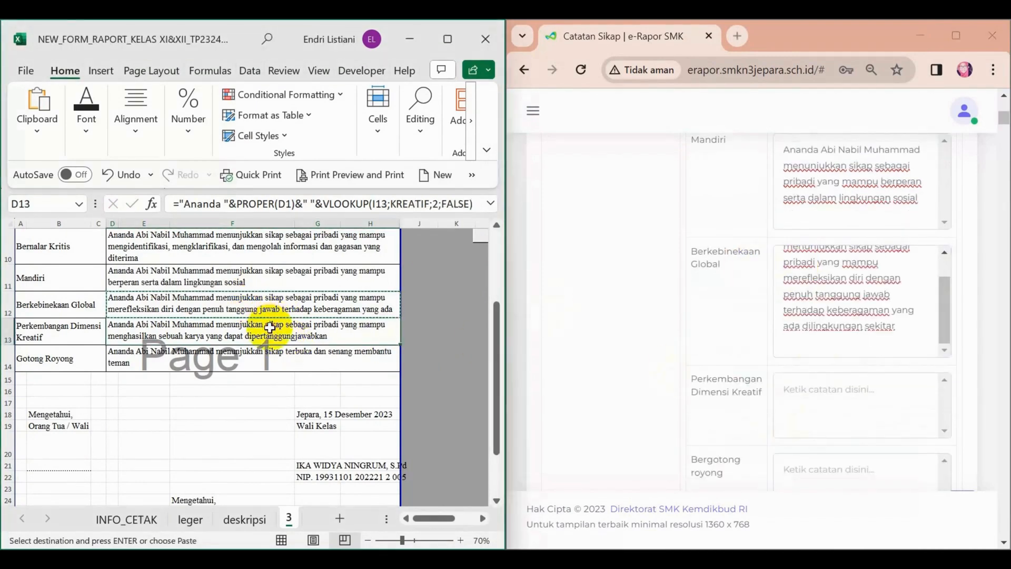
pyautogui.hotkey('ctrl', 'c')
pyautogui.scroll(-2, 825, 358)
pyautogui.click(825, 358)
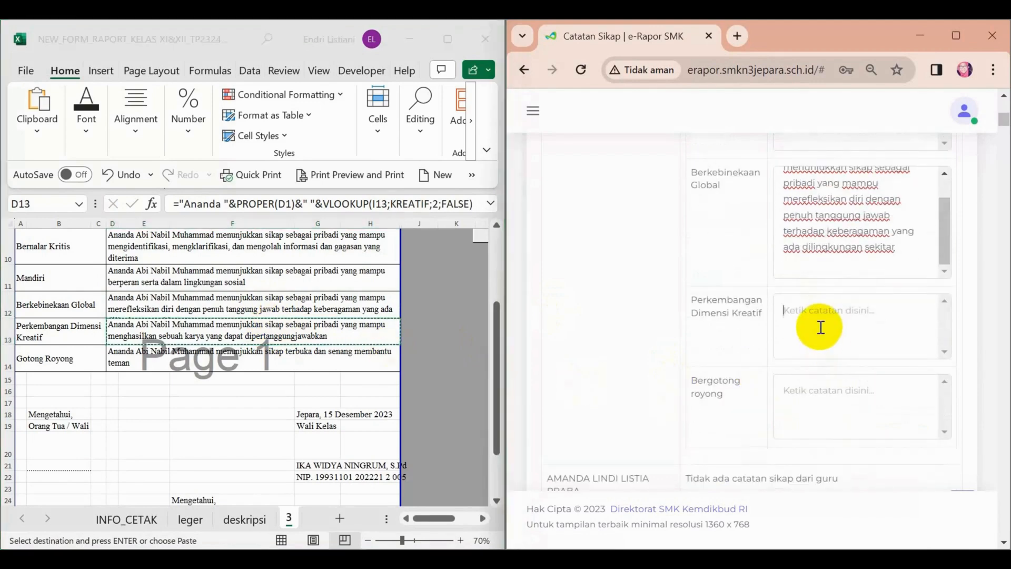
pyautogui.hotkey('ctrl', 'v')
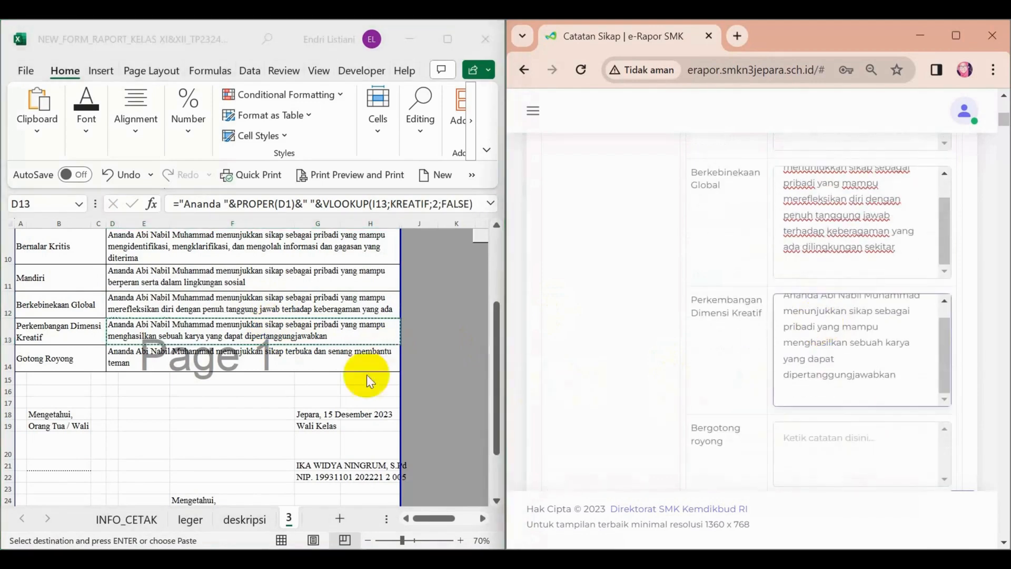
# Copy the Gotong Royong description from cell D14 into the first student's Bergotong royong note in e-Rapor.
pyautogui.click(301, 355)
pyautogui.hotkey('ctrl', 'c')
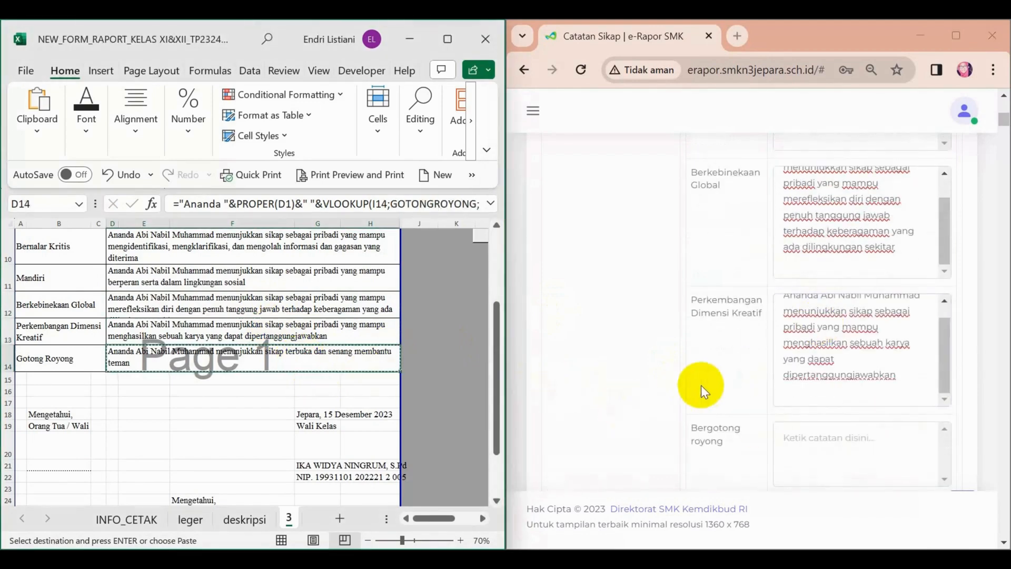
pyautogui.click(796, 436)
pyautogui.hotkey('ctrl', 'v')
# Maximize the e-Rapor window, check the first student's notes, and save the Catatan Sikap page.
pyautogui.scroll(-6, 817, 423)
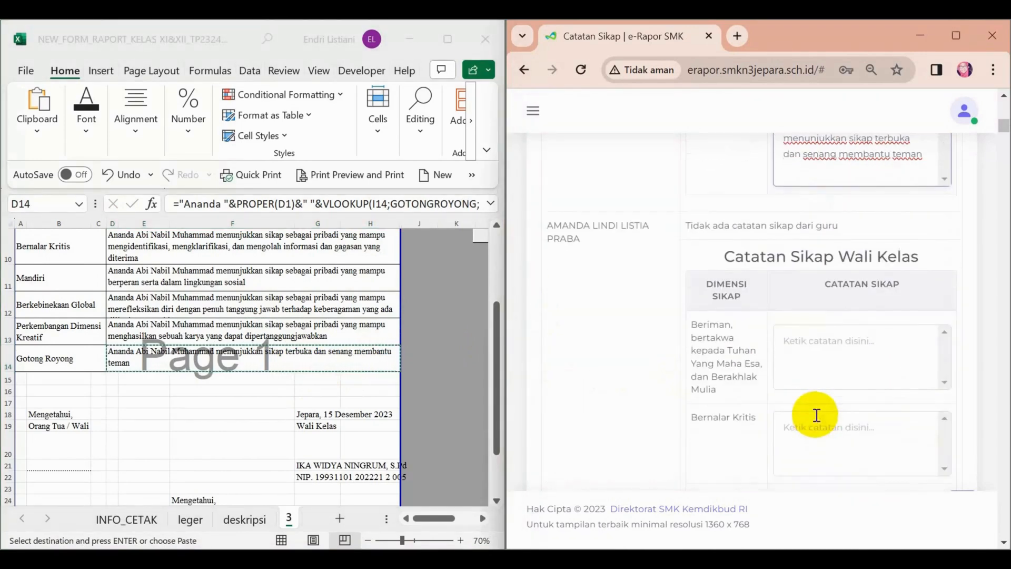
pyautogui.click(956, 31)
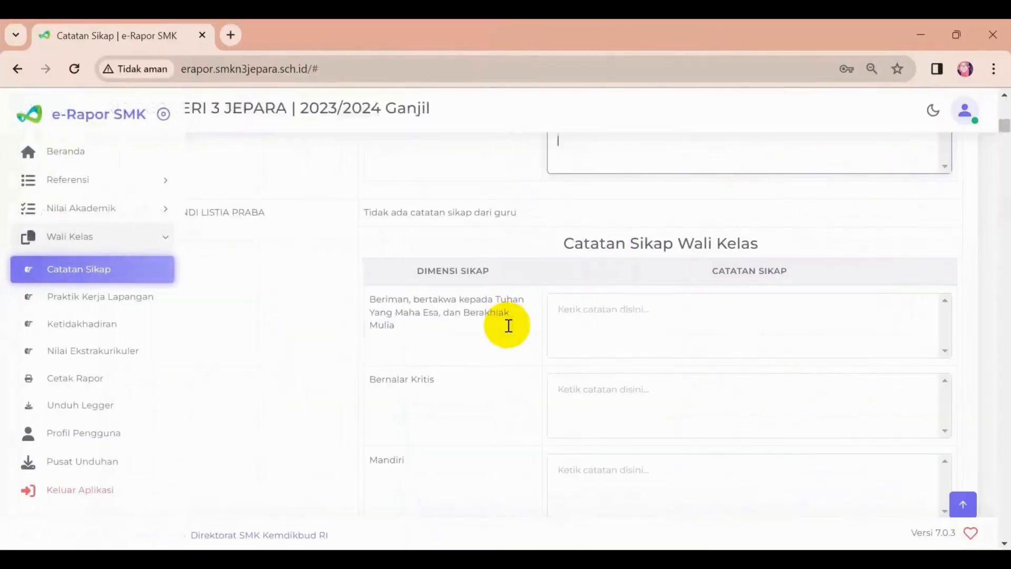
pyautogui.scroll(10, 545, 322)
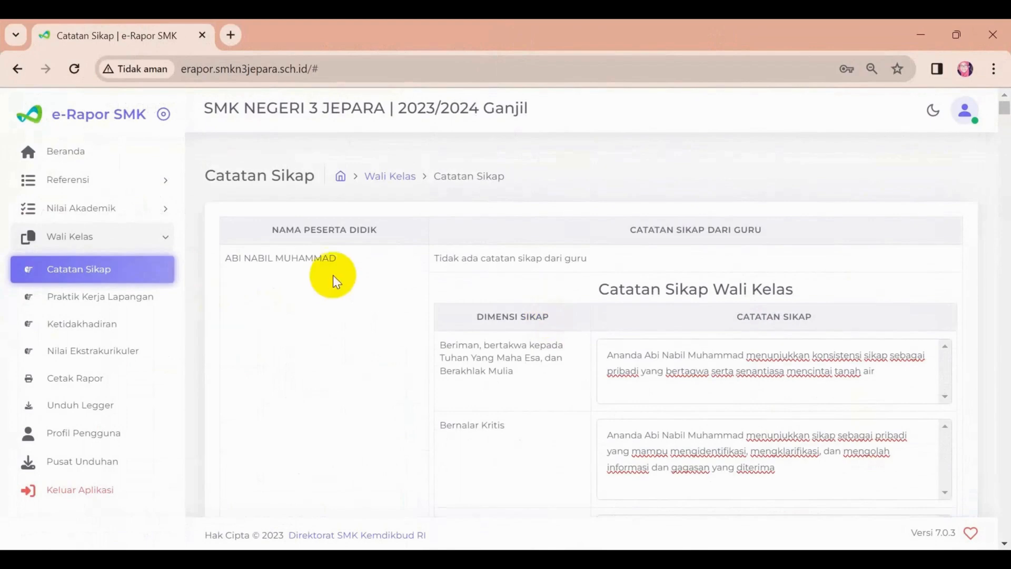
pyautogui.scroll(-20, 369, 282)
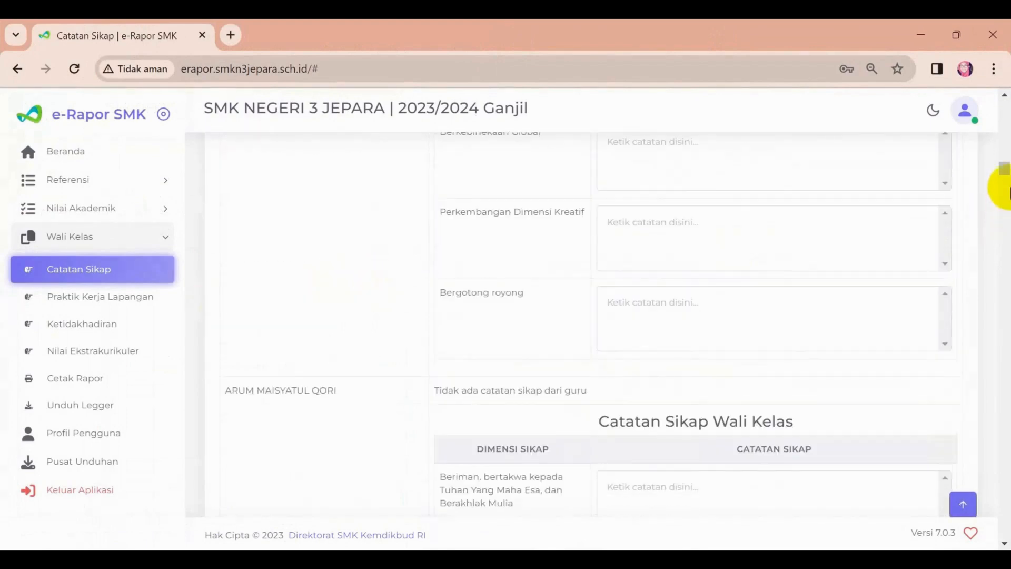
pyautogui.moveTo(1004, 169); pyautogui.dragTo(999, 531)
pyautogui.click(927, 462)
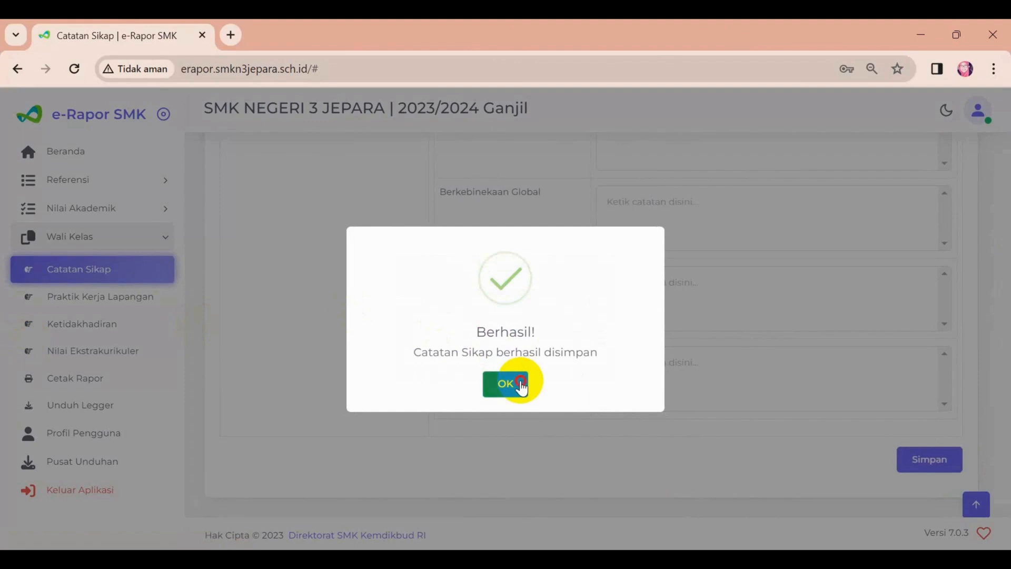
pyautogui.click(520, 386)
pyautogui.scroll(5, 790, 237)
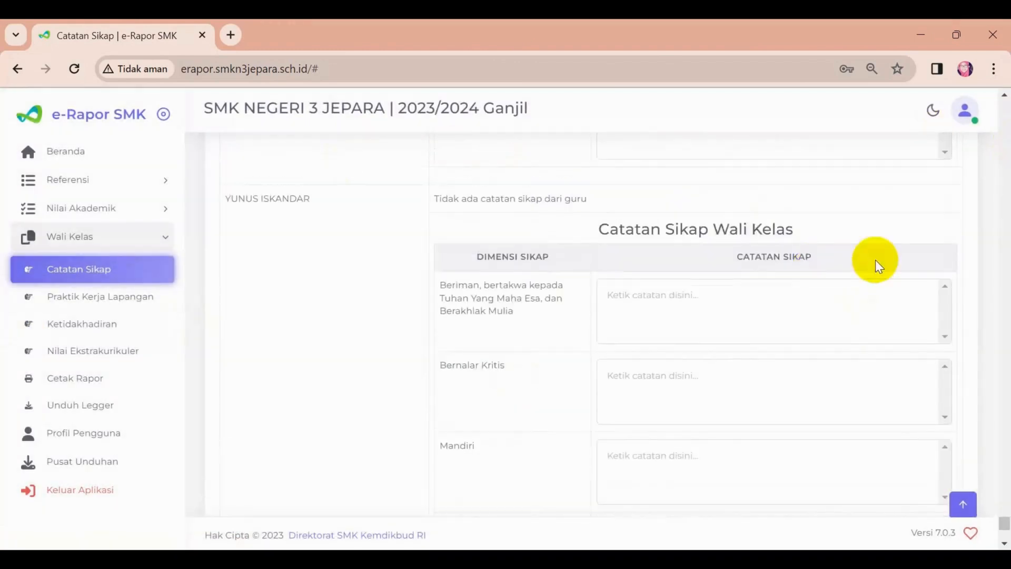
pyautogui.scroll(15, 875, 260)
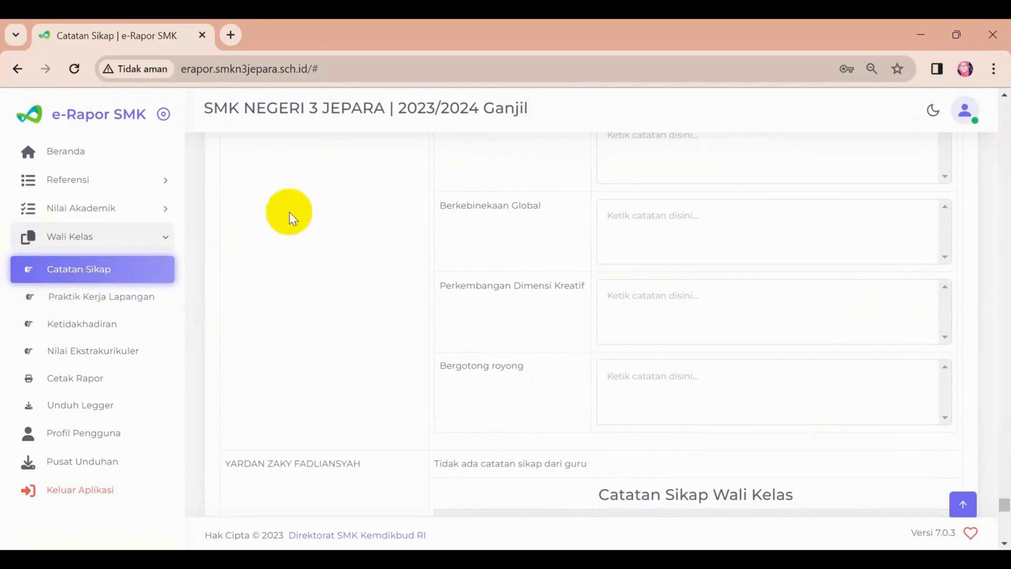
# Open the Praktik Kerja Lapangan page and choose BANK NUSAMBA as the DUDI.
pyautogui.click(110, 300)
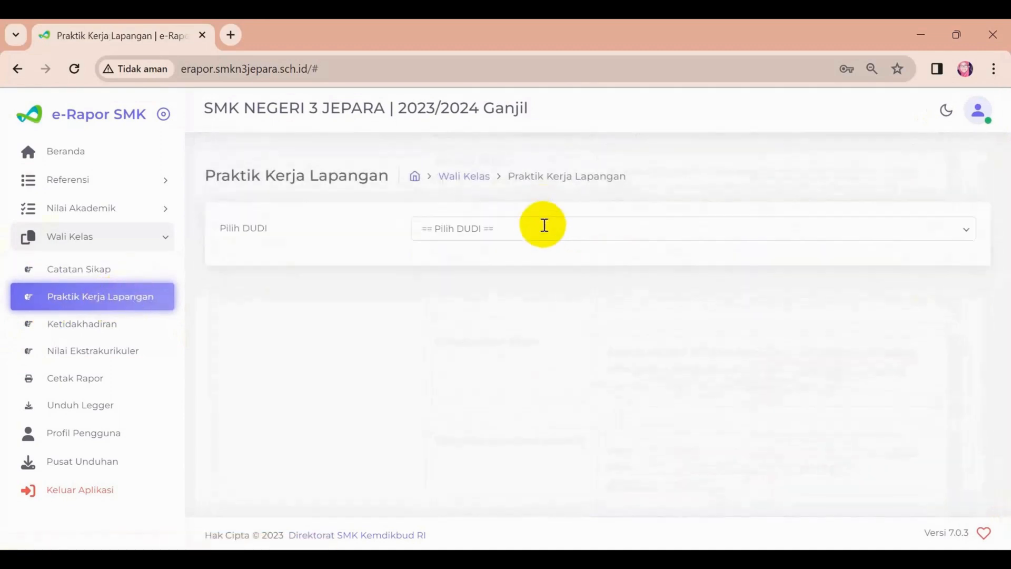
pyautogui.click(548, 230)
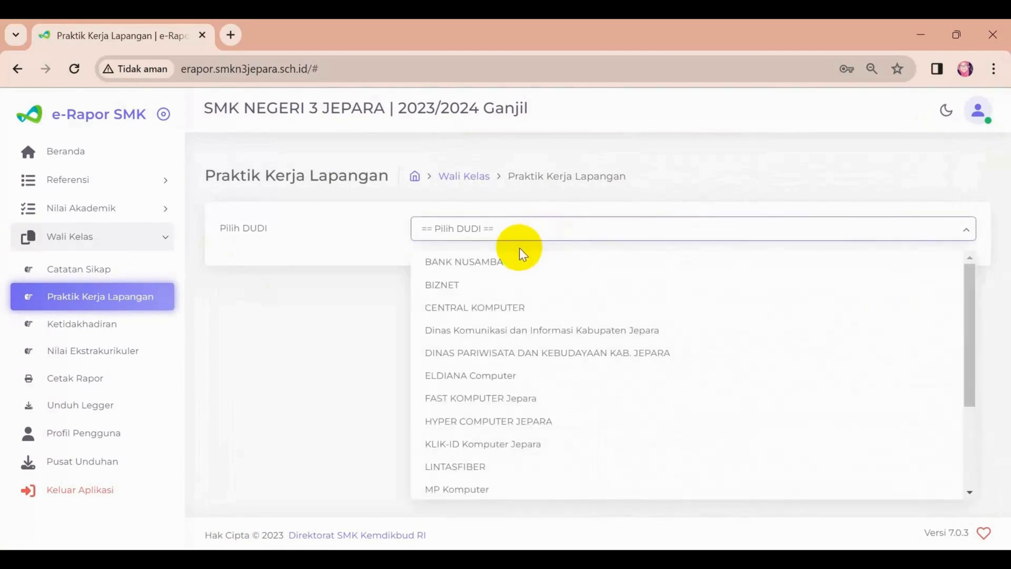
pyautogui.click(522, 262)
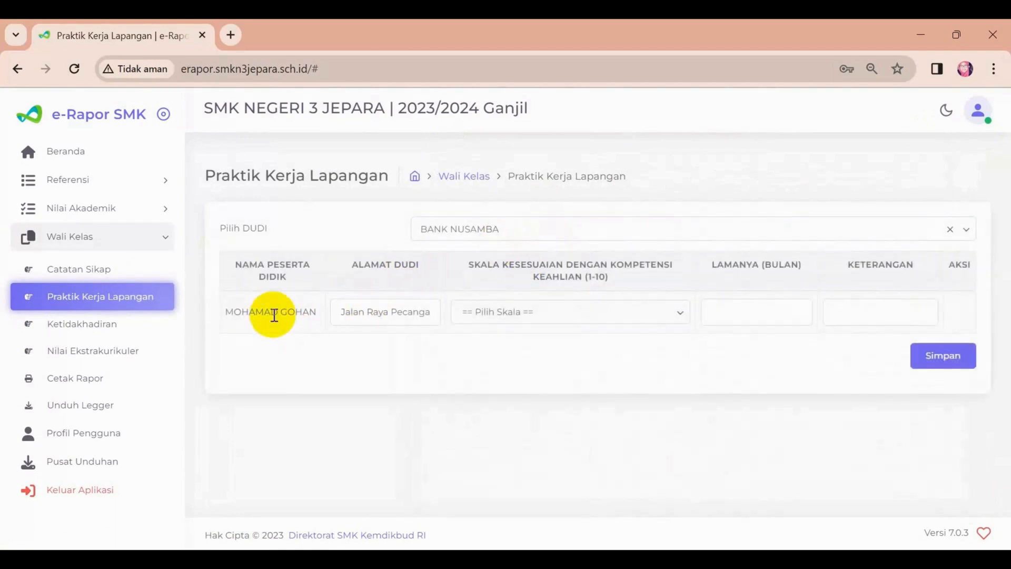
# Set the listed student's scale of suitability to the skill competency (Skala Kesesuaian) to 9.
pyautogui.click(369, 309)
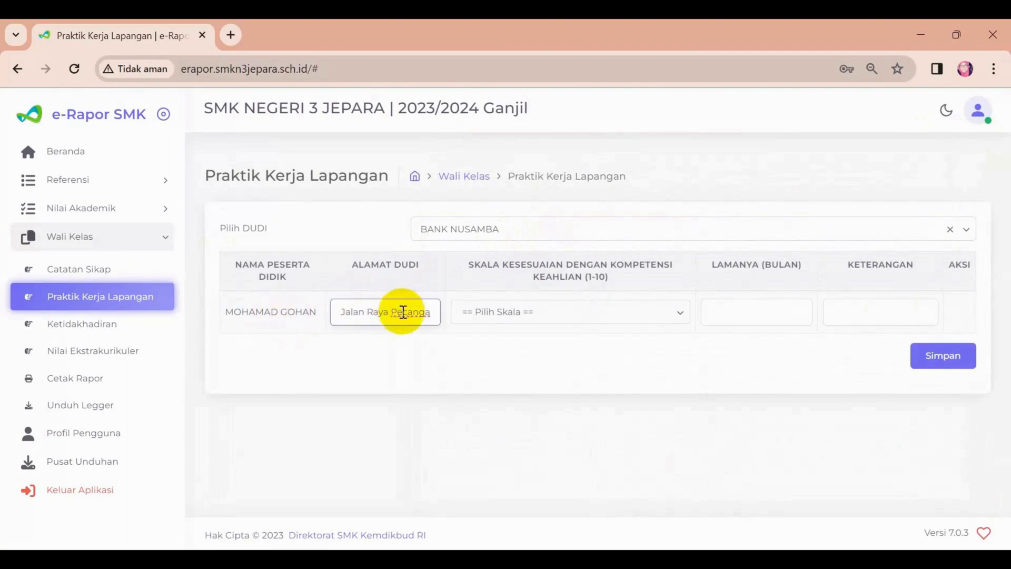
pyautogui.click(487, 313)
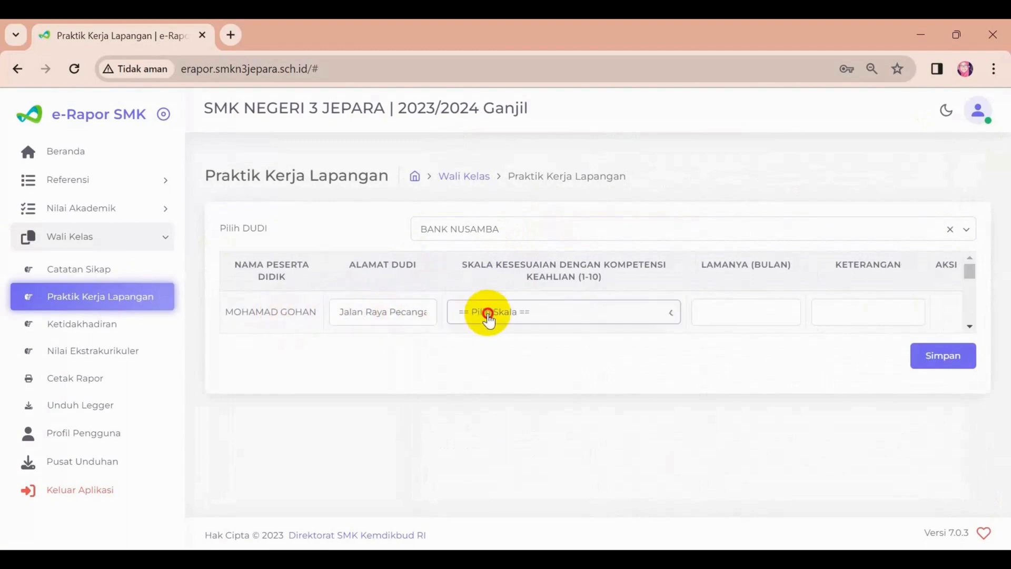
pyautogui.click(671, 314)
pyautogui.scroll(1, 667, 287)
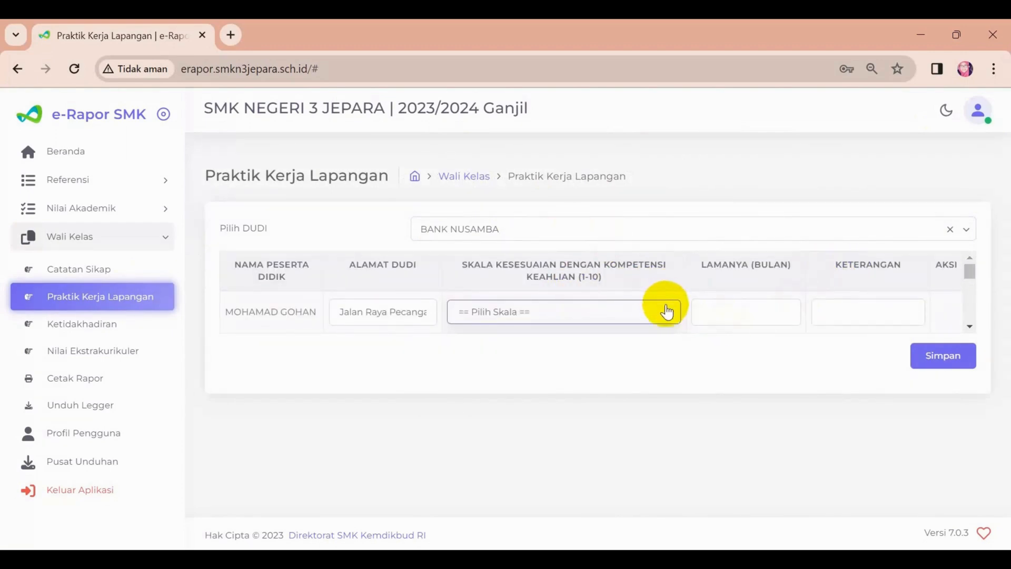
pyautogui.scroll(-3, 665, 306)
pyautogui.scroll(-3, 660, 306)
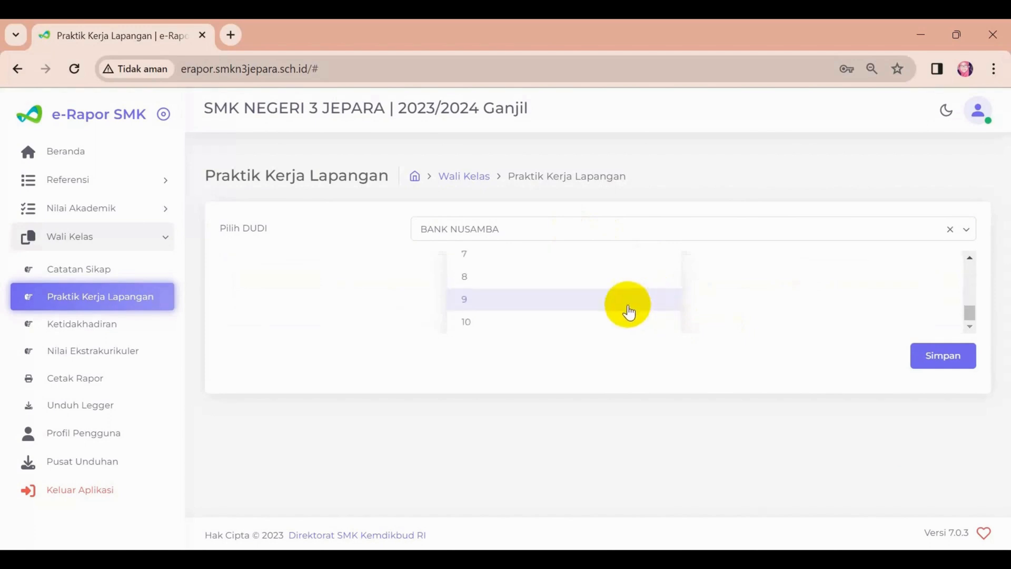
pyautogui.scroll(5, 616, 306)
pyautogui.scroll(-6, 523, 280)
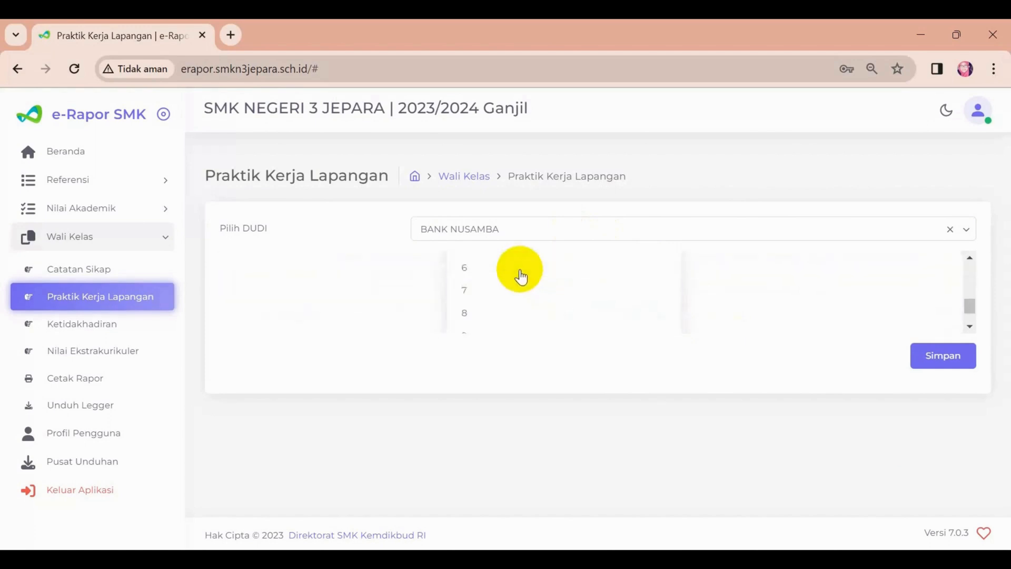
pyautogui.scroll(6, 548, 298)
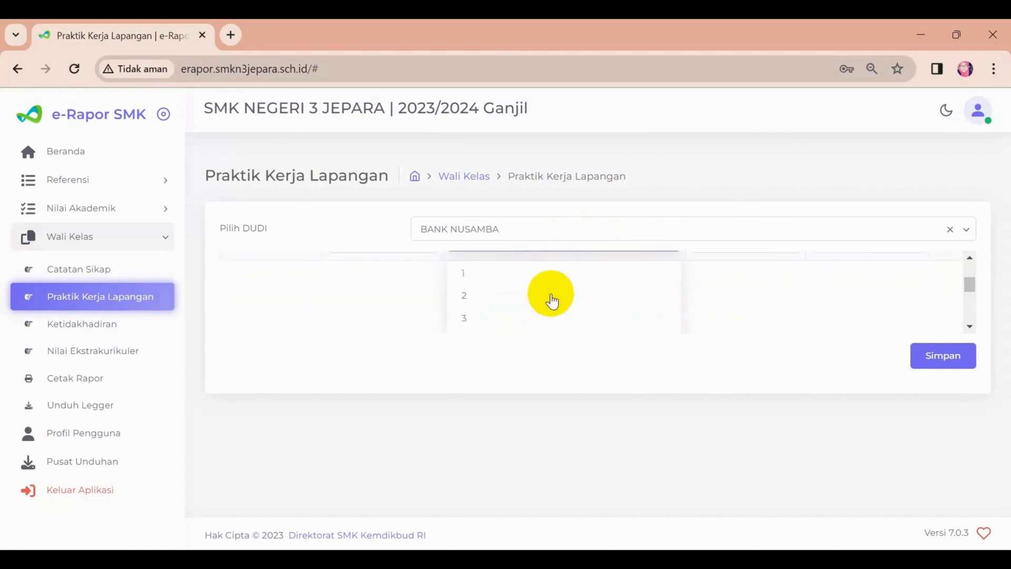
pyautogui.scroll(-6, 581, 298)
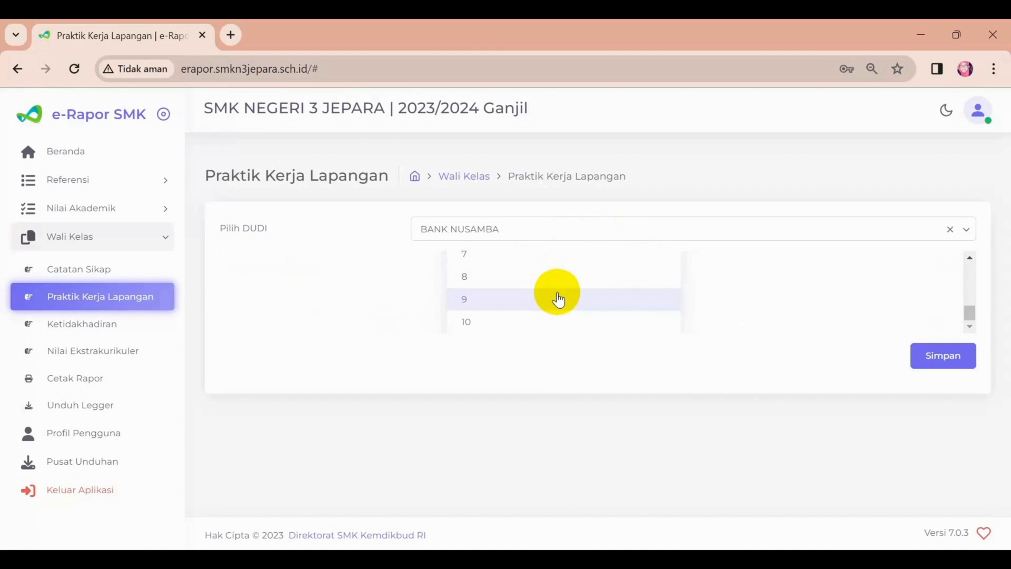
pyautogui.click(558, 299)
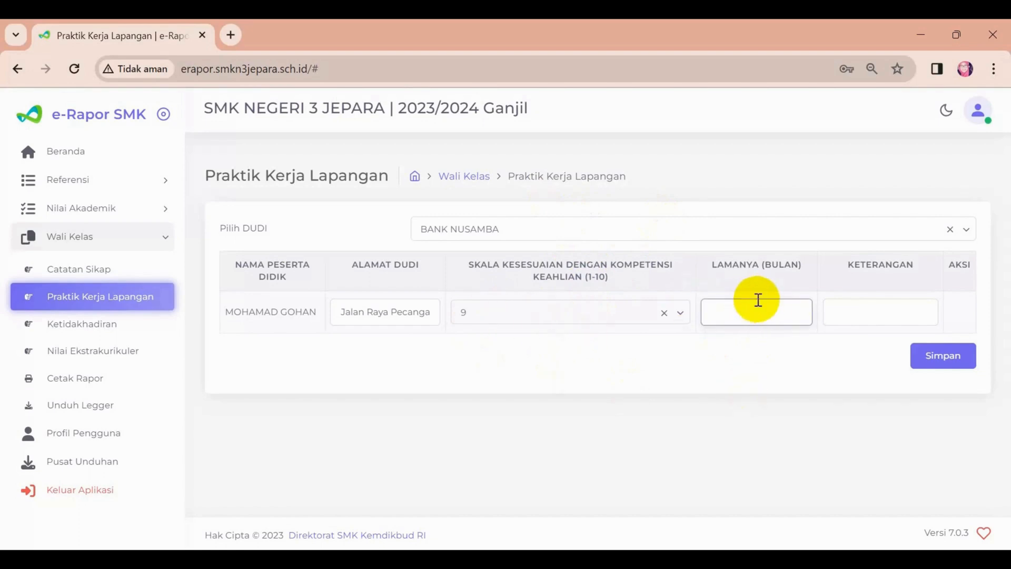
# Enter a duration of 6 months and the remark "Sangat Baik" for the student's internship, and save the record.
pyautogui.click(897, 305)
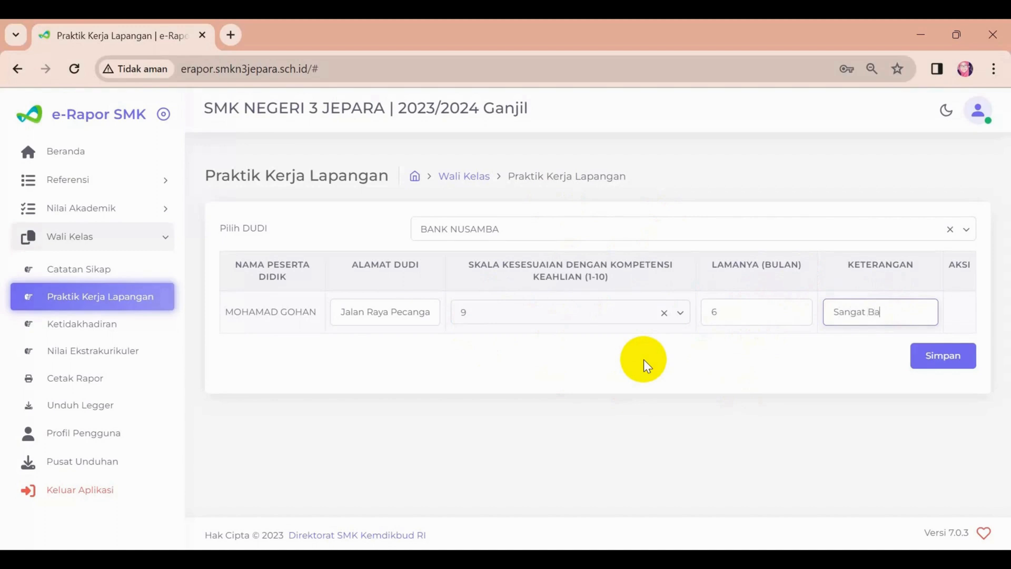
pyautogui.click(956, 361)
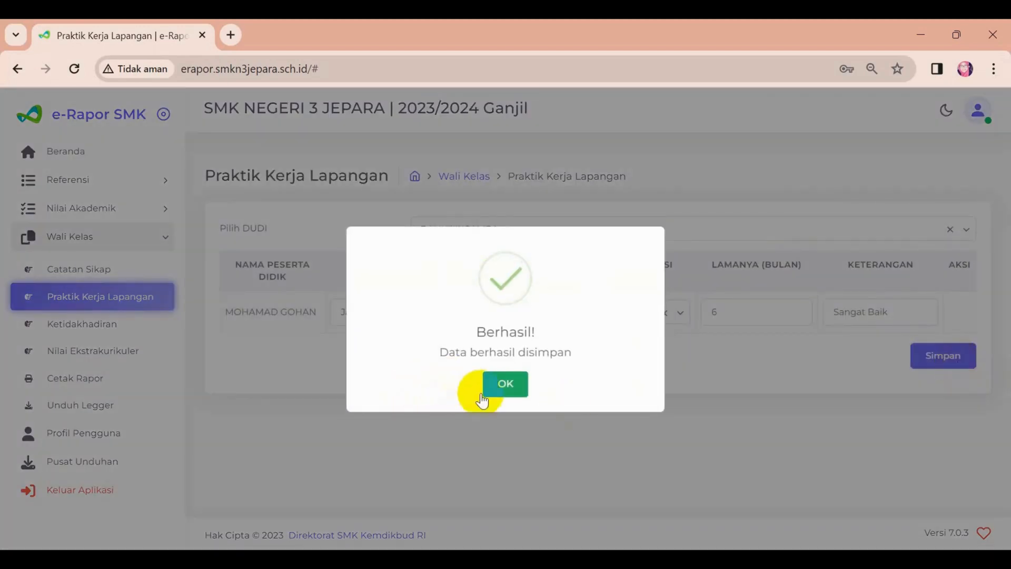
pyautogui.click(506, 386)
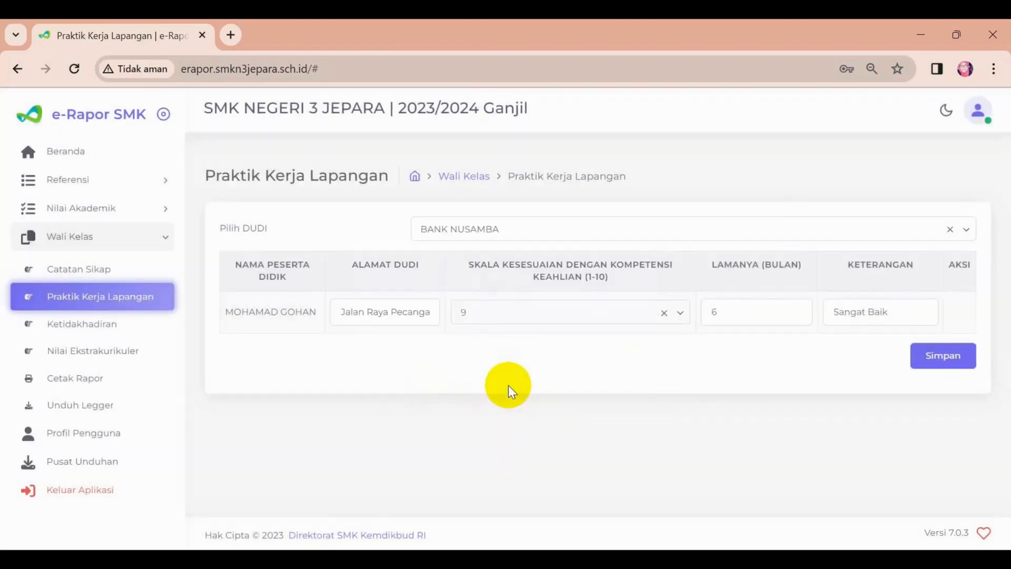
pyautogui.click(887, 226)
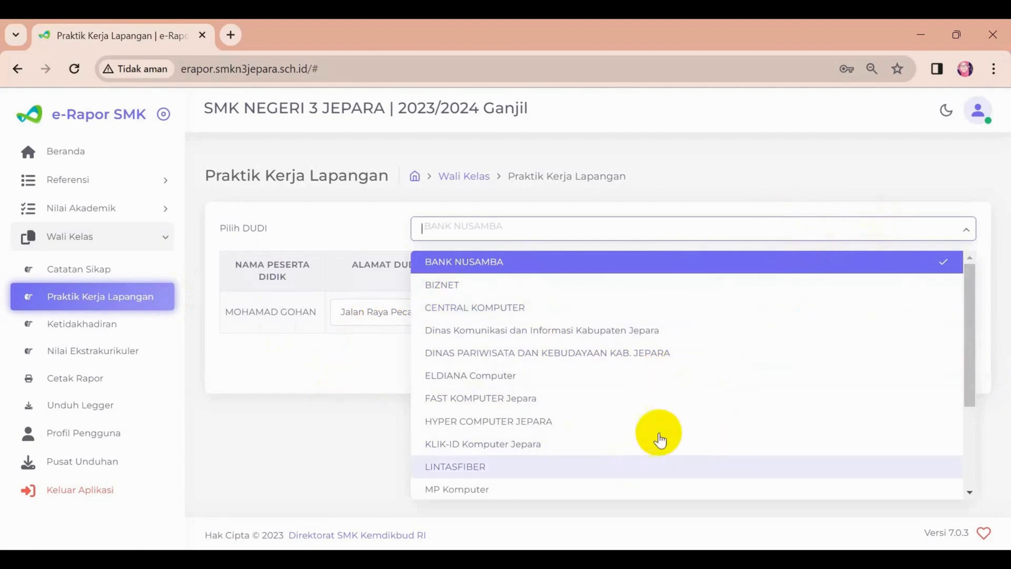
pyautogui.scroll(-5, 582, 404)
pyautogui.scroll(5, 740, 365)
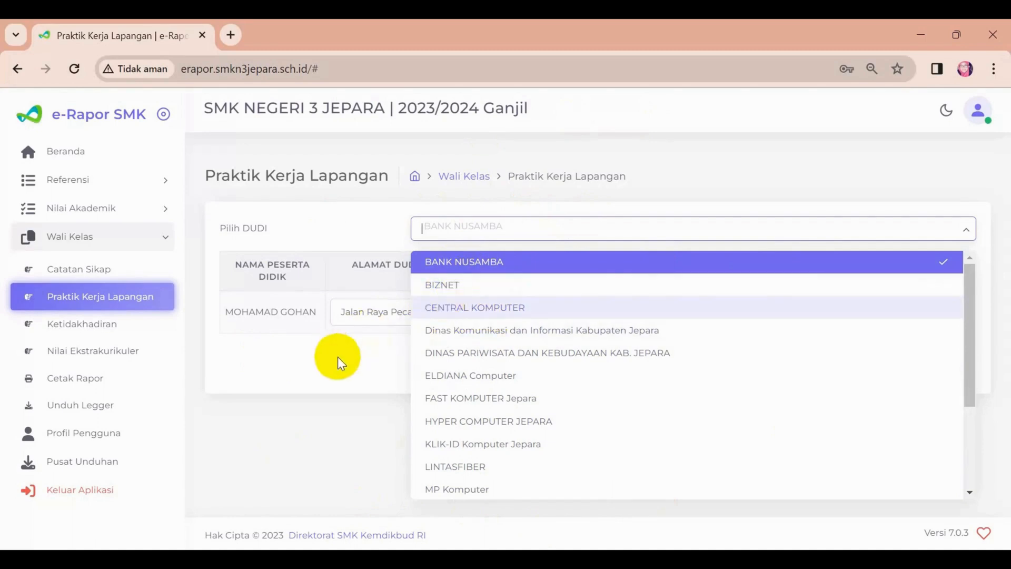
pyautogui.click(337, 341)
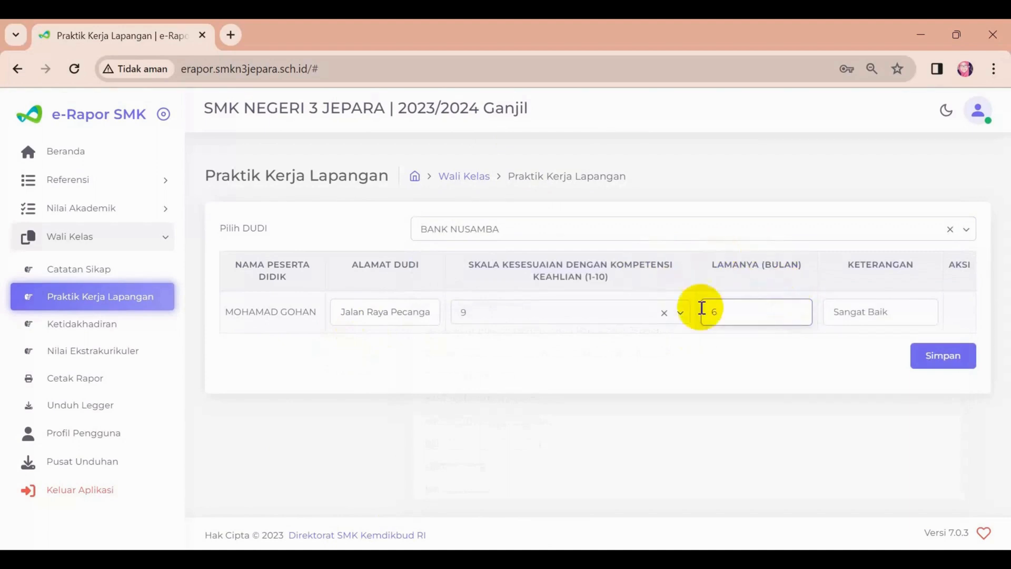
# Save the BANK NUSAMBA internship record again.
pyautogui.click(935, 356)
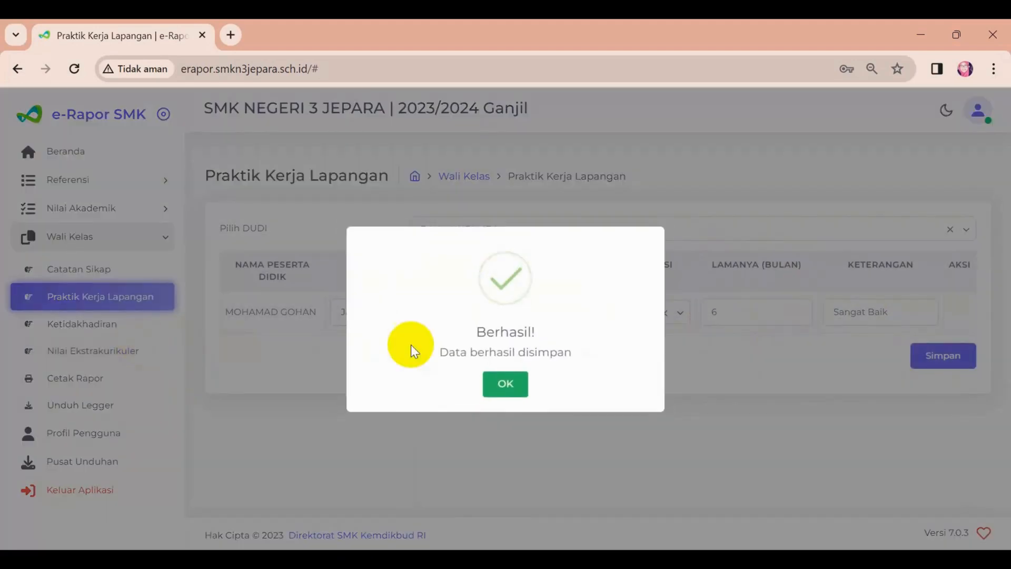
pyautogui.click(513, 387)
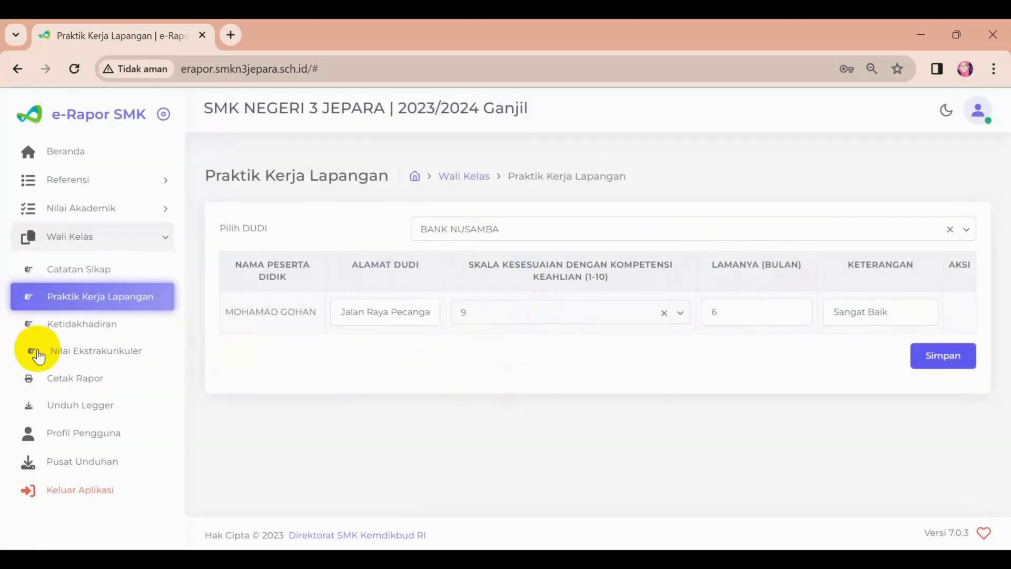
# Open the Ketidakhadiran page and enter 2 for Sakit and 1 for Izin for the first listed student.
pyautogui.click(65, 330)
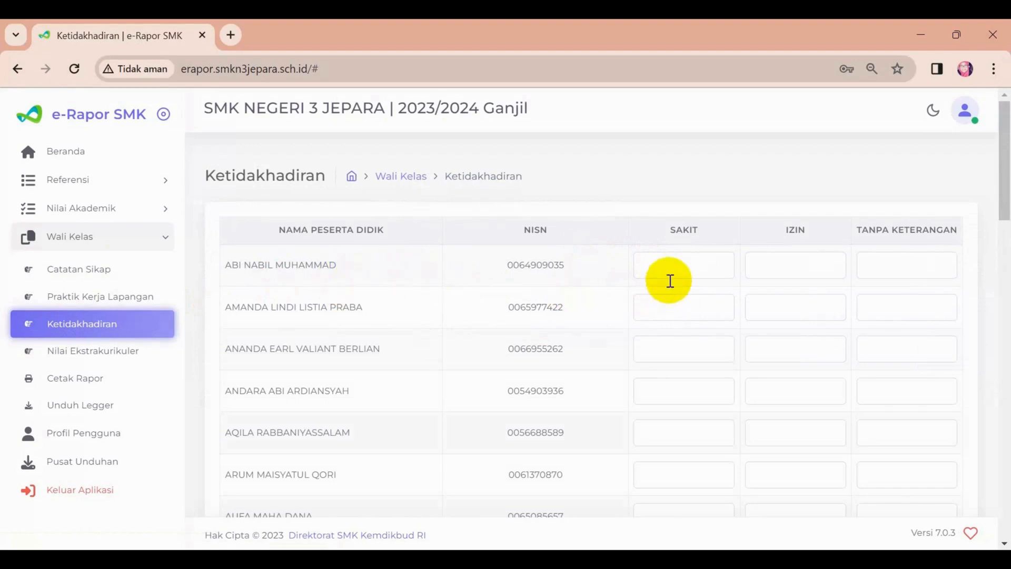
pyautogui.click(696, 272)
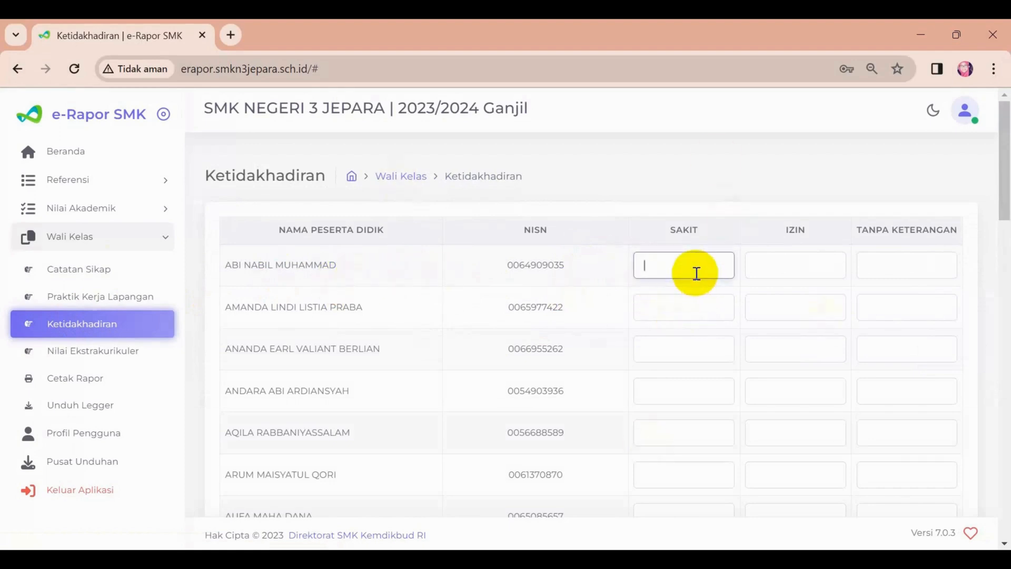
pyautogui.write('2')
pyautogui.click(766, 261)
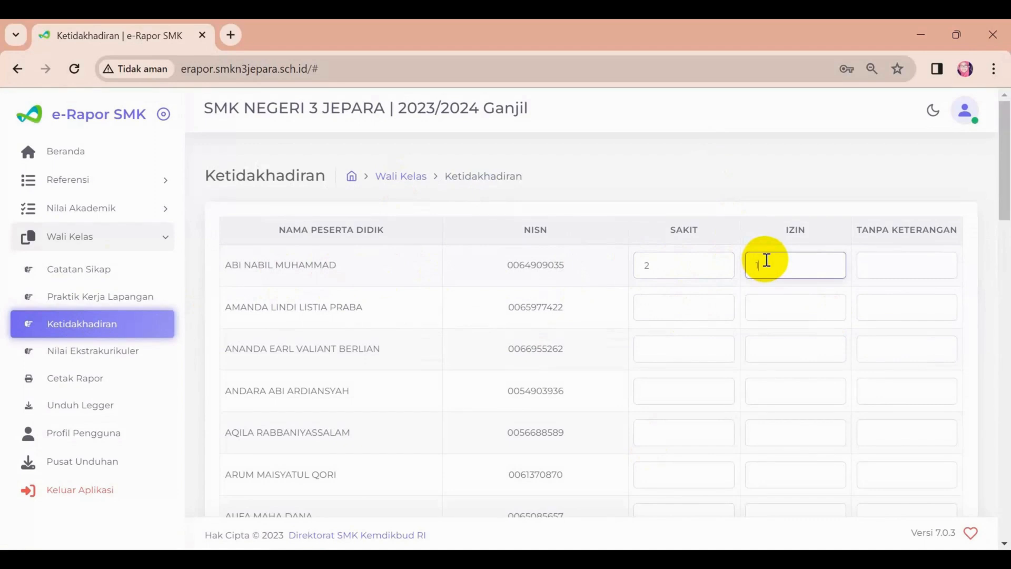
pyautogui.write('1')
pyautogui.click(875, 263)
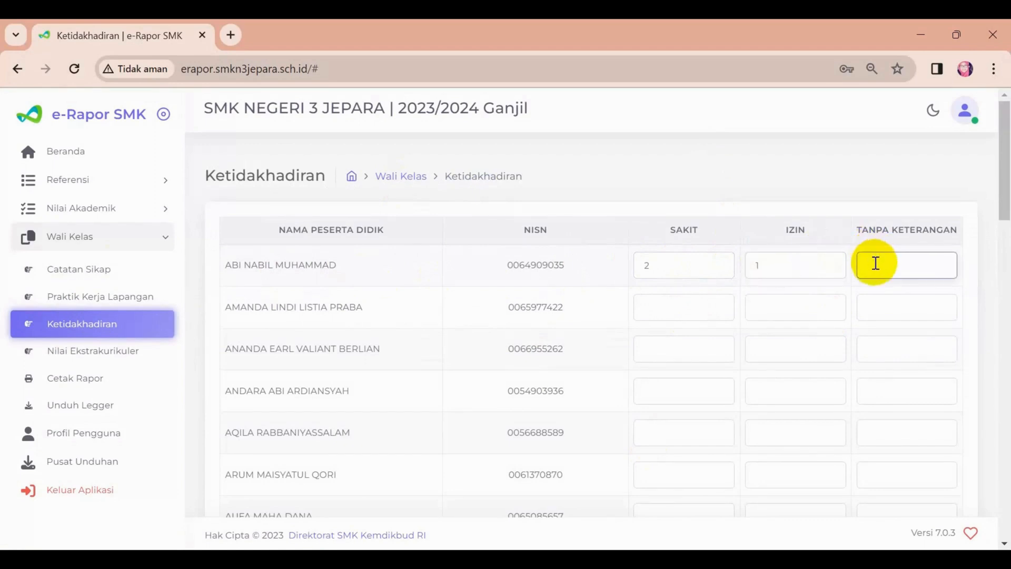
# Save the class's absence records.
pyautogui.scroll(-20, 959, 316)
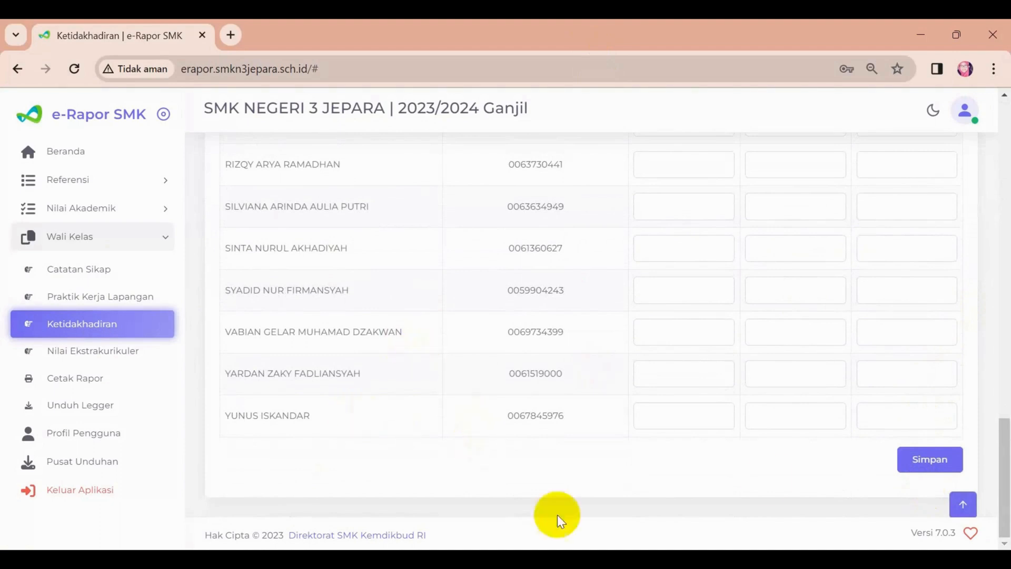
pyautogui.click(942, 465)
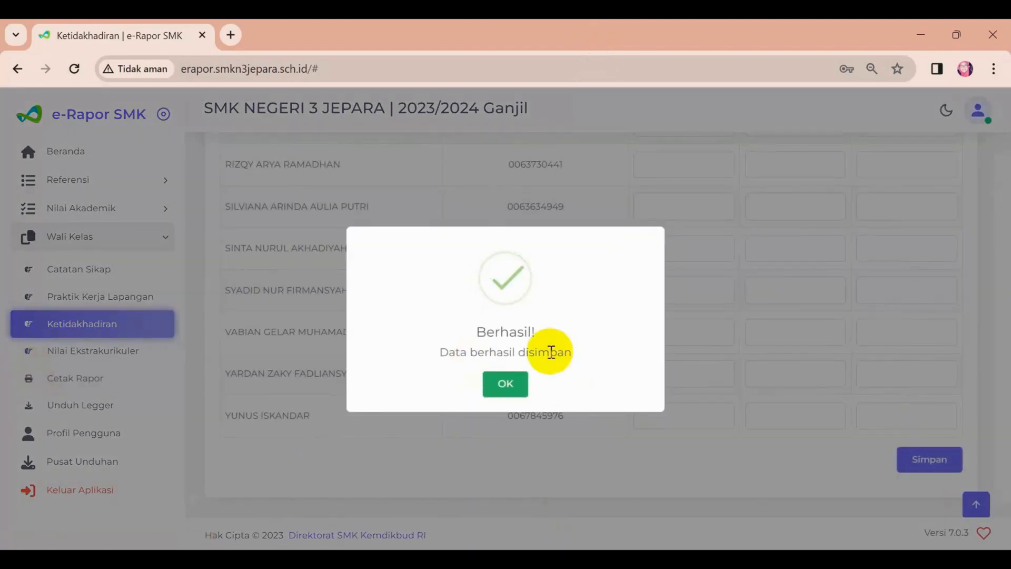
pyautogui.click(509, 384)
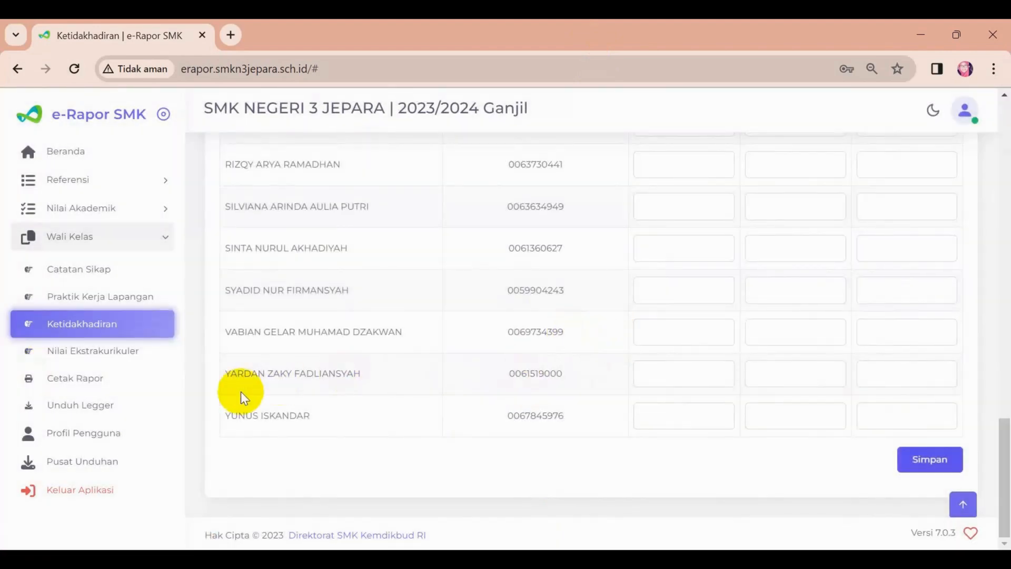
# Review the students' extracurricular activities, supervisors, predicates and descriptions on the Nilai Ekstrakurikuler page.
pyautogui.click(109, 352)
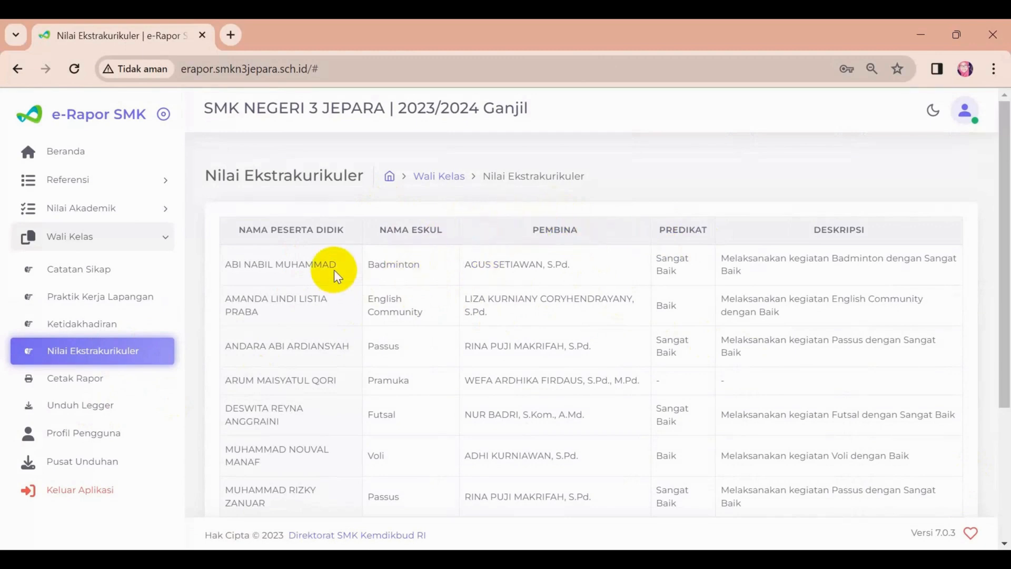
pyautogui.scroll(-2, 334, 269)
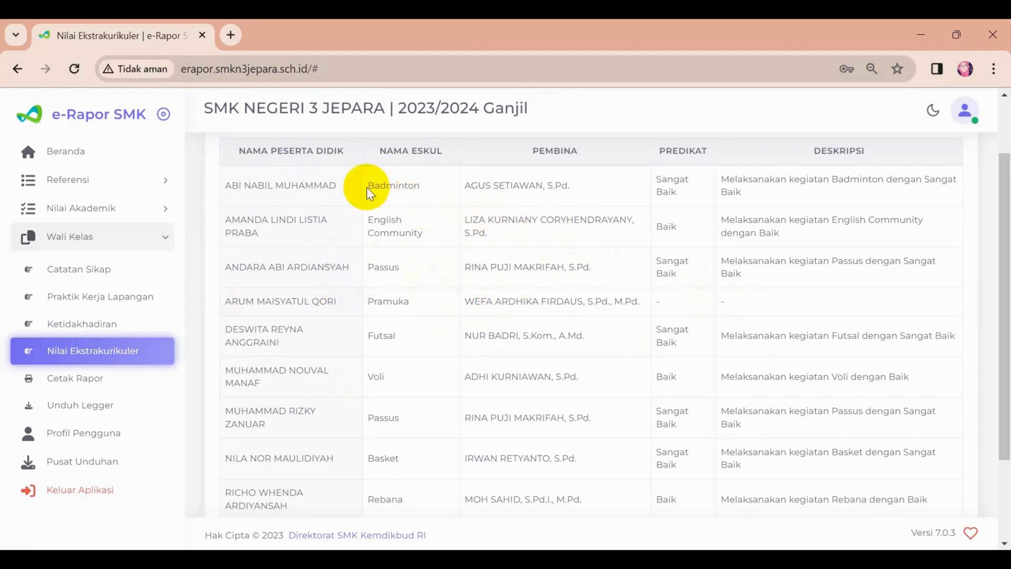
pyautogui.moveTo(374, 185); pyautogui.dragTo(450, 201)
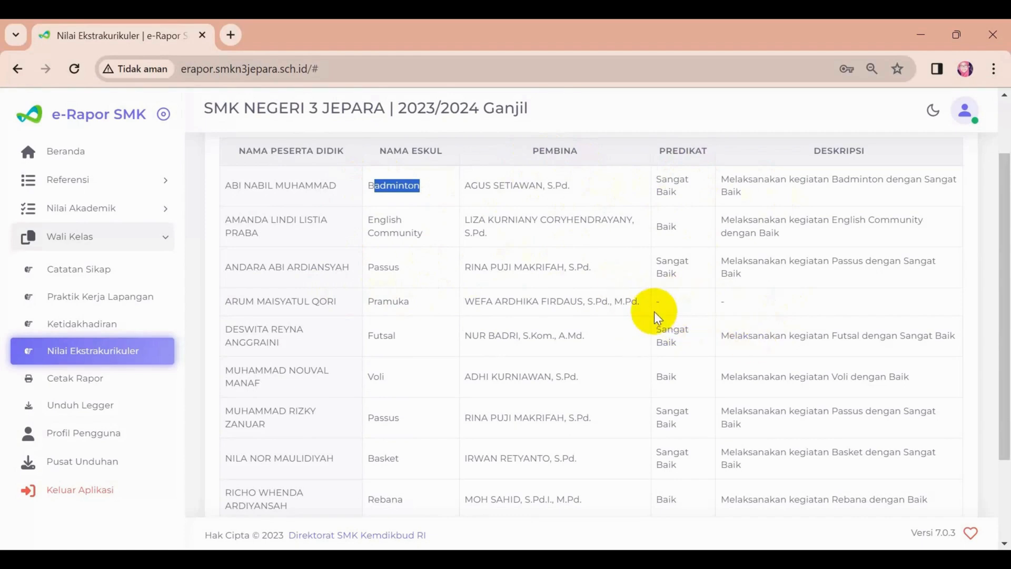
pyautogui.scroll(-2, 684, 331)
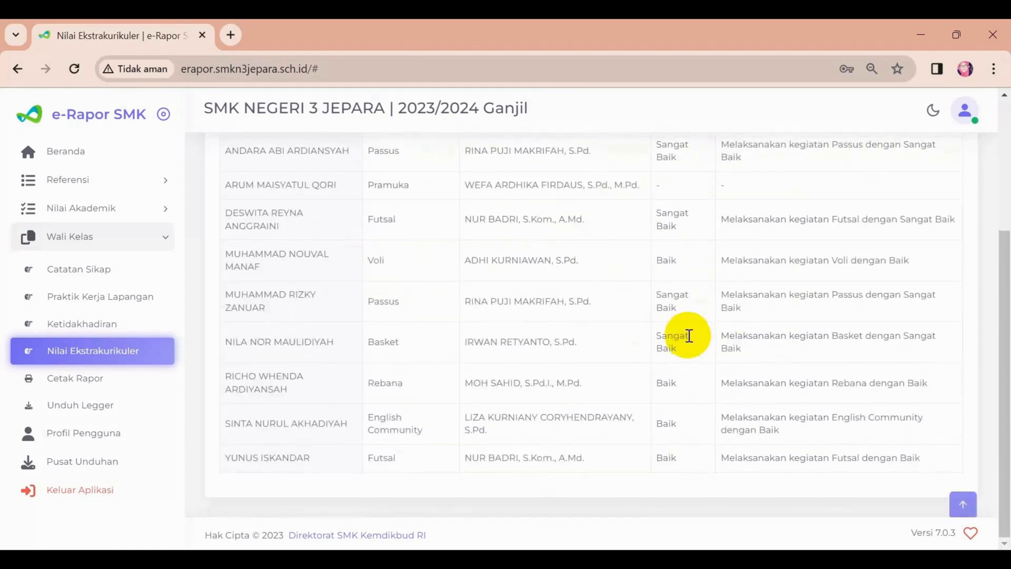
# Download the first student's Halaman Depan report PDF from the Cetak Rapor page and open the file.
pyautogui.click(104, 380)
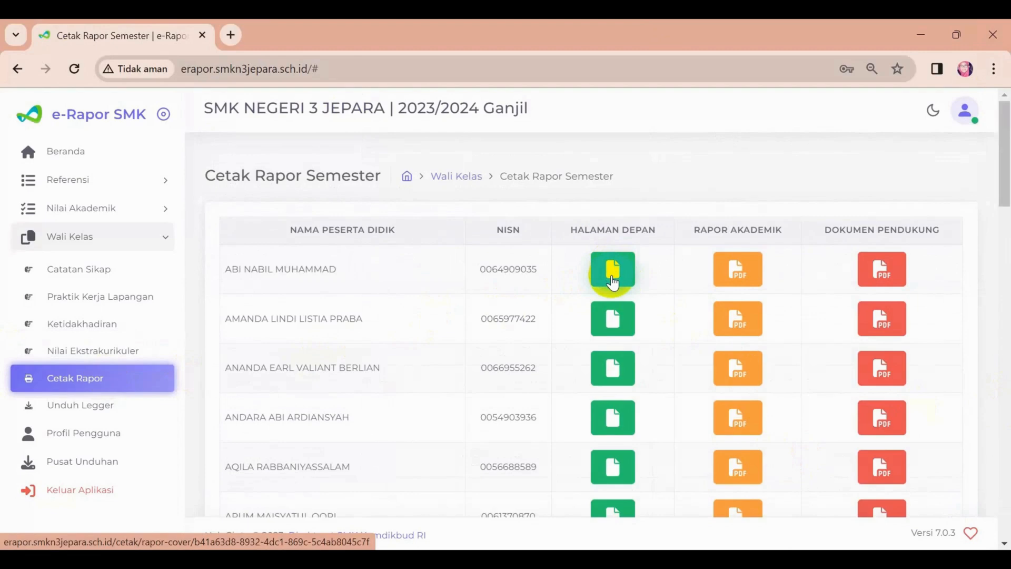
pyautogui.click(742, 270)
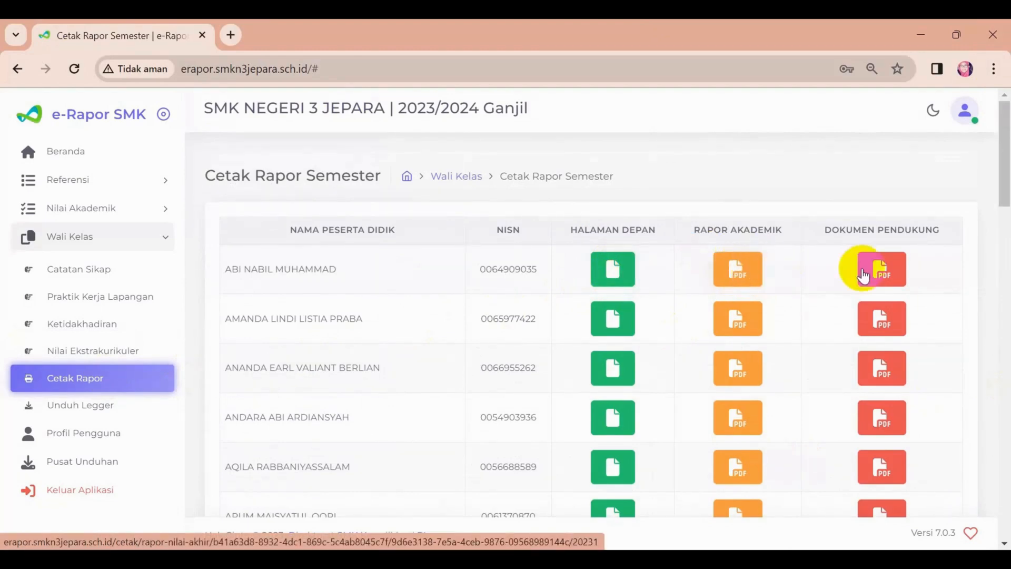
pyautogui.click(888, 276)
pyautogui.click(885, 265)
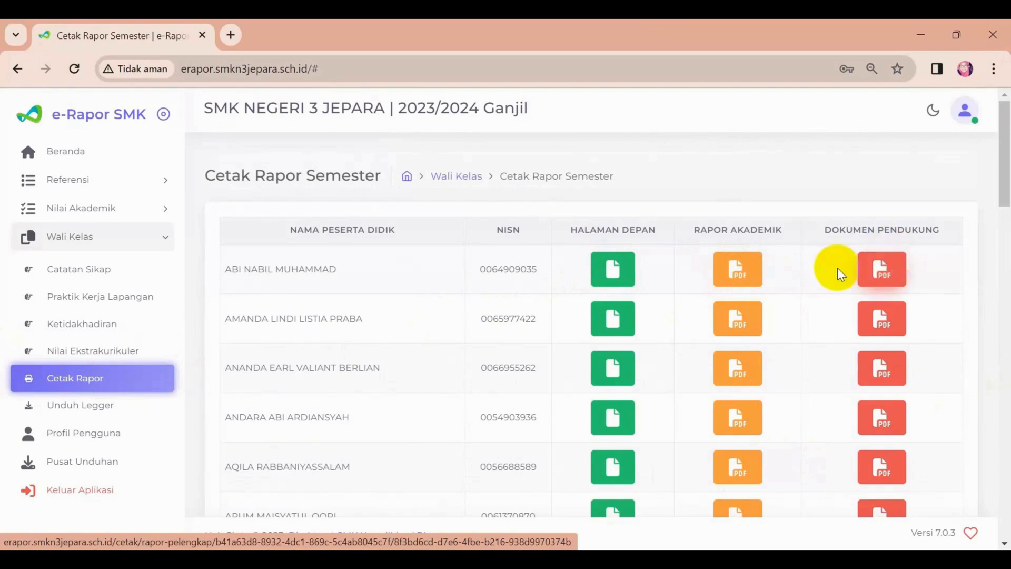
pyautogui.click(613, 282)
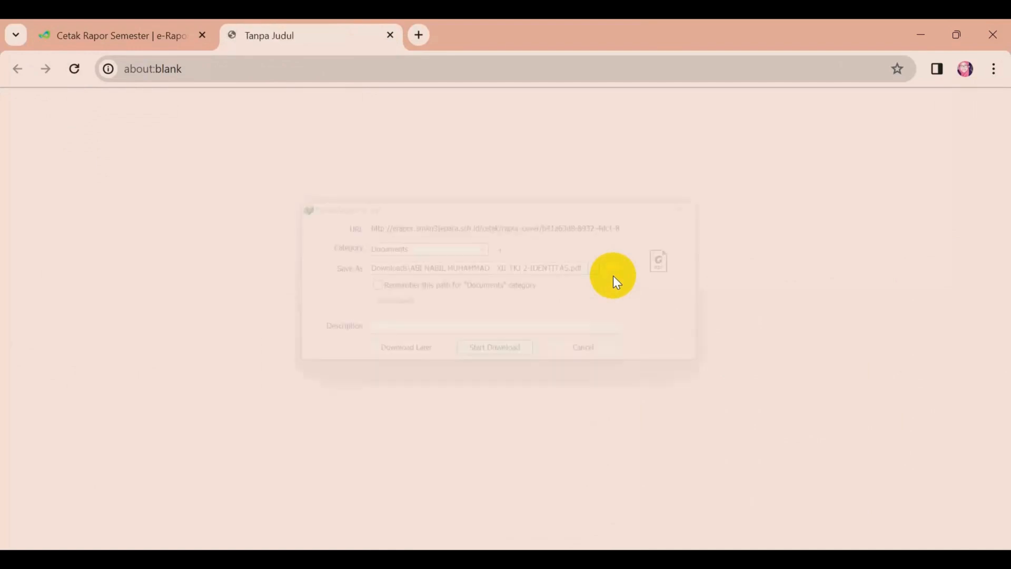
pyautogui.click(508, 361)
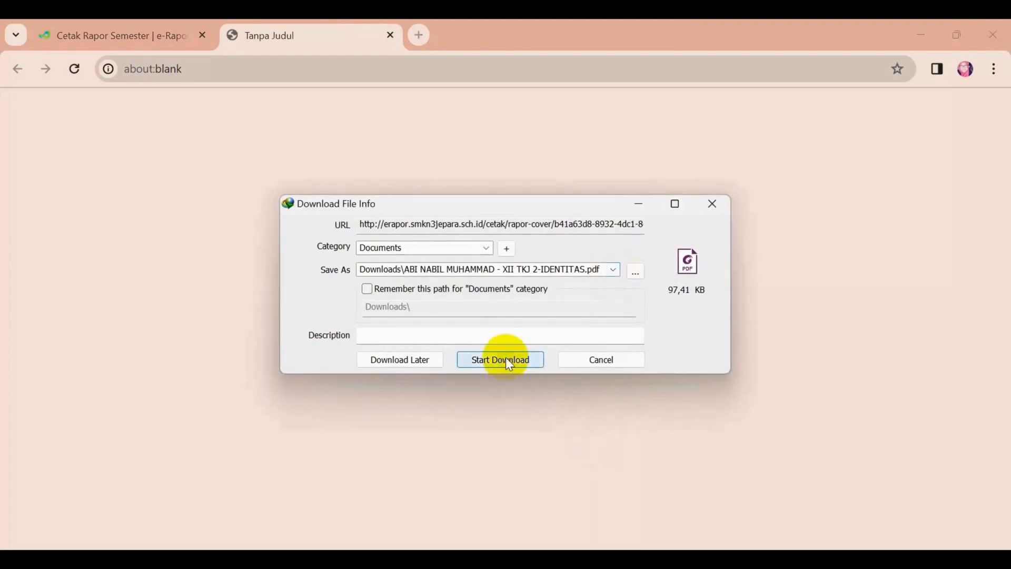
pyautogui.click(363, 339)
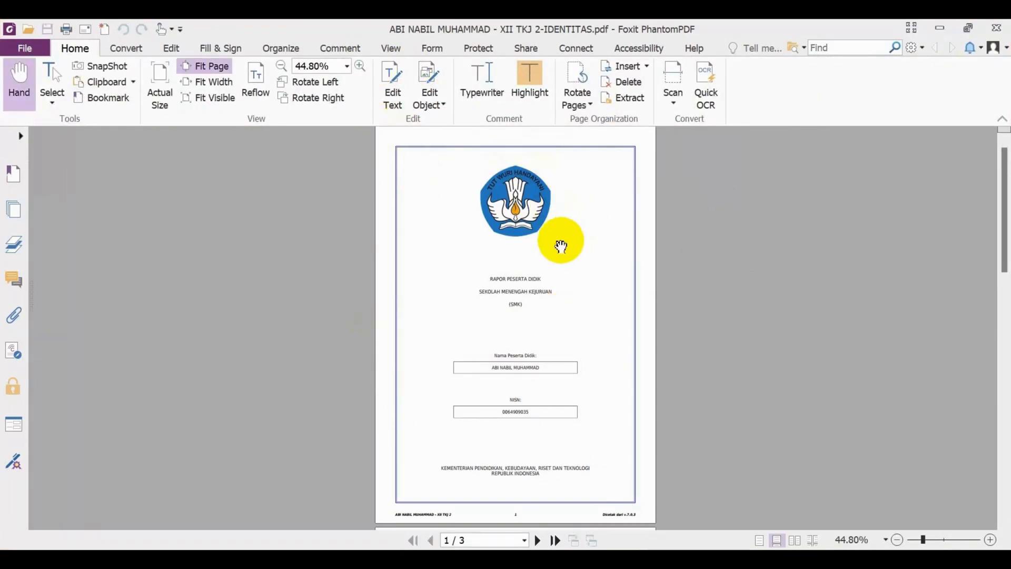
# Read through the identity PDF's cover, school data page and student details page.
pyautogui.scroll(-3, 561, 244)
pyautogui.scroll(-6, 561, 244)
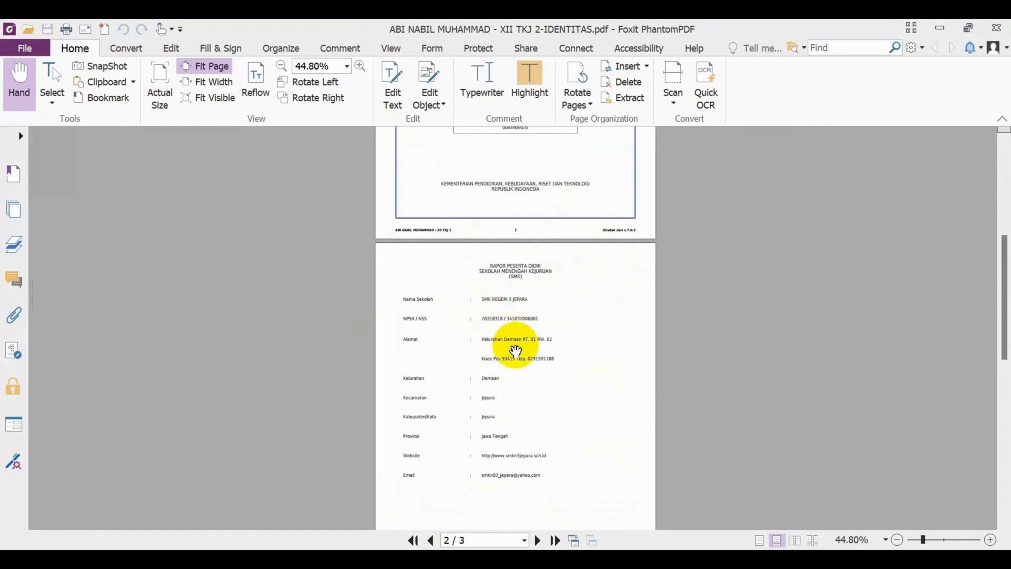
pyautogui.scroll(-3, 499, 386)
pyautogui.scroll(-10, 520, 329)
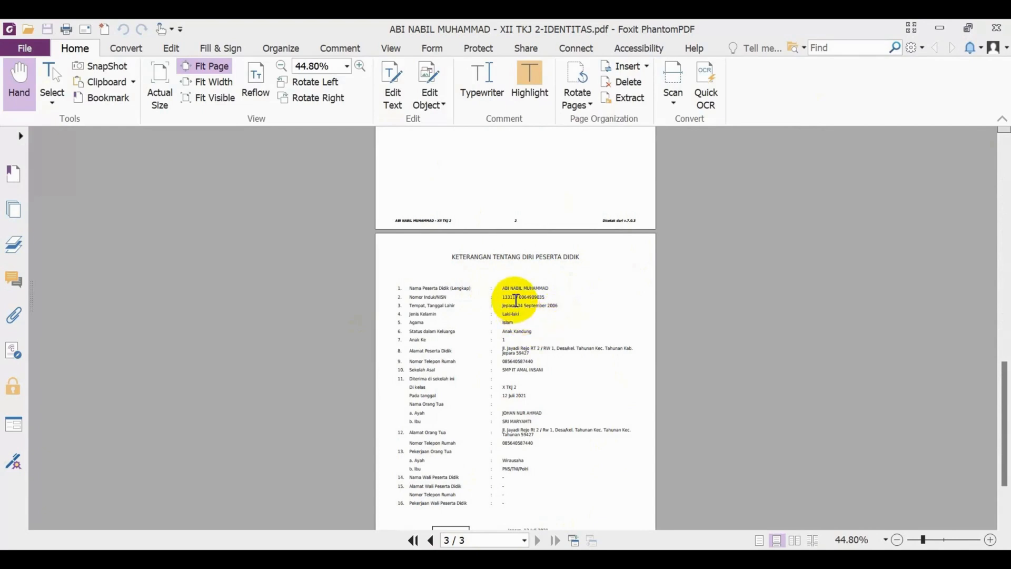
pyautogui.scroll(-2, 525, 384)
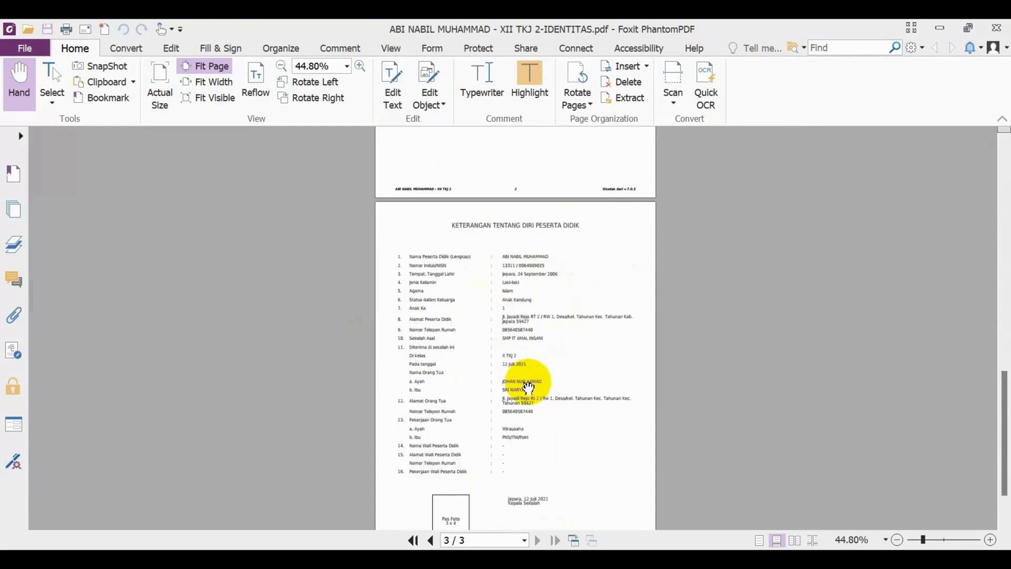
pyautogui.scroll(-1, 528, 378)
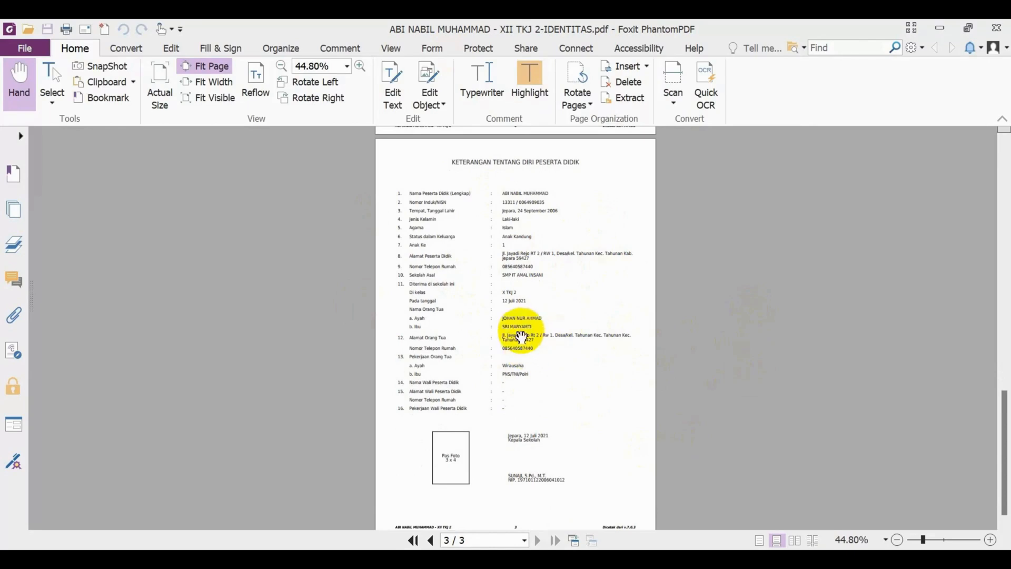
pyautogui.scroll(-1, 526, 331)
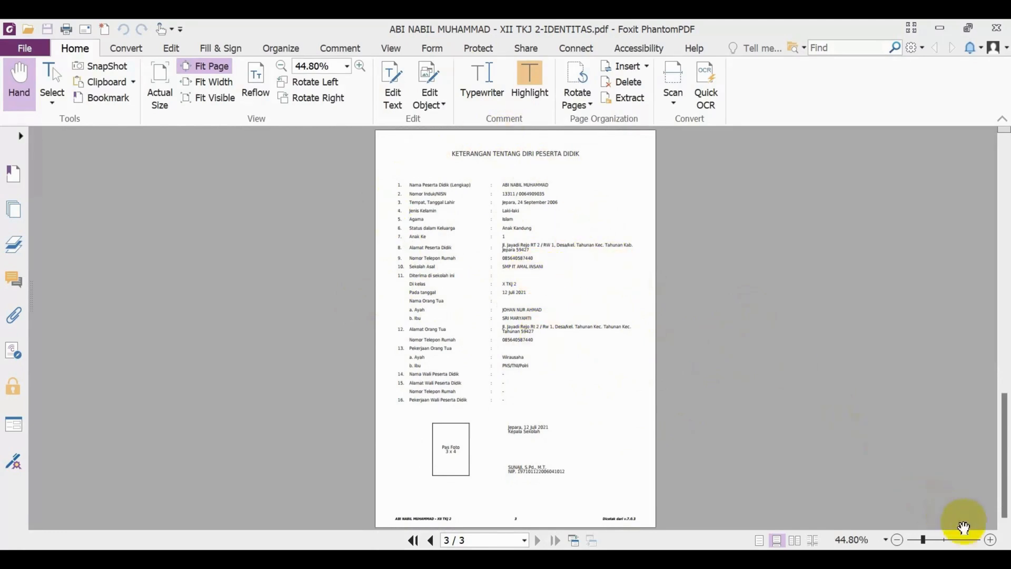
# Examine the identity PDF at a larger size, especially the photo box and principal's signature block on page 3.
pyautogui.click(989, 540)
pyautogui.click(990, 539)
pyautogui.click(990, 540)
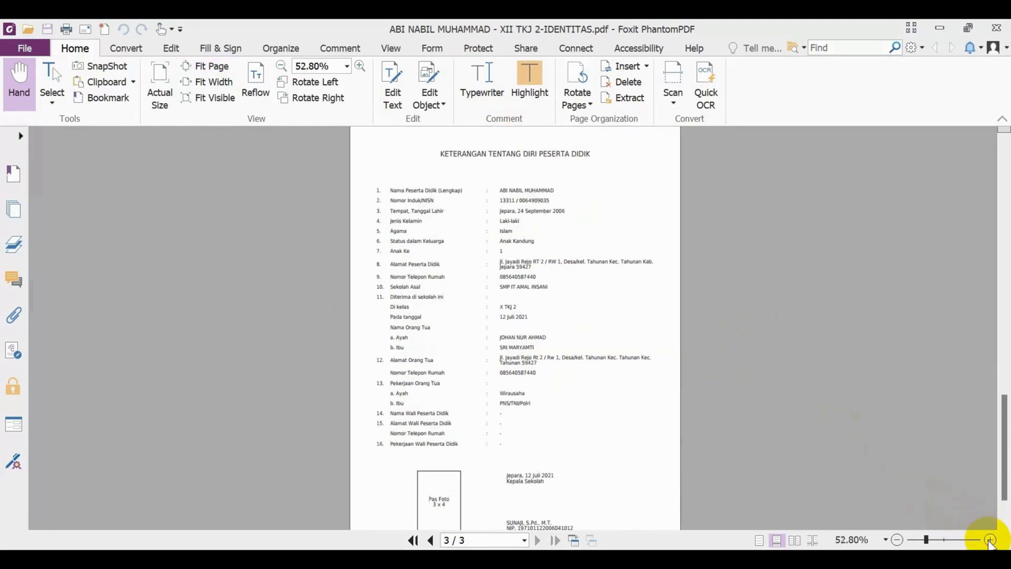
pyautogui.click(989, 540)
pyautogui.click(989, 540)
pyautogui.click(990, 540)
pyautogui.click(990, 539)
pyautogui.click(990, 539)
pyautogui.click(990, 540)
pyautogui.click(989, 540)
pyautogui.scroll(-5, 578, 338)
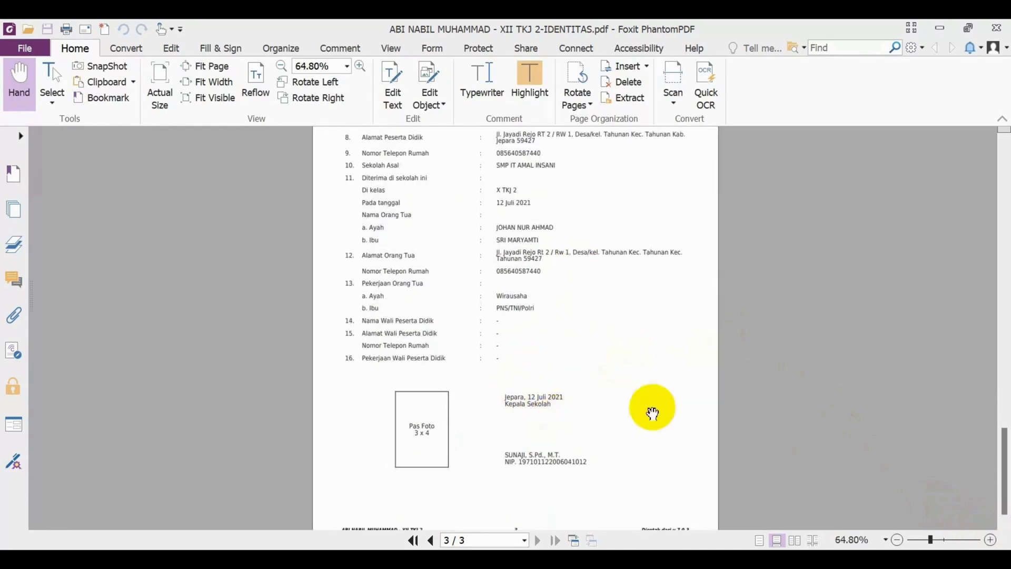
pyautogui.scroll(6, 650, 363)
pyautogui.scroll(15, 646, 351)
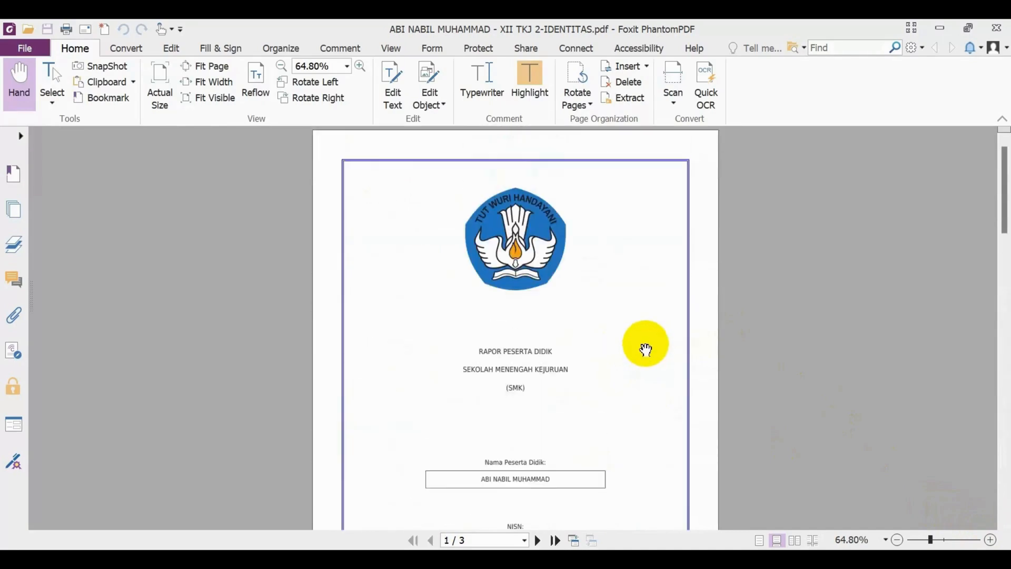
pyautogui.scroll(-15, 646, 351)
pyautogui.scroll(-5, 651, 359)
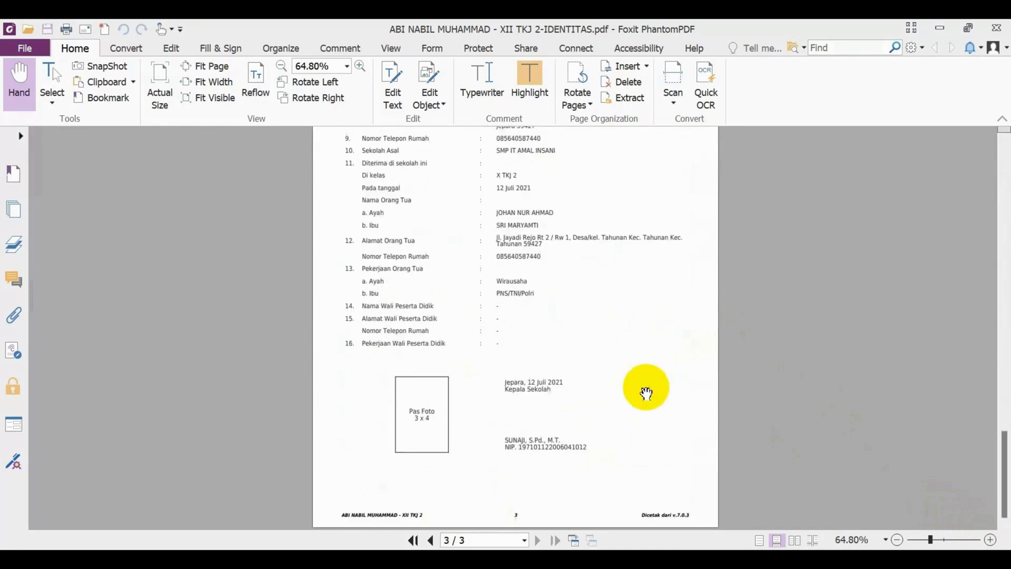
pyautogui.click(989, 539)
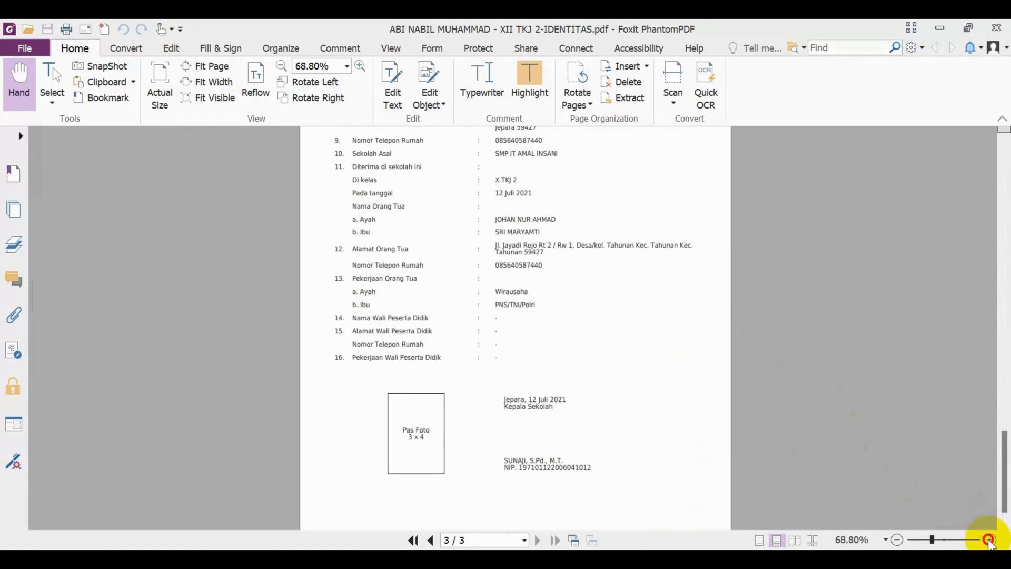
pyautogui.scroll(-2, 505, 403)
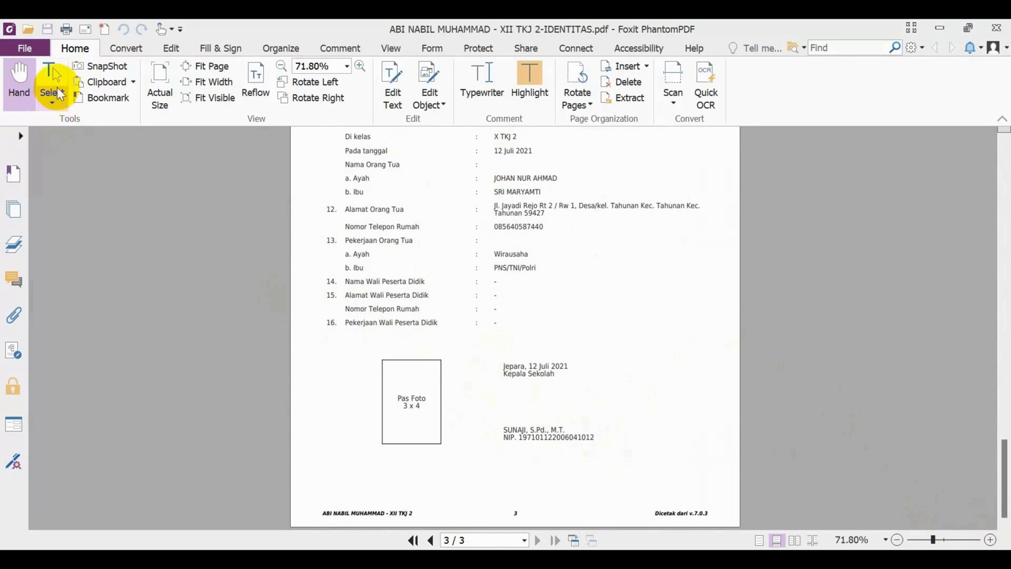
# Edit the principal's name text object in the page 3 signature block so the final academic title reads M.Eng.
pyautogui.click(170, 47)
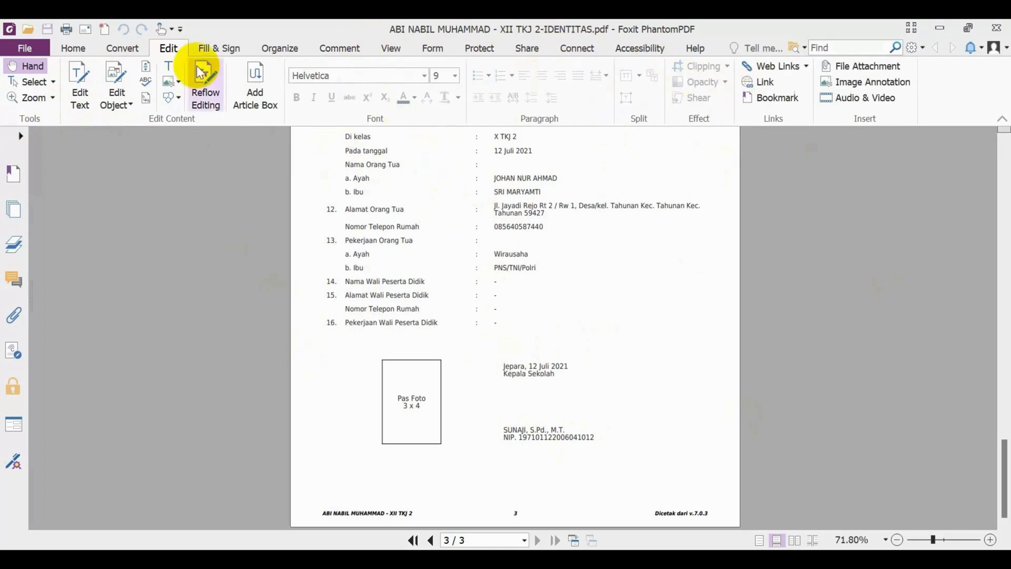
pyautogui.click(122, 105)
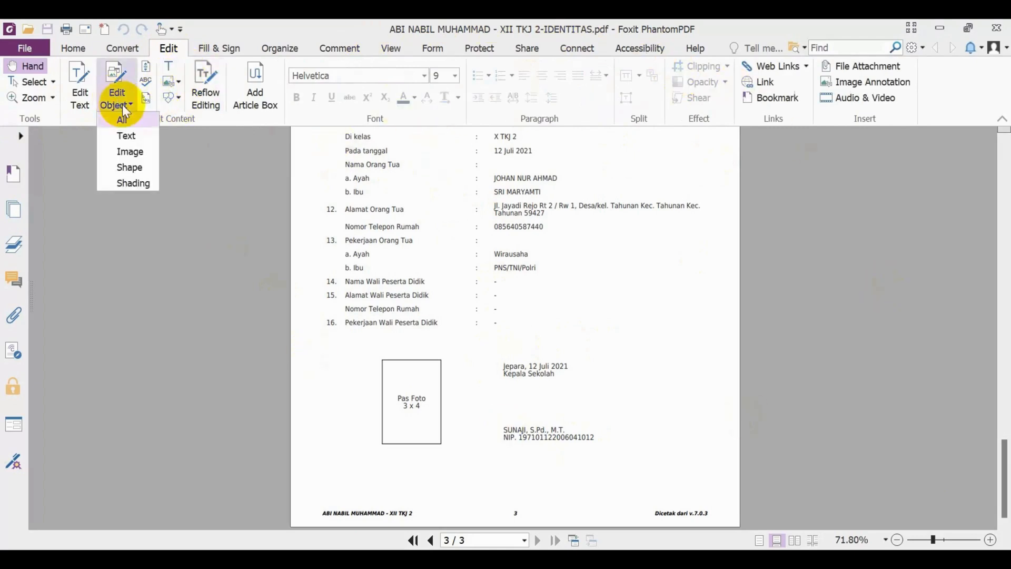
pyautogui.click(136, 136)
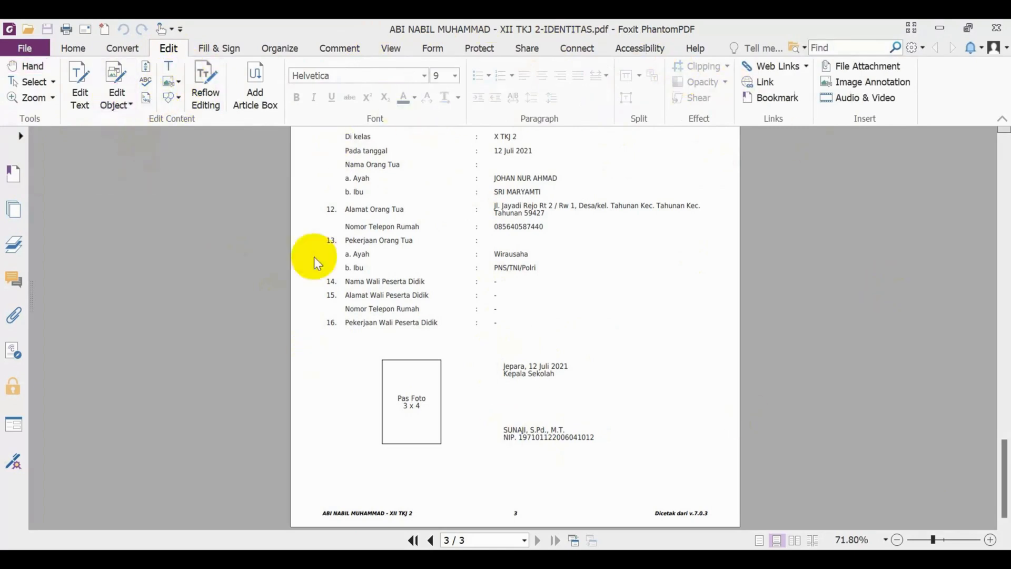
pyautogui.doubleClick(560, 429)
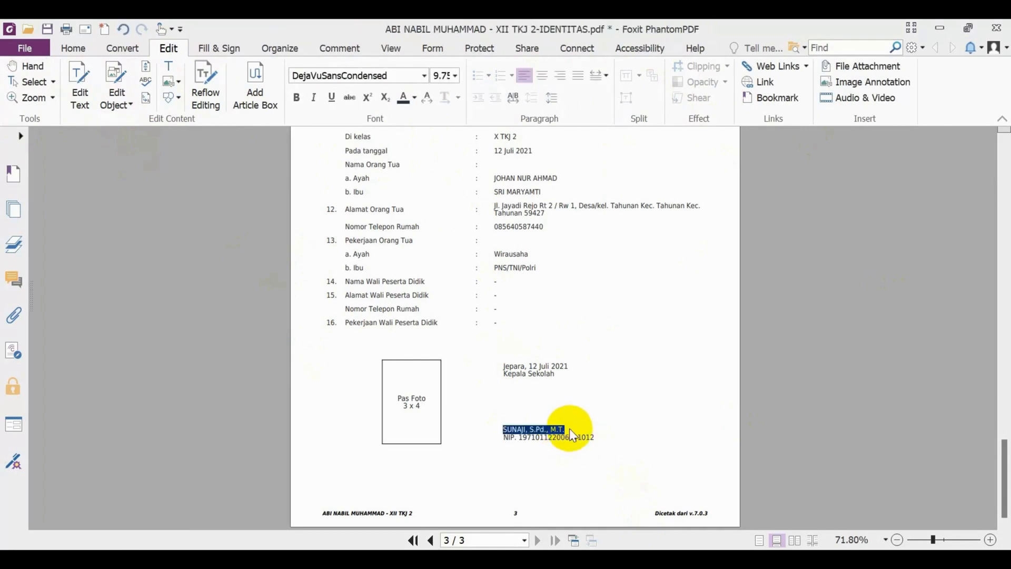
pyautogui.click(602, 400)
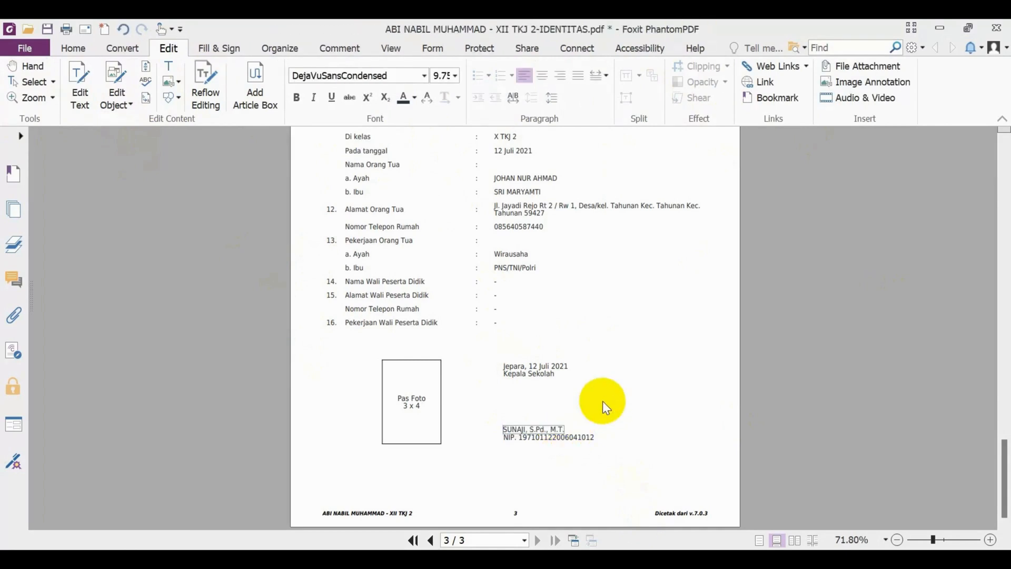
pyautogui.press('Right')
pyautogui.press('Right')
pyautogui.press('Right')
pyautogui.press('Right')
pyautogui.press('Right')
pyautogui.press('Right')
pyautogui.press('Right')
pyautogui.press('Right')
pyautogui.press('Right')
pyautogui.press('Right')
pyautogui.press('Right')
pyautogui.press('Right')
pyautogui.press('Right')
pyautogui.press('Right')
pyautogui.press('Right')
pyautogui.press('Right')
pyautogui.press('Right')
pyautogui.press('BackSpace')
pyautogui.write('E')
pyautogui.press('BackSpace')
pyautogui.press('BackSpace')
pyautogui.write('Eng')
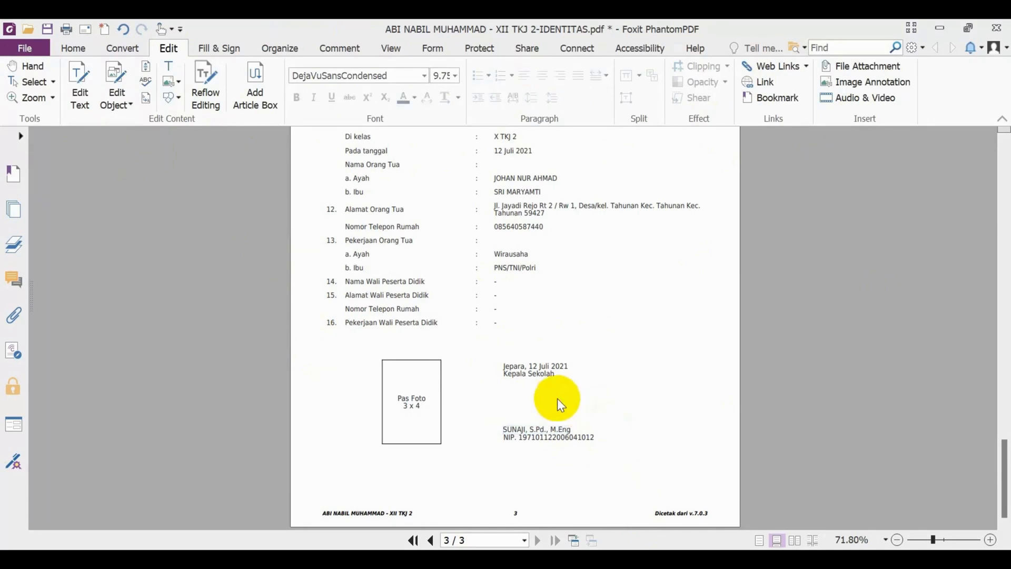
# Change the date line in the page 3 signature block to 18 Juli 2021 and save the identity PDF.
pyautogui.click(537, 371)
pyautogui.click(538, 372)
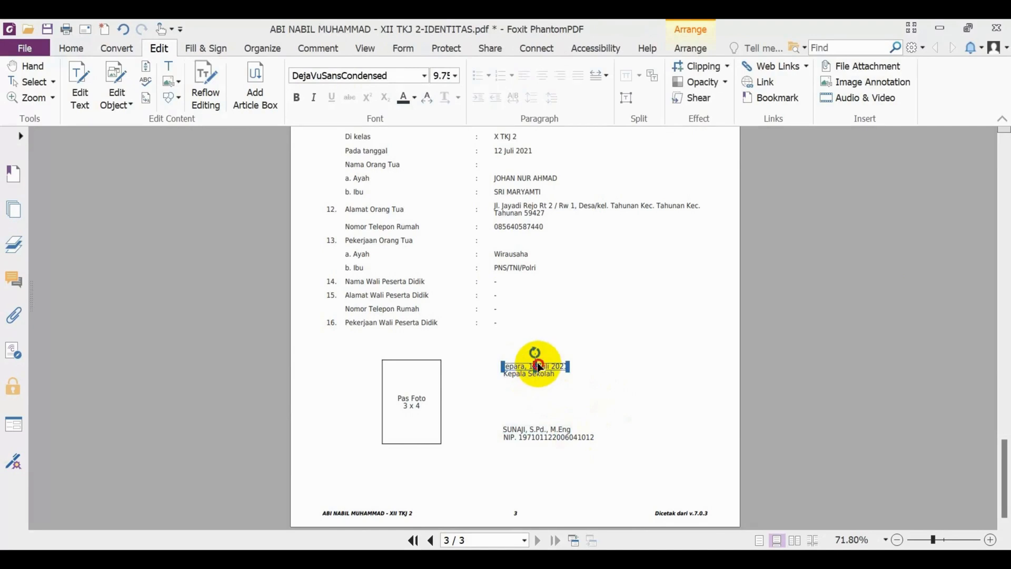
pyautogui.doubleClick(539, 366)
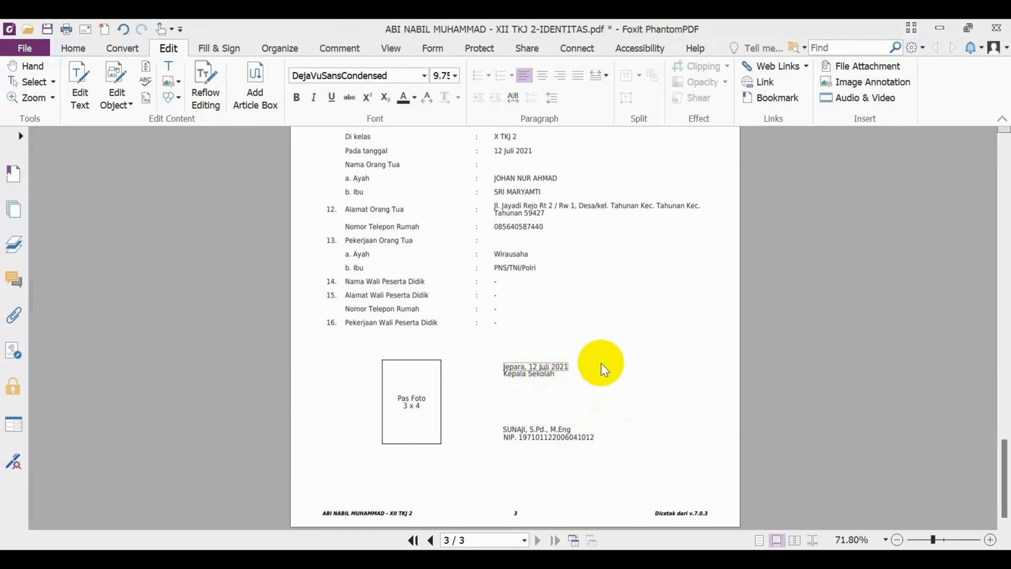
pyautogui.press('BackSpace')
pyautogui.write('*')
pyautogui.press('BackSpace')
pyautogui.write('8')
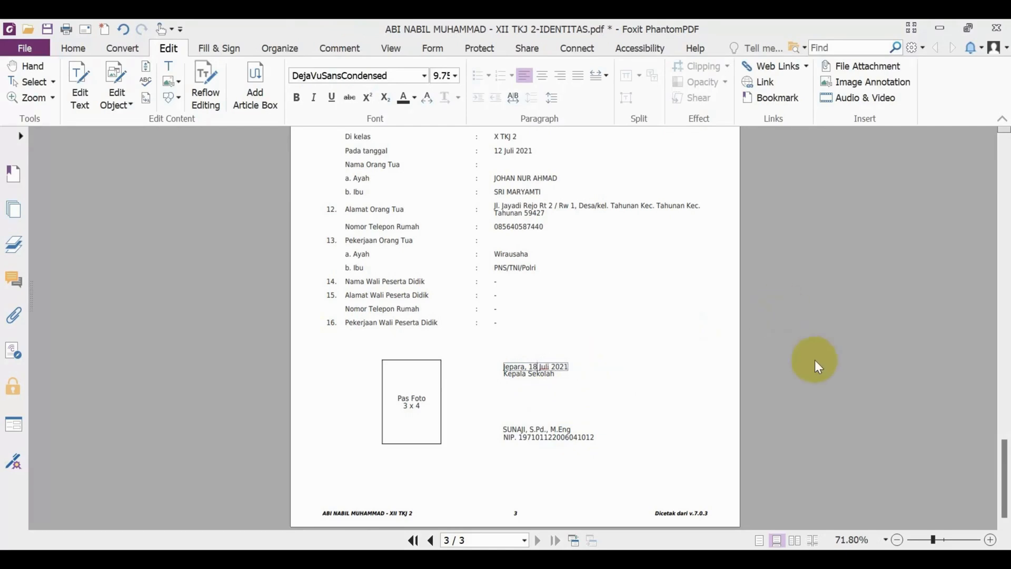
pyautogui.click(862, 358)
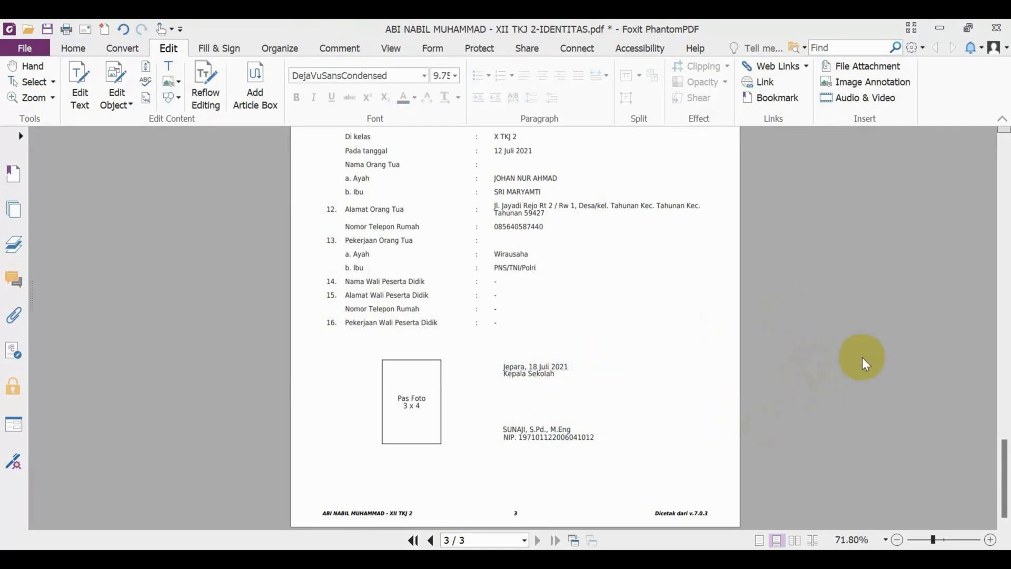
pyautogui.hotkey('ctrl', 's')
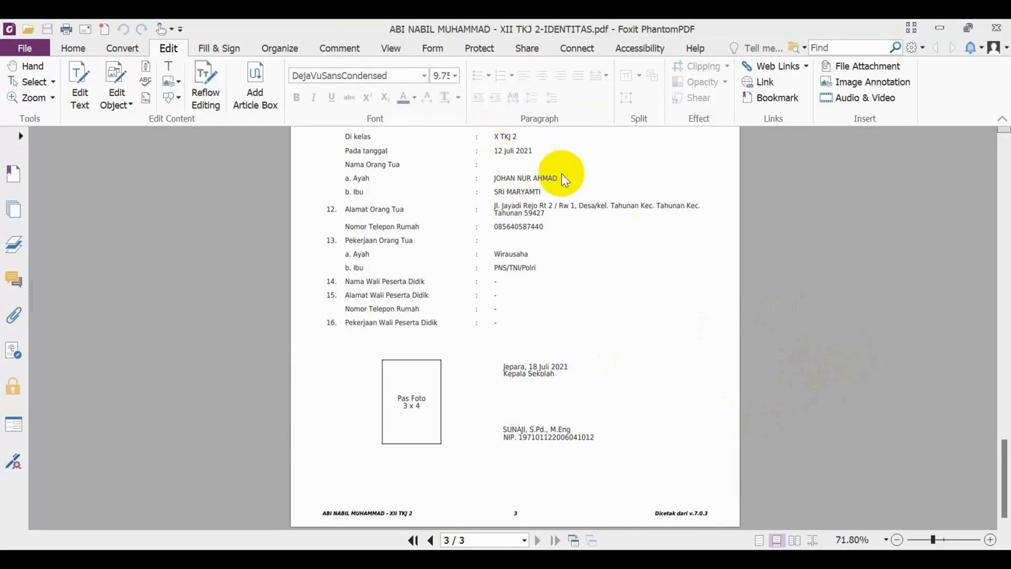
# Review the saved identity PDF's school data, student details and signature block pages once more.
pyautogui.scroll(15, 646, 302)
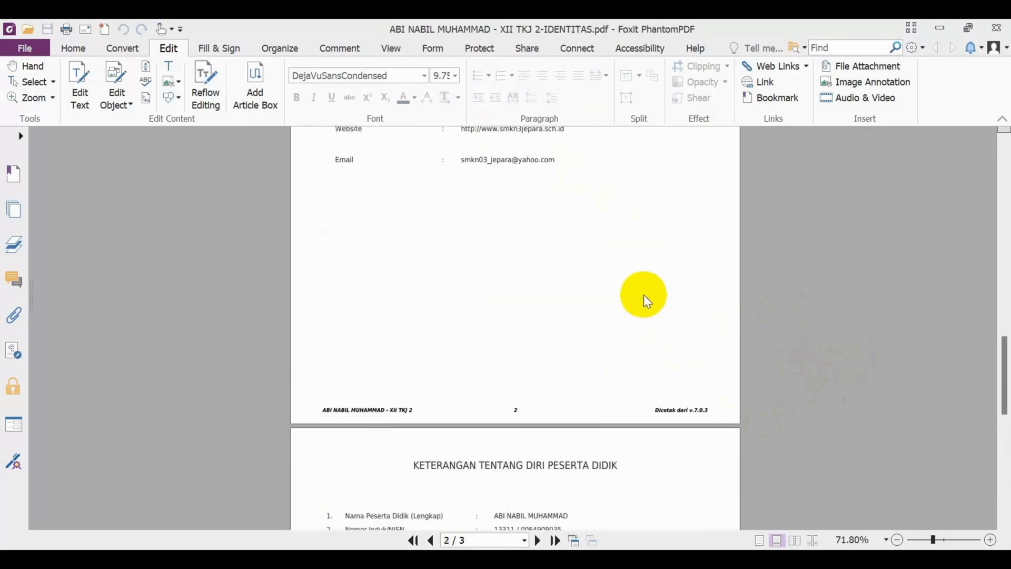
pyautogui.scroll(3, 643, 294)
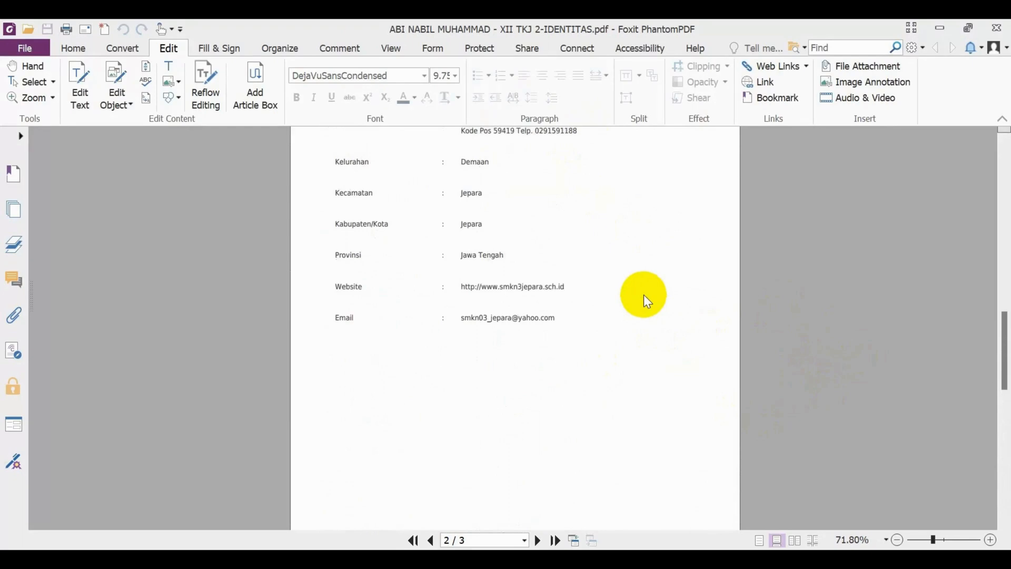
pyautogui.scroll(-2, 643, 295)
pyautogui.scroll(-15, 643, 295)
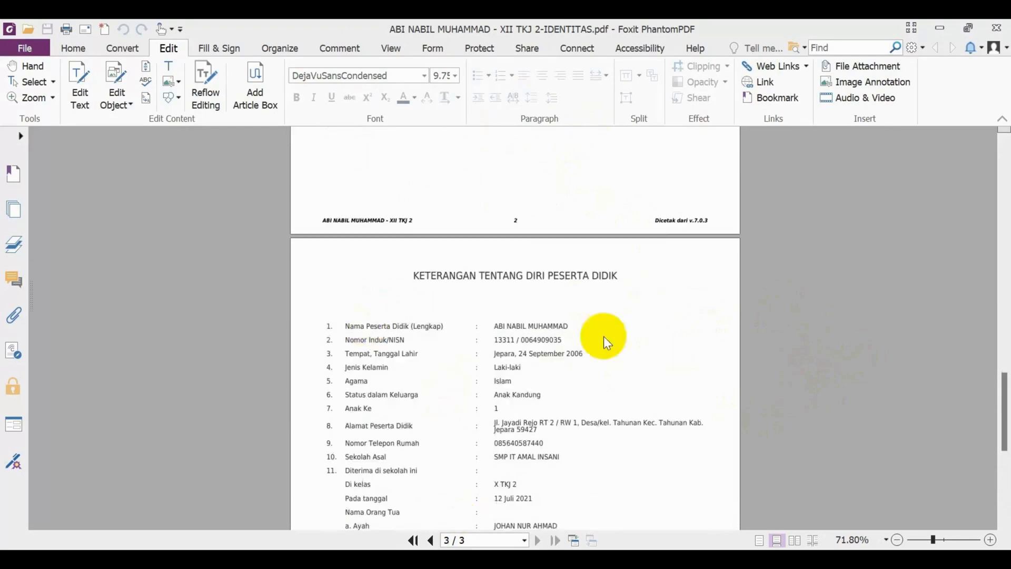
pyautogui.scroll(-7, 644, 393)
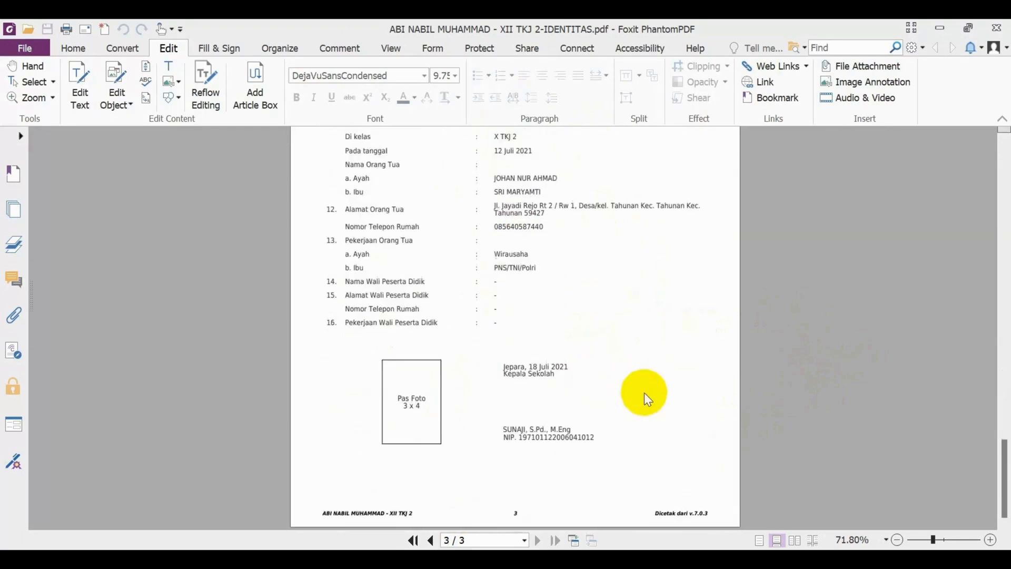
pyautogui.scroll(12, 663, 378)
pyautogui.scroll(20, 671, 338)
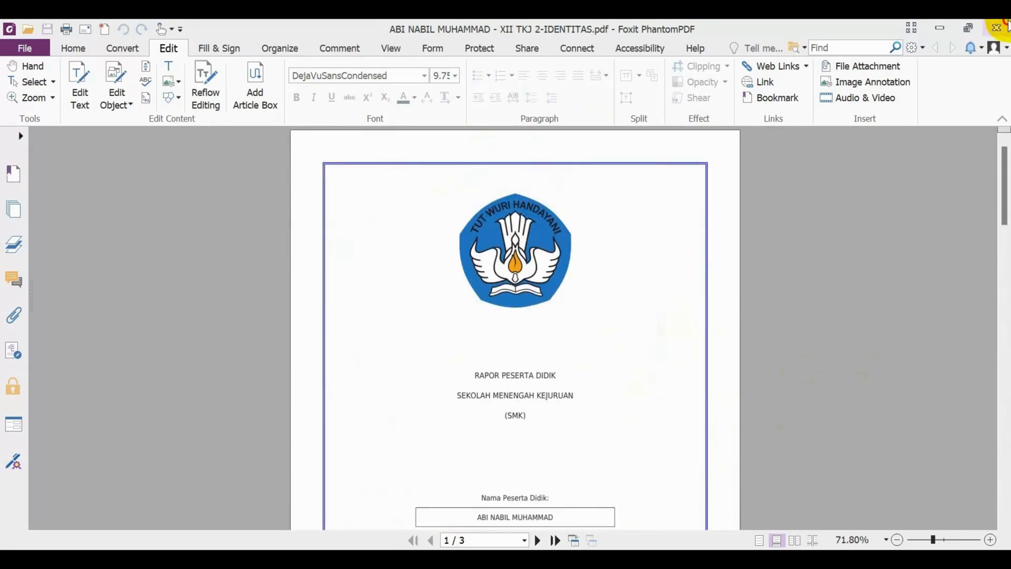
# Close the identity PDF and, back on Cetak Rapor in Chrome, download and open the first student's Rapor Akademik PDF.
pyautogui.click(1003, 24)
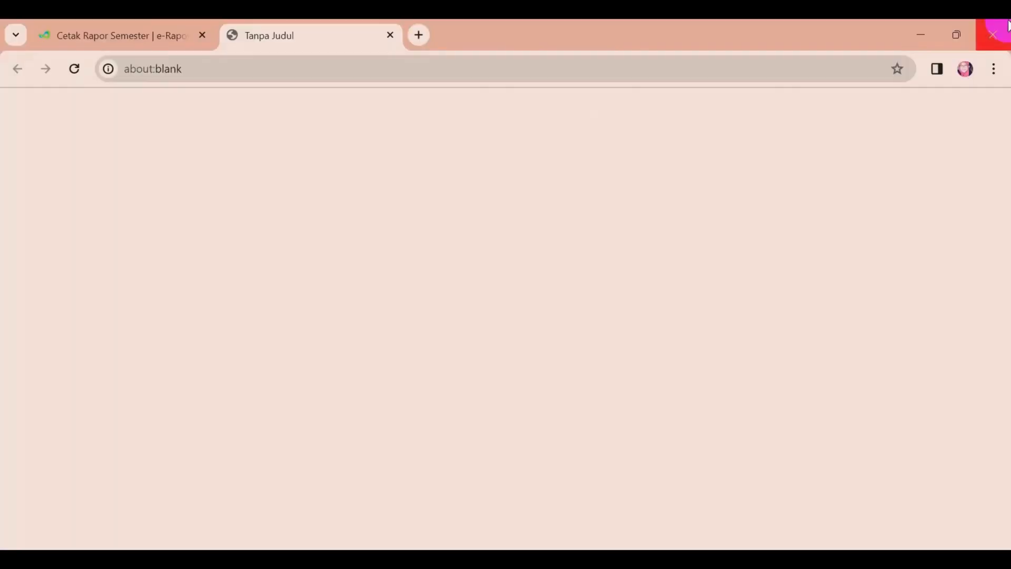
pyautogui.click(119, 22)
pyautogui.click(726, 263)
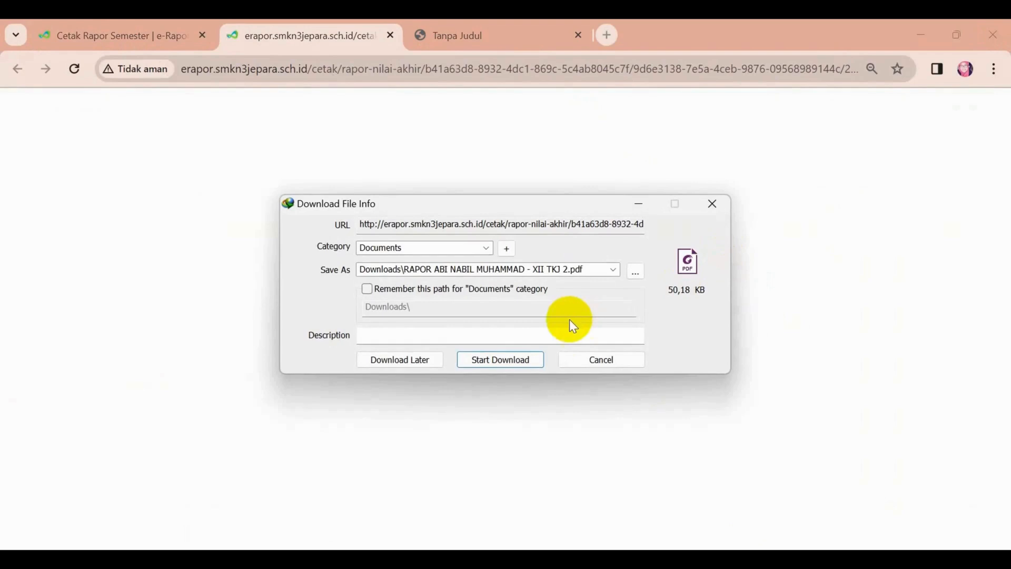
pyautogui.click(542, 354)
pyautogui.click(359, 338)
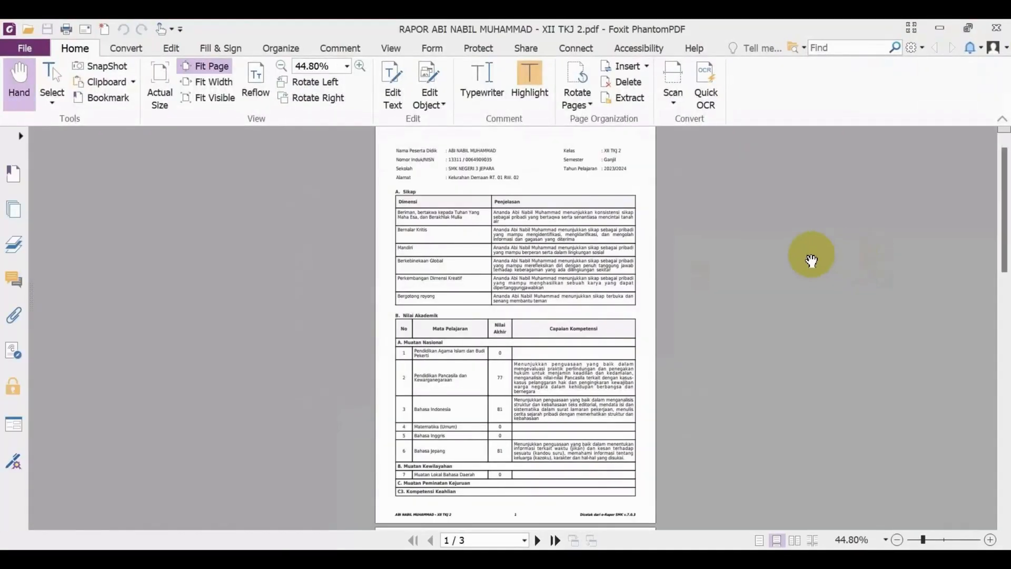
# Read through the academic report PDF at a larger size, from the attitude and grade tables to extracurriculars, attendance and signature blocks.
pyautogui.click(990, 540)
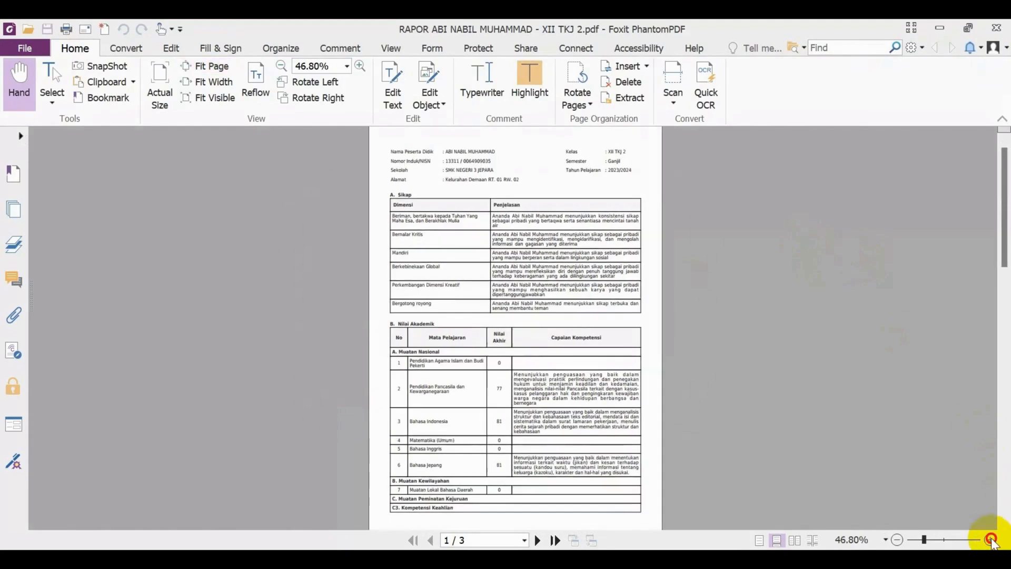
pyautogui.click(990, 539)
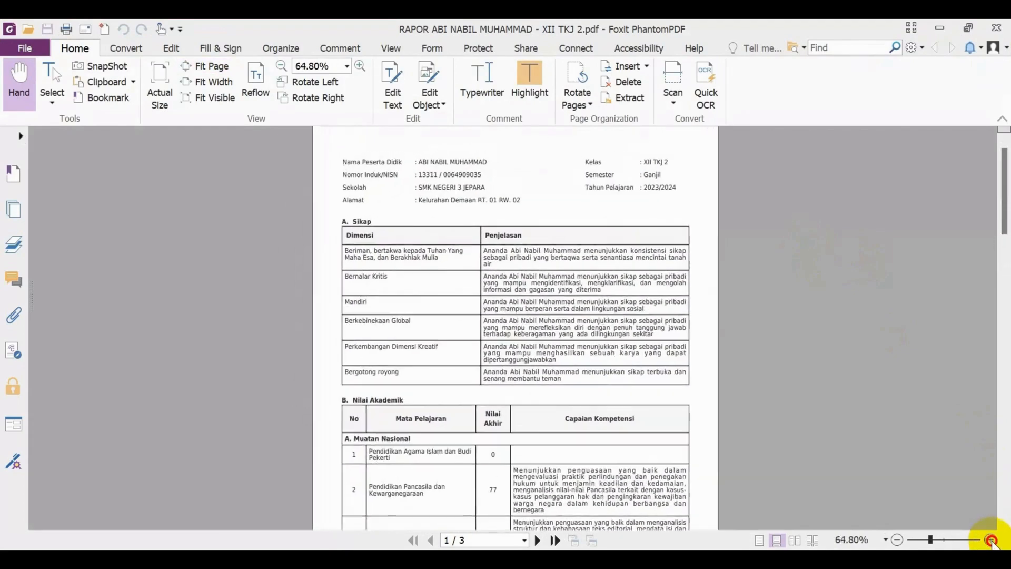
pyautogui.moveTo(644, 448); pyautogui.dragTo(638, 373)
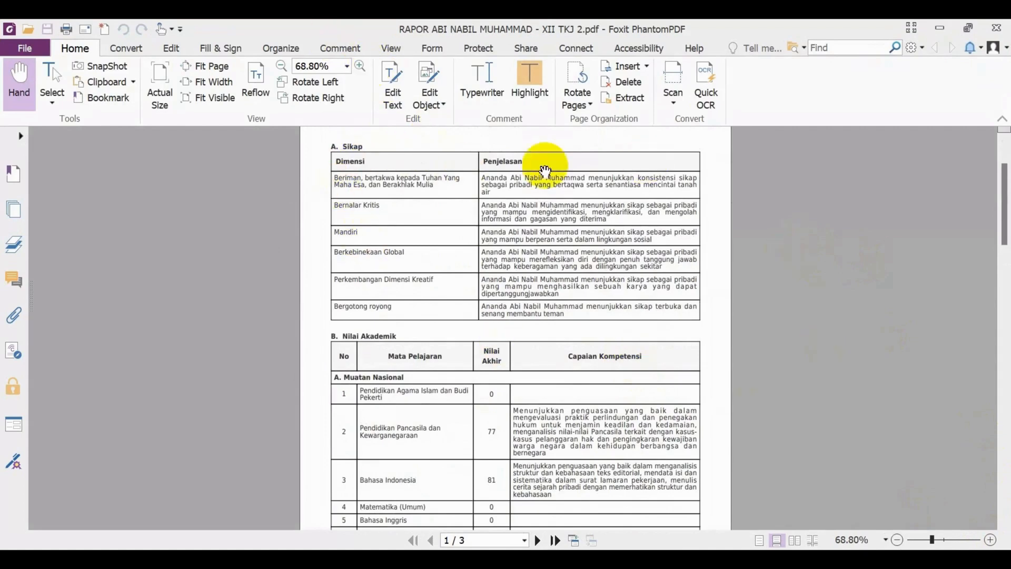
pyautogui.scroll(-3, 686, 318)
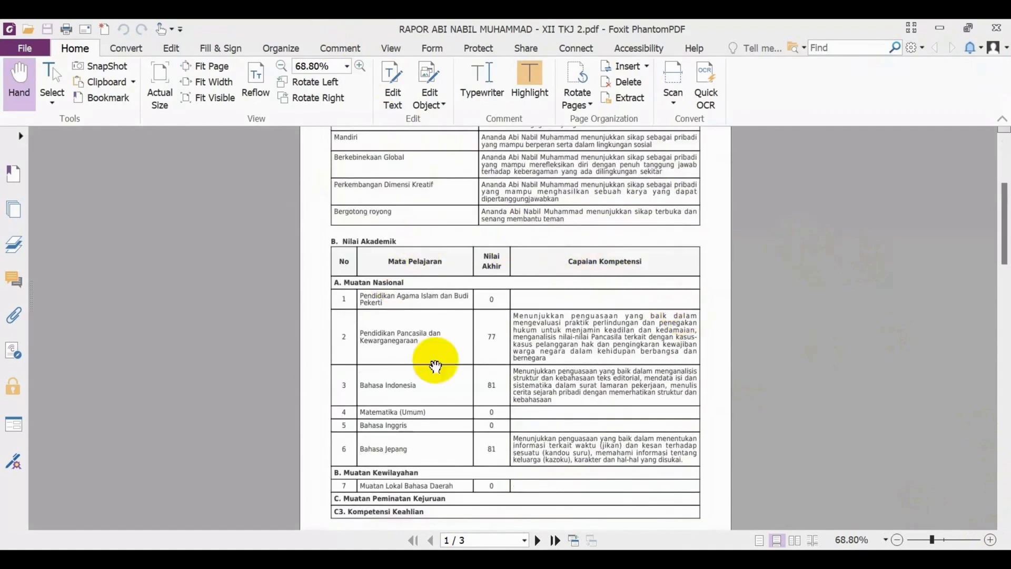
pyautogui.moveTo(396, 298); pyautogui.dragTo(411, 311)
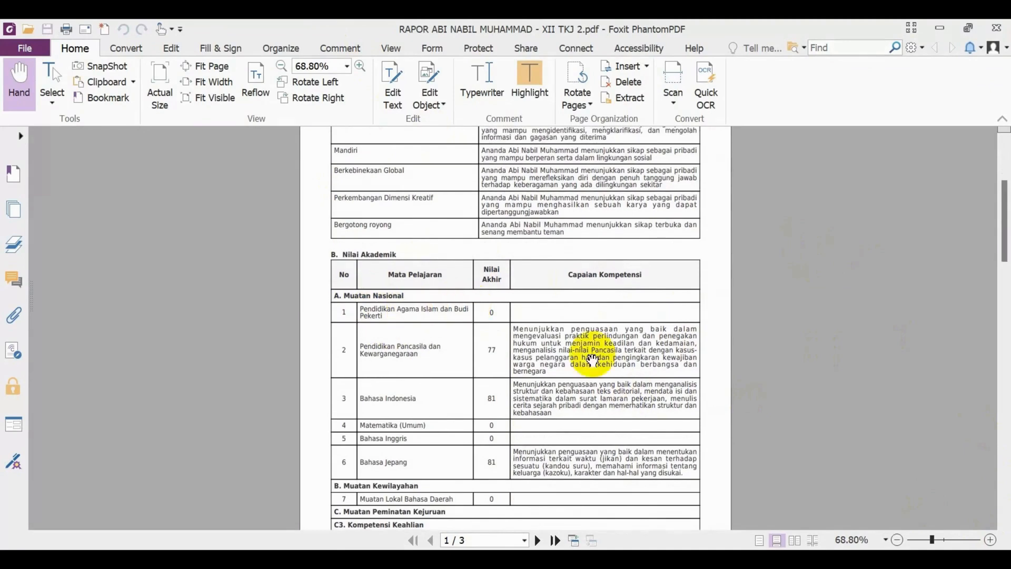
pyautogui.scroll(-3, 539, 325)
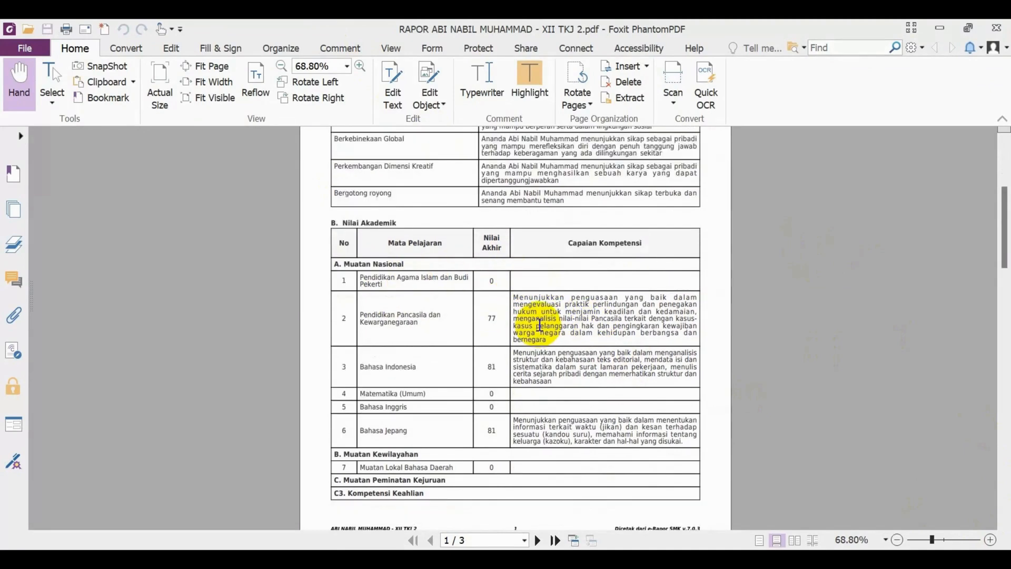
pyautogui.scroll(-2, 446, 323)
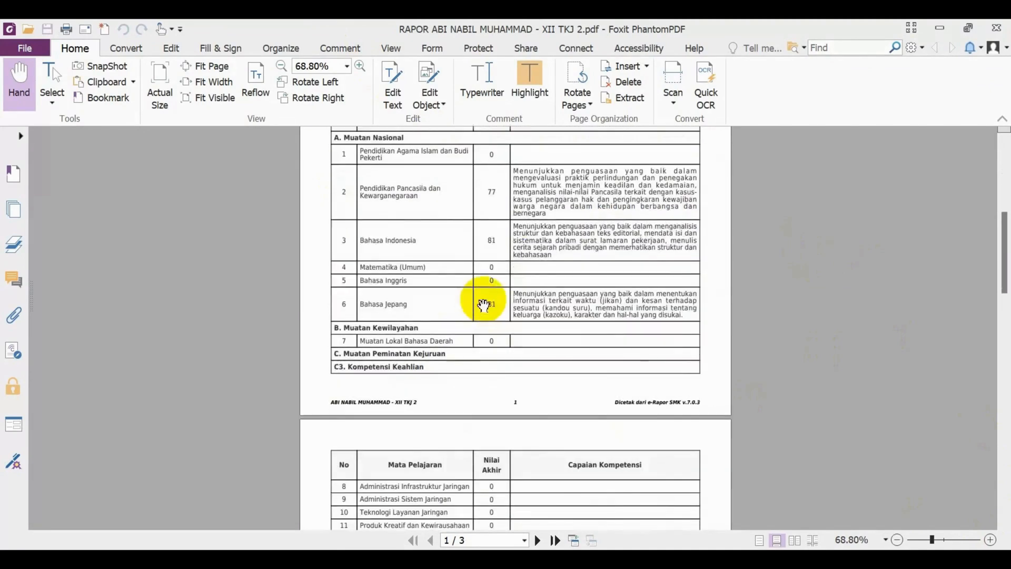
pyautogui.scroll(-5, 574, 305)
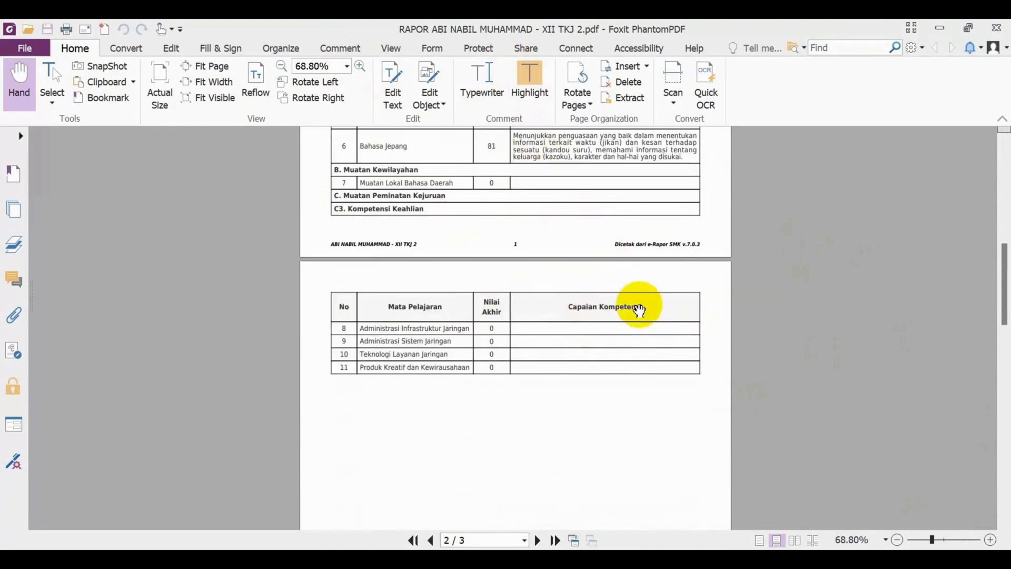
pyautogui.scroll(-15, 652, 316)
pyautogui.scroll(-3, 653, 318)
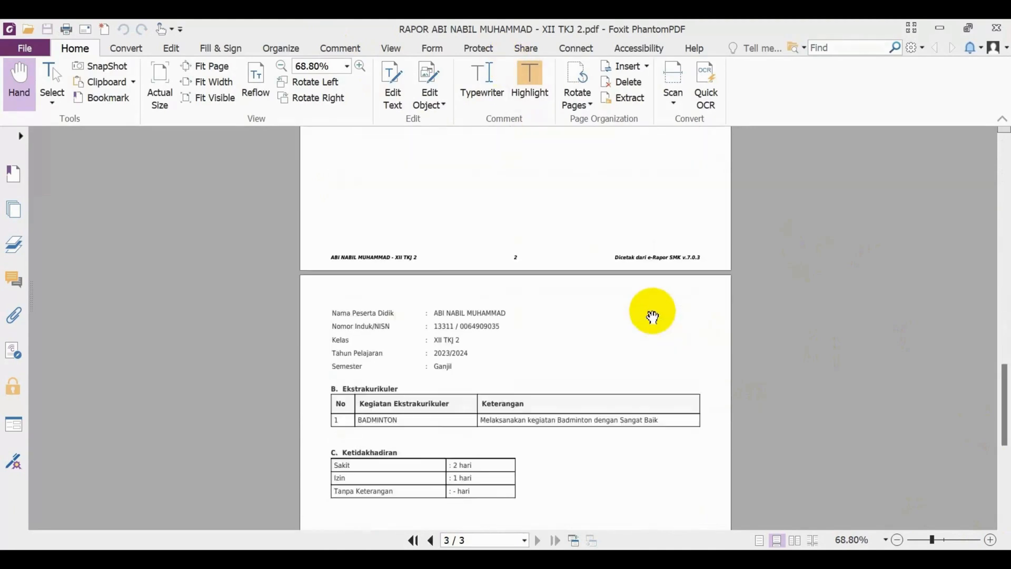
pyautogui.scroll(-4, 576, 294)
pyautogui.scroll(-2, 564, 278)
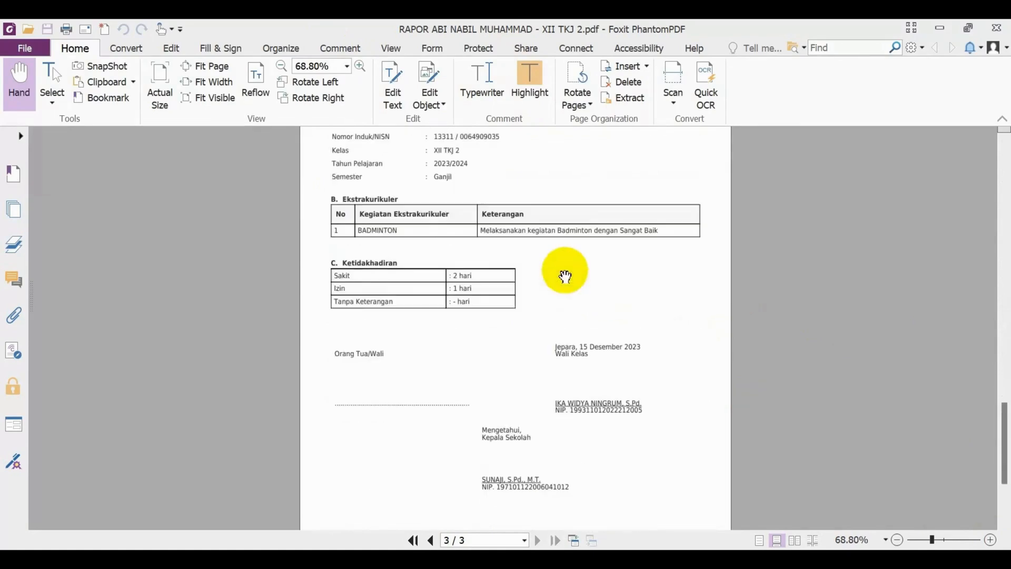
pyautogui.scroll(-2, 568, 340)
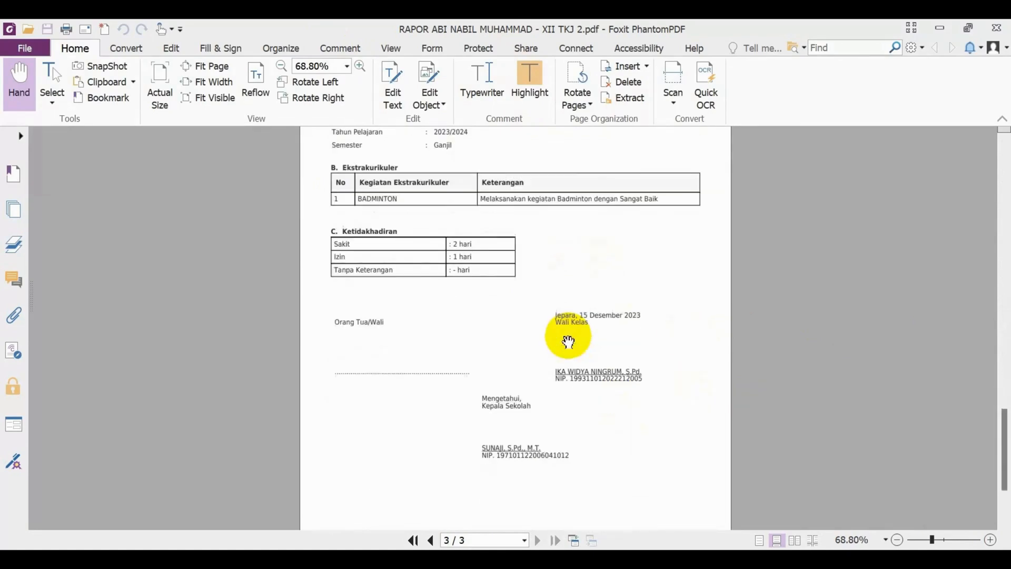
pyautogui.scroll(-1, 580, 417)
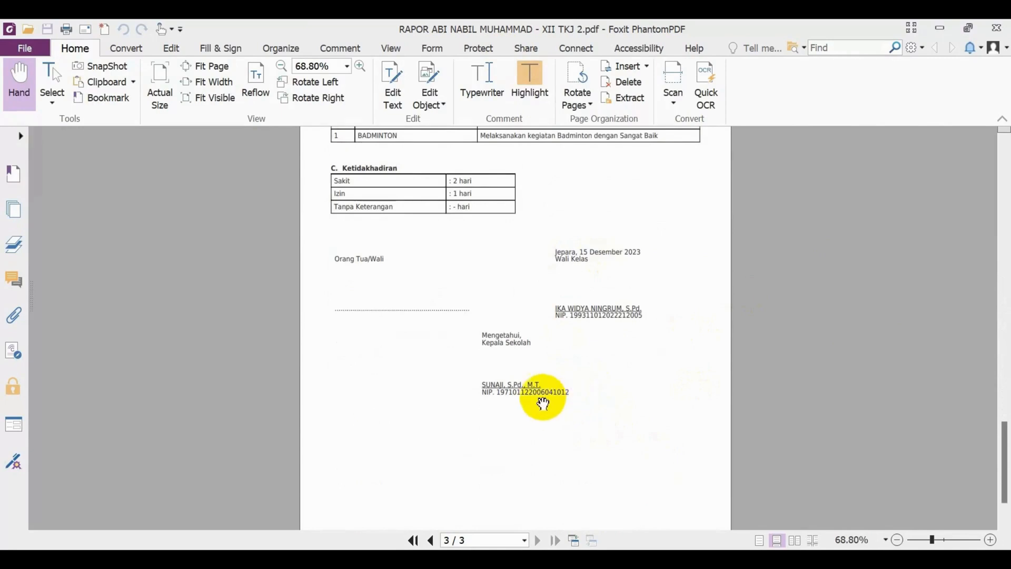
# Edit the principal's name text object on page 3 of the academic report so the final academic title reads M.Eng.
pyautogui.click(169, 48)
pyautogui.click(116, 99)
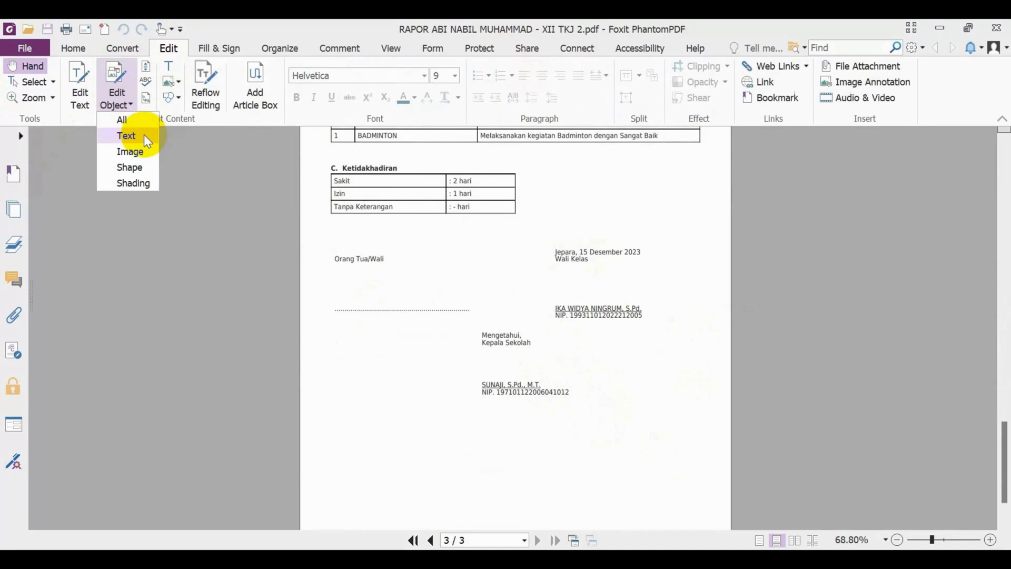
pyautogui.click(144, 135)
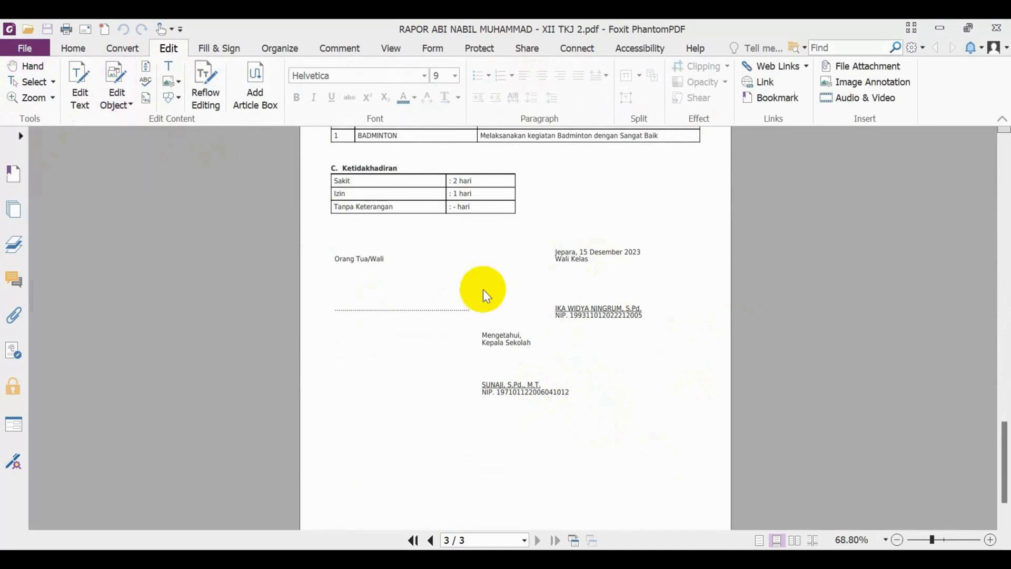
pyautogui.click(537, 384)
pyautogui.press('BackSpace')
pyautogui.press('BackSpace')
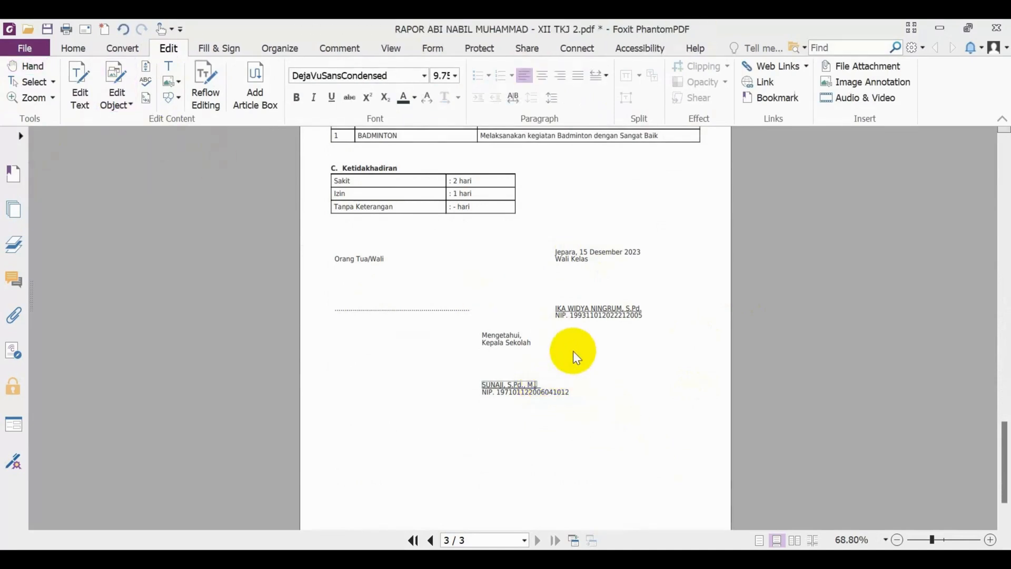
pyautogui.write('Eng.')
pyautogui.click(901, 408)
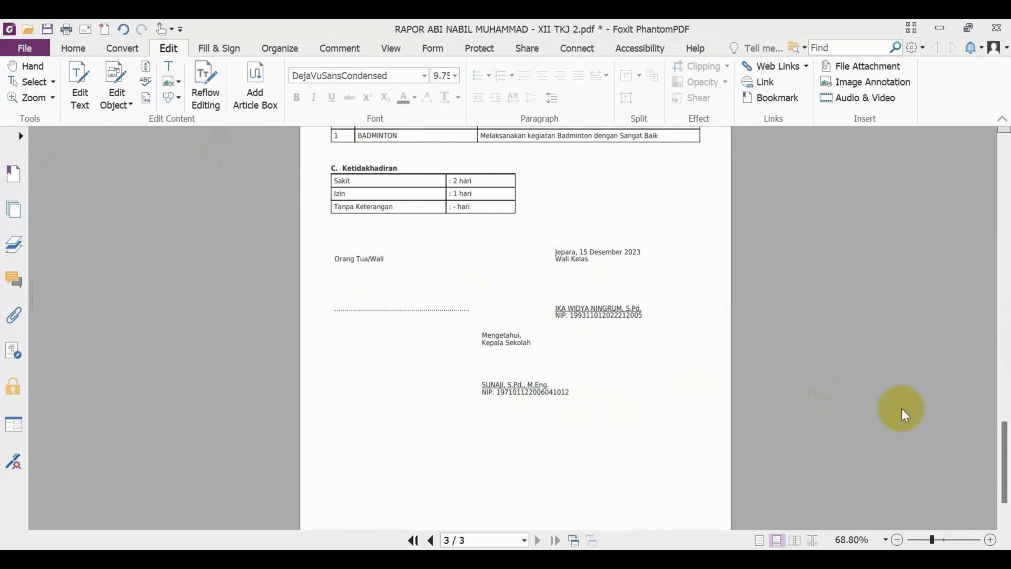
pyautogui.scroll(-3, 901, 409)
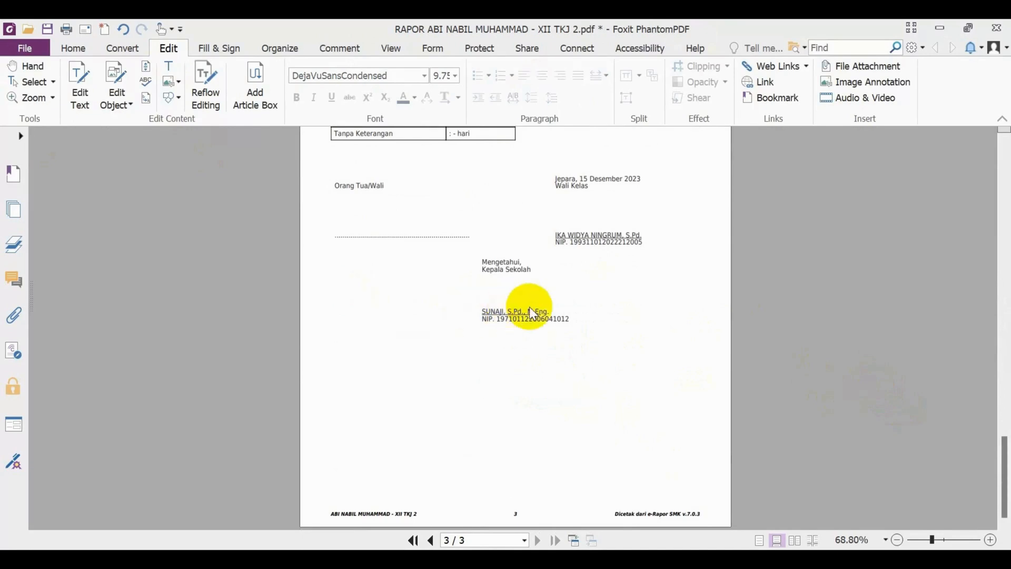
pyautogui.click(541, 313)
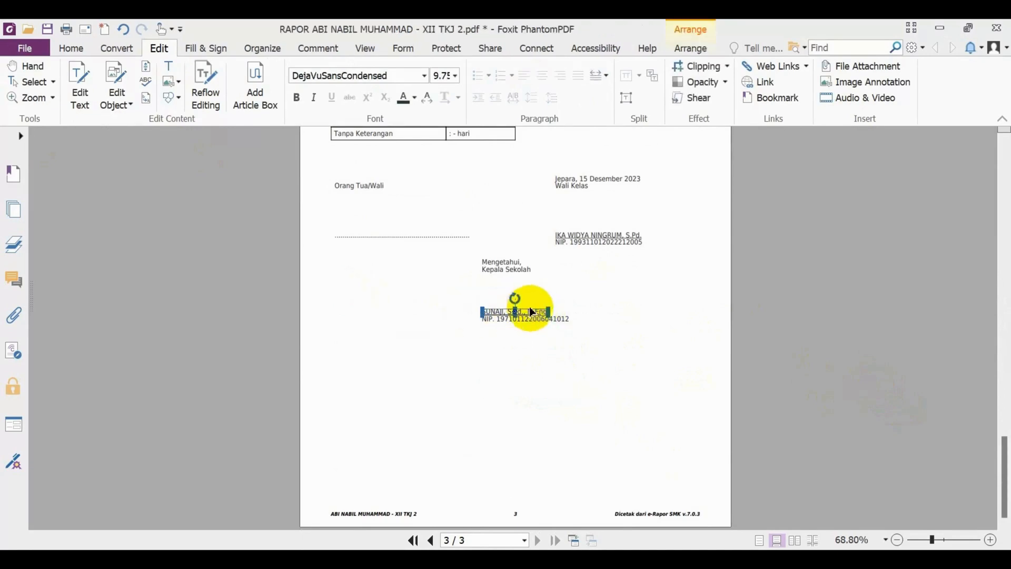
pyautogui.click(538, 315)
pyautogui.click(540, 315)
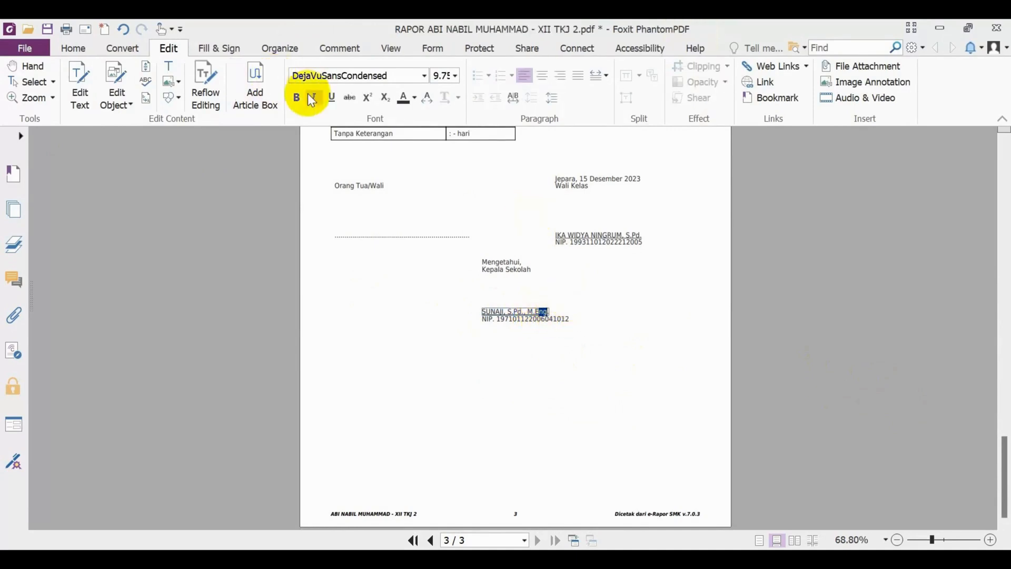
pyautogui.click(688, 339)
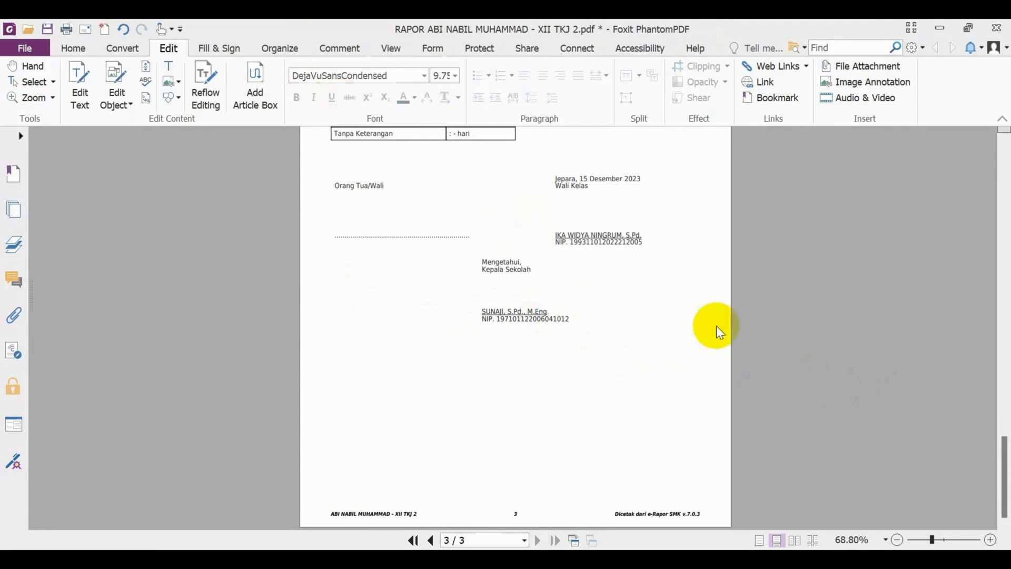
# Save and close the edited academic report PDF, then return to the e-Rapor page in Chrome.
pyautogui.hotkey('ctrl', 's')
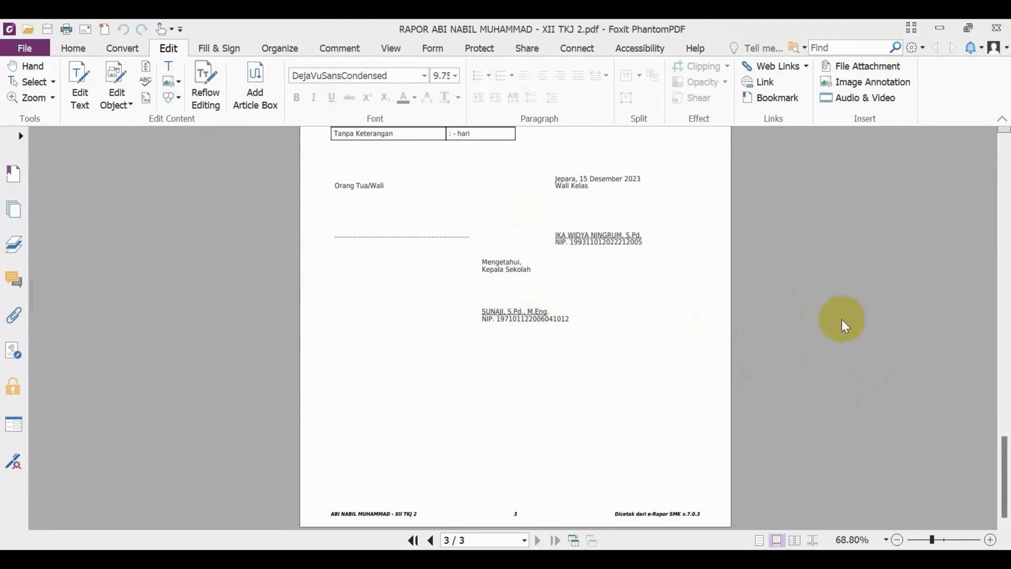
pyautogui.click(1004, 26)
pyautogui.click(115, 24)
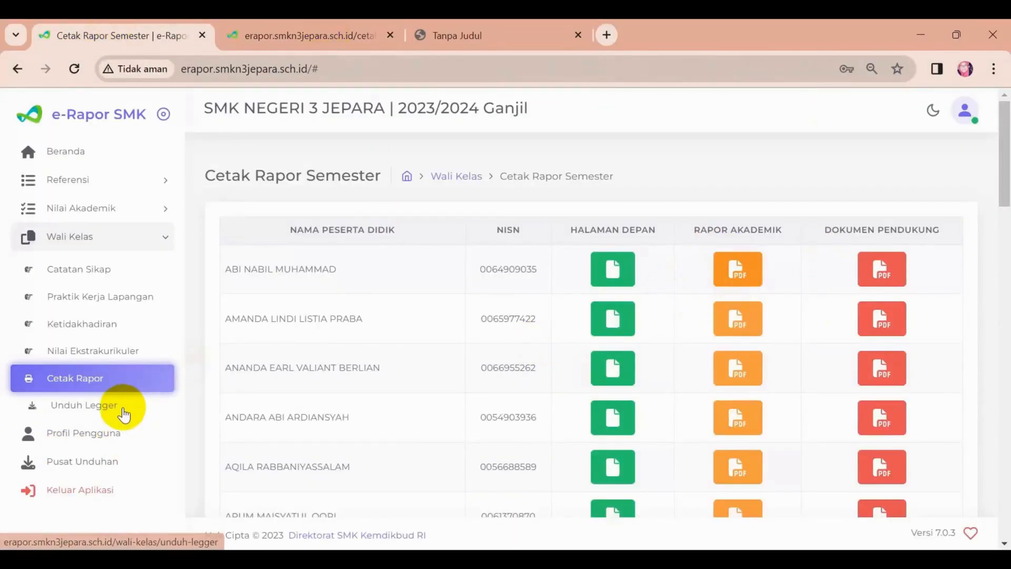
# Open the Unduh Legger page under Wali Kelas, look over the class's subject grades and start downloading the legger.
pyautogui.click(99, 414)
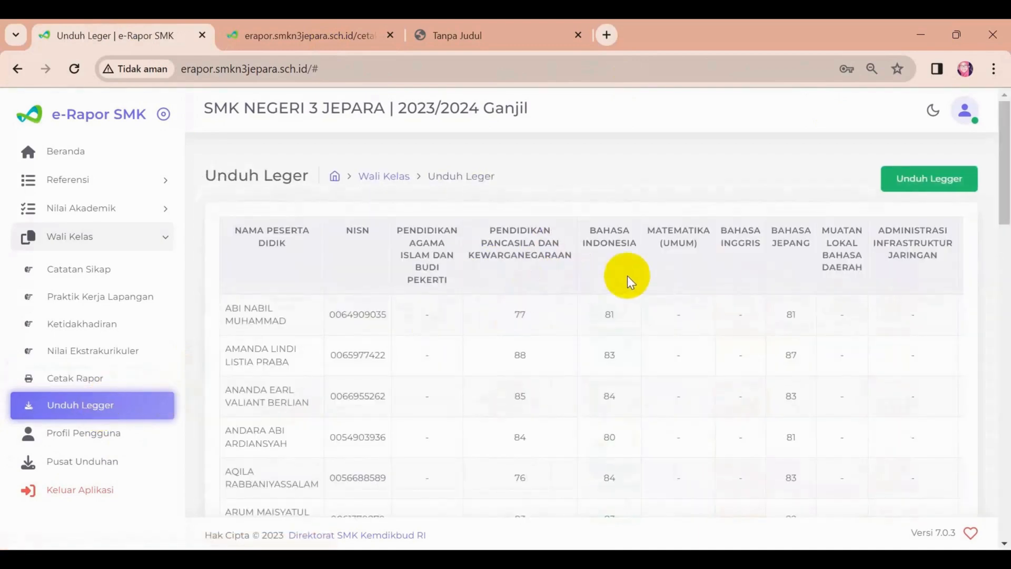
pyautogui.moveTo(463, 311); pyautogui.dragTo(747, 314)
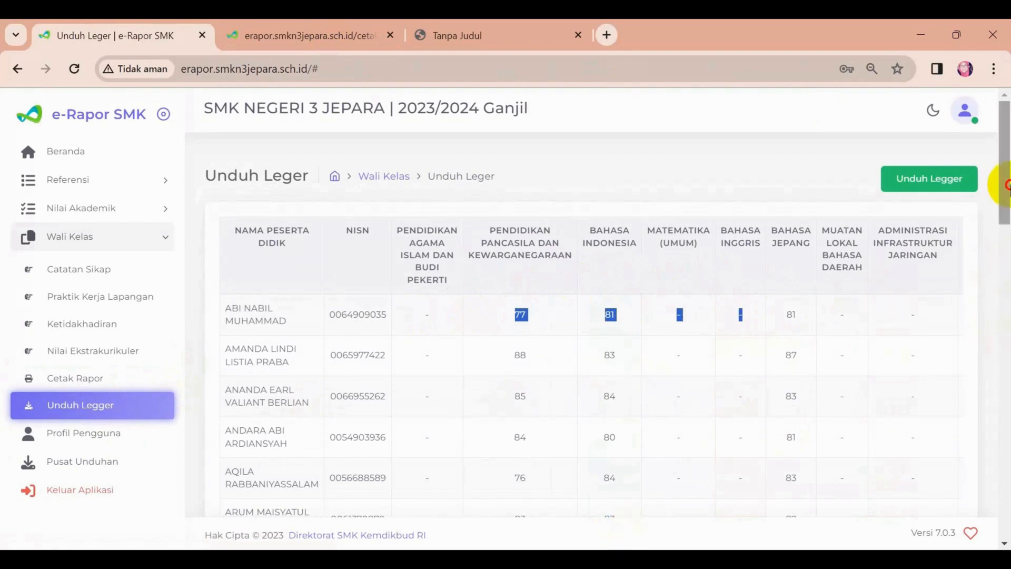
pyautogui.moveTo(992, 176)
pyautogui.mouseDown()
pyautogui.moveTo(995, 384)
pyautogui.moveTo(1001, 172)
pyautogui.mouseUp()
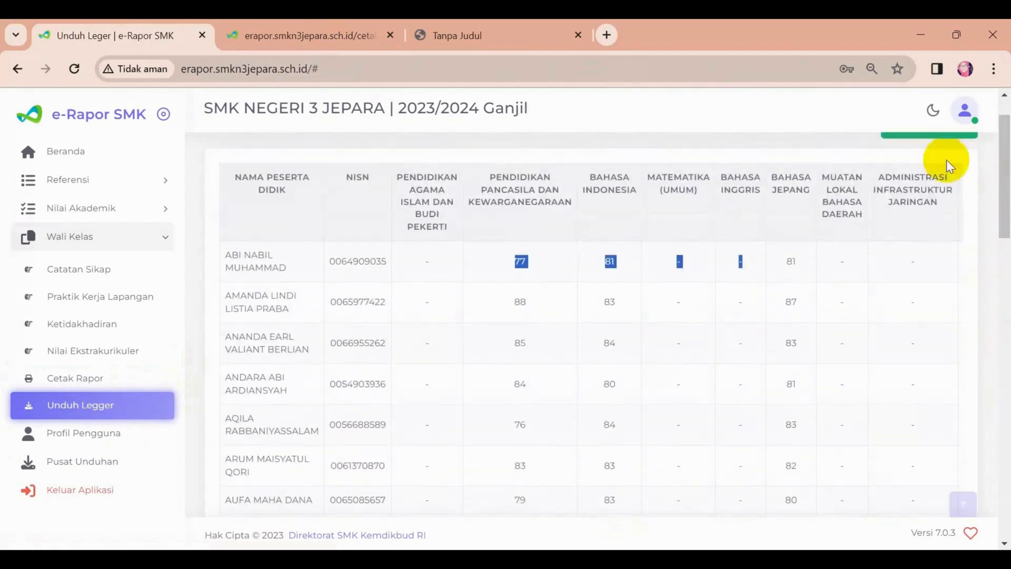
pyautogui.scroll(1, 925, 174)
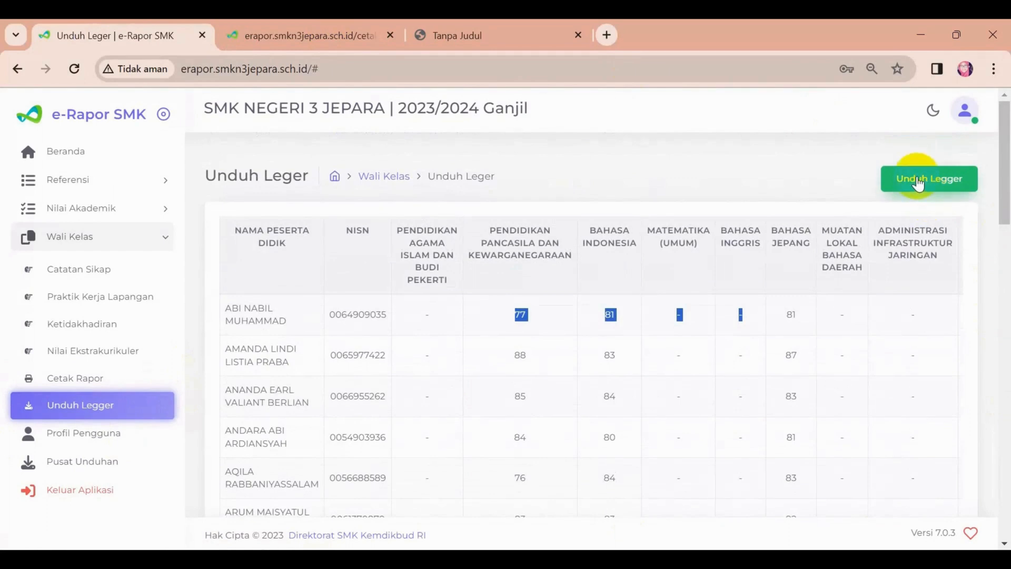
pyautogui.click(917, 179)
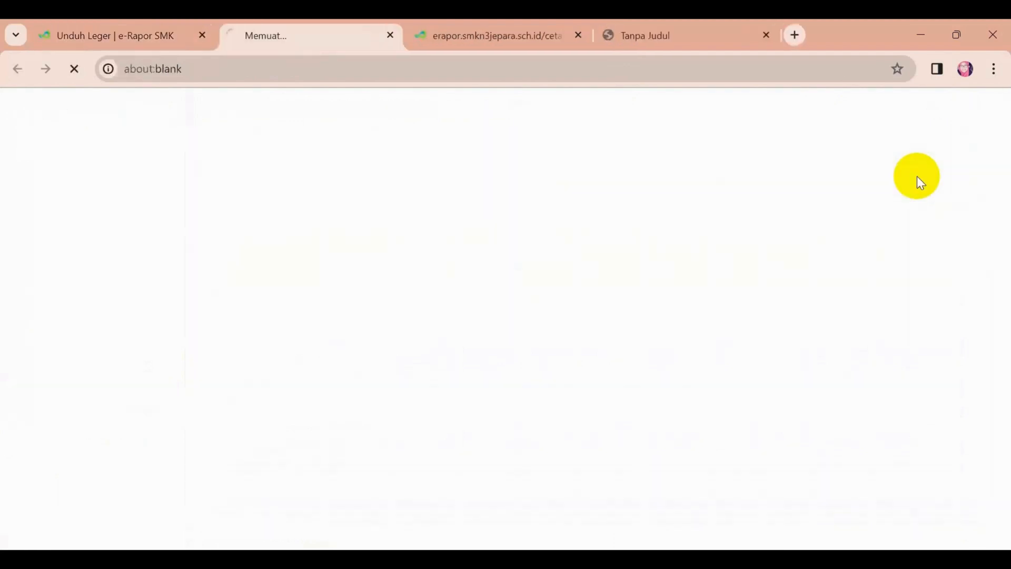